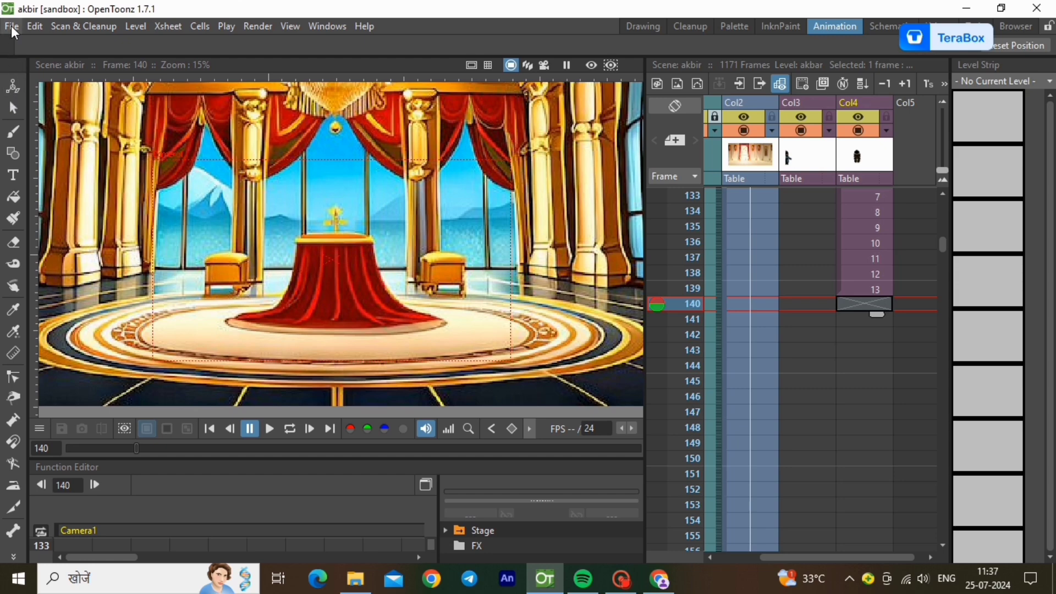
# Load akbar.tnz as a sub-xsheet at frame 140 of Col4, keeping it in its original location.
pyautogui.click(11, 25)
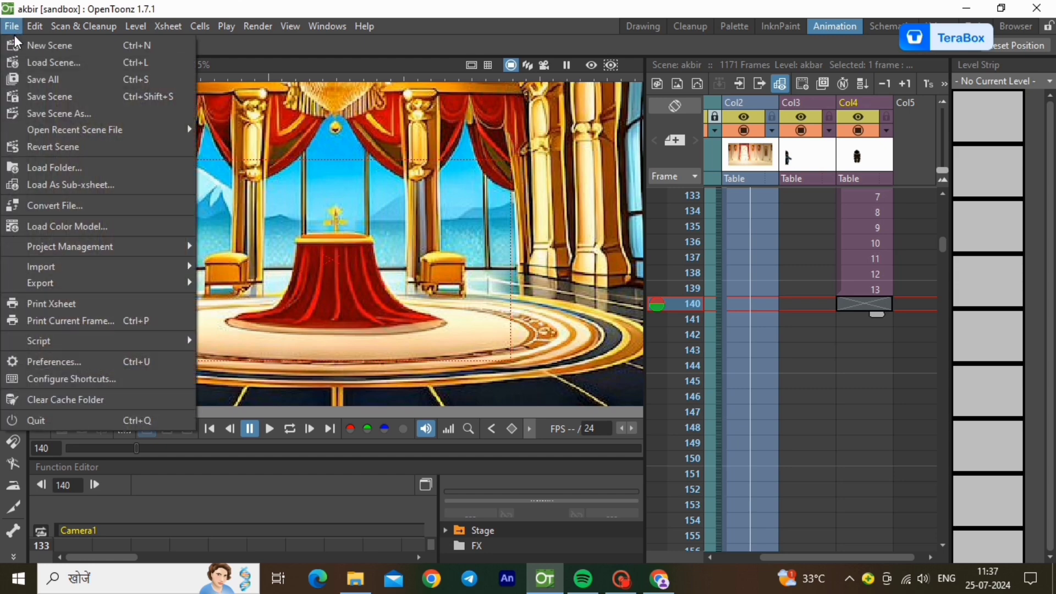
pyautogui.click(82, 185)
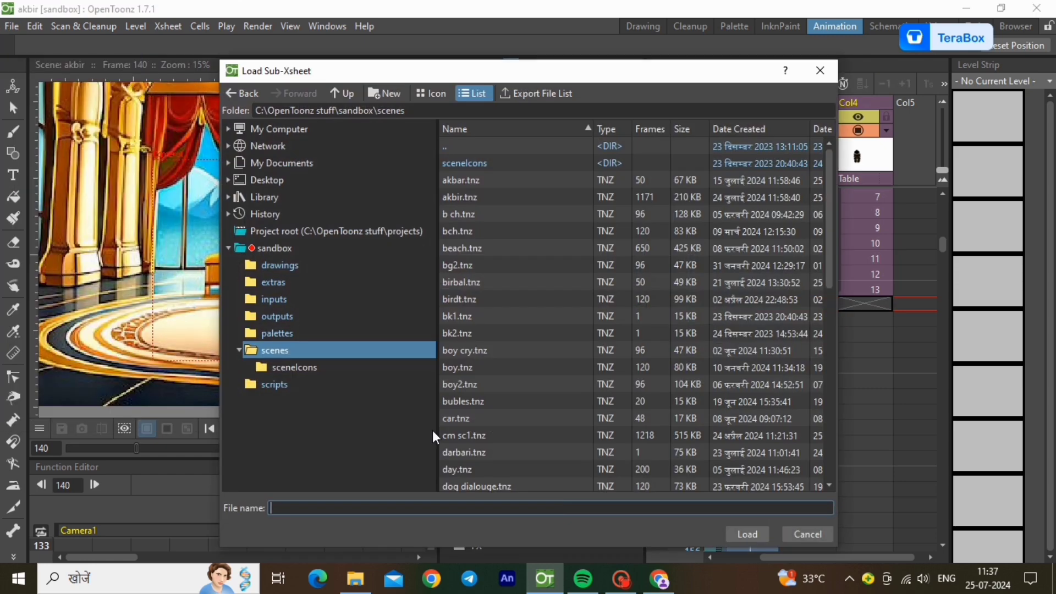
pyautogui.click(487, 180)
pyautogui.click(759, 532)
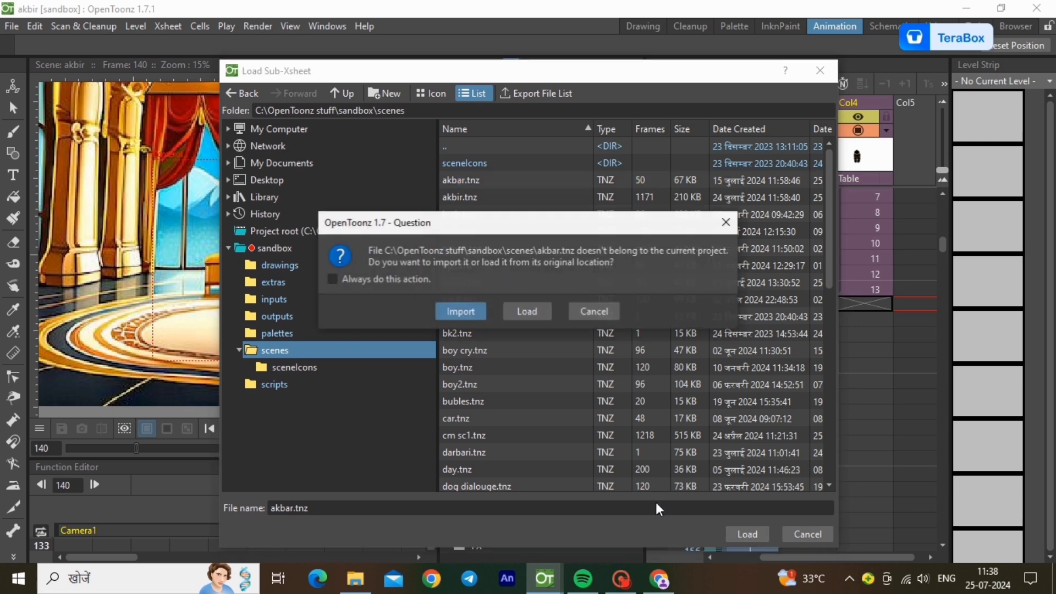
pyautogui.click(513, 315)
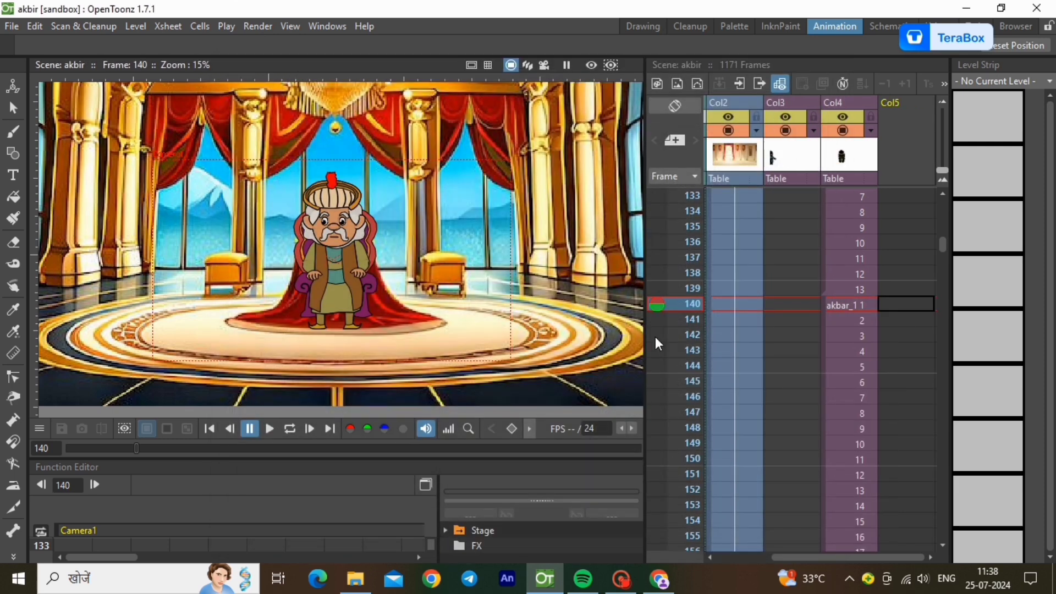
# Play the scene to preview the seated king's animation from frame 140 and again from frame 170.
pyautogui.click(277, 426)
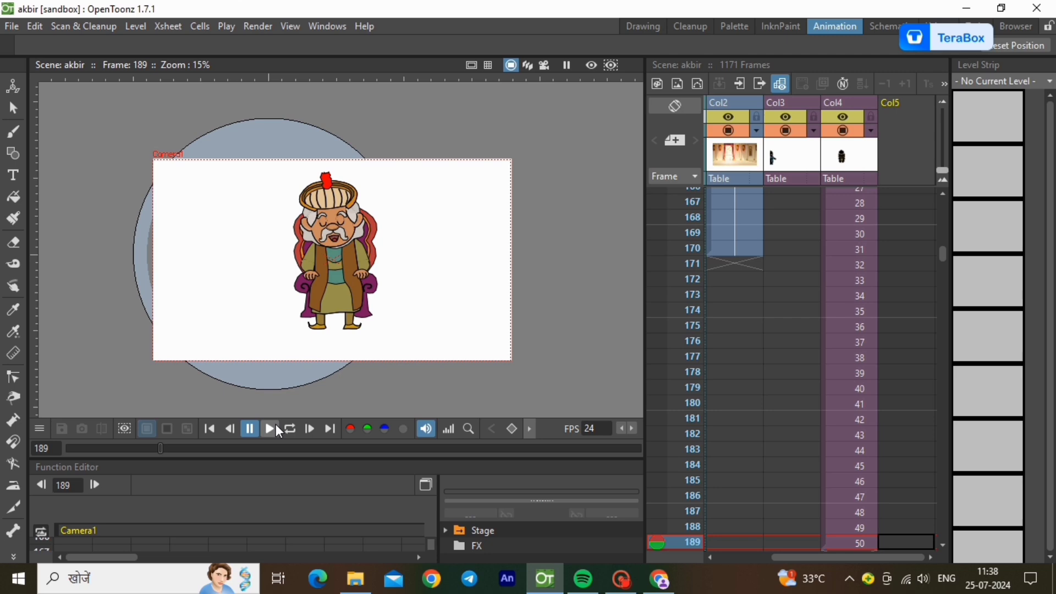
pyautogui.click(850, 249)
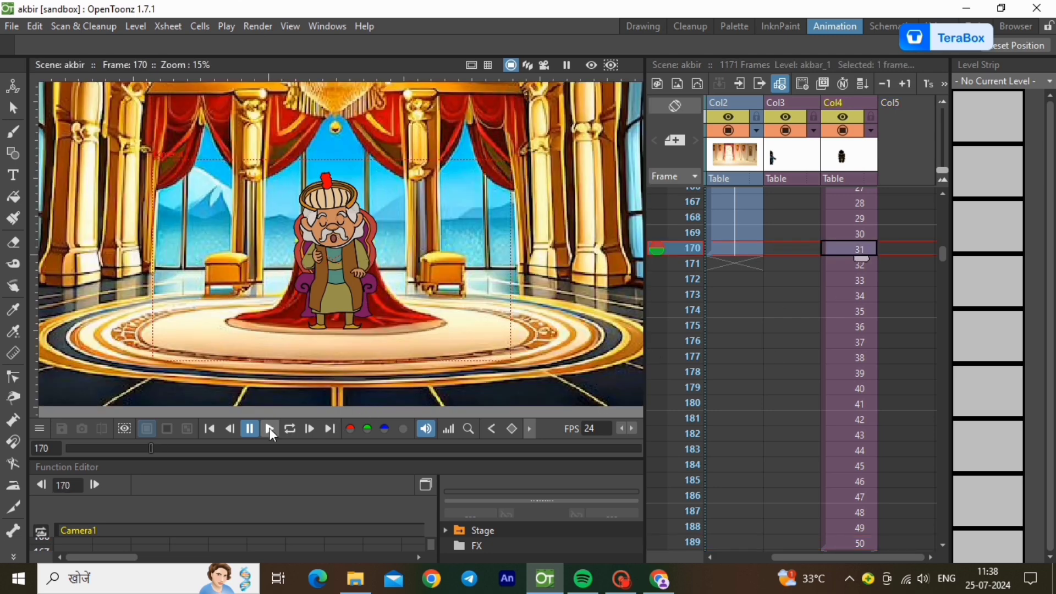
pyautogui.click(270, 428)
pyautogui.click(269, 428)
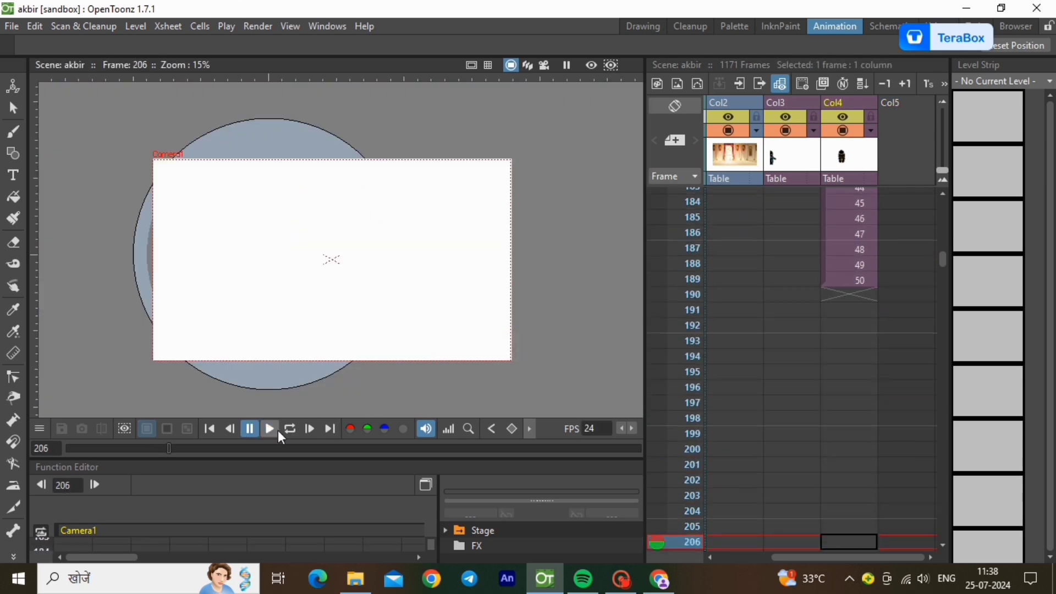
# Select the Col4 cells from frame 171 onward, past the end of the background, and open their cell commands.
pyautogui.scroll(5, 842, 365)
pyautogui.moveTo(842, 279); pyautogui.dragTo(856, 429)
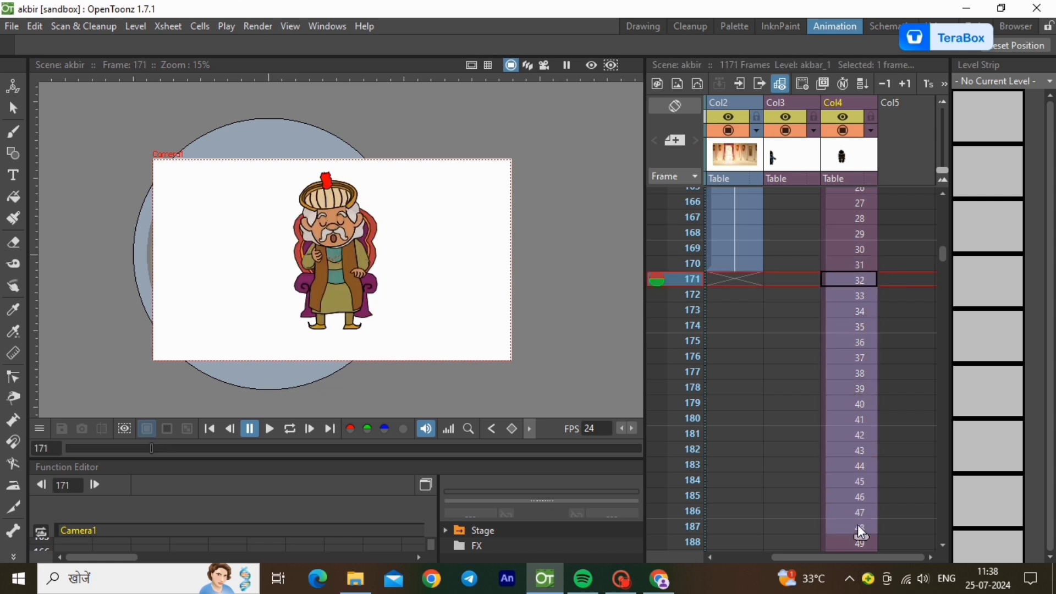
pyautogui.moveTo(857, 526); pyautogui.dragTo(853, 499)
pyautogui.rightClick(853, 499)
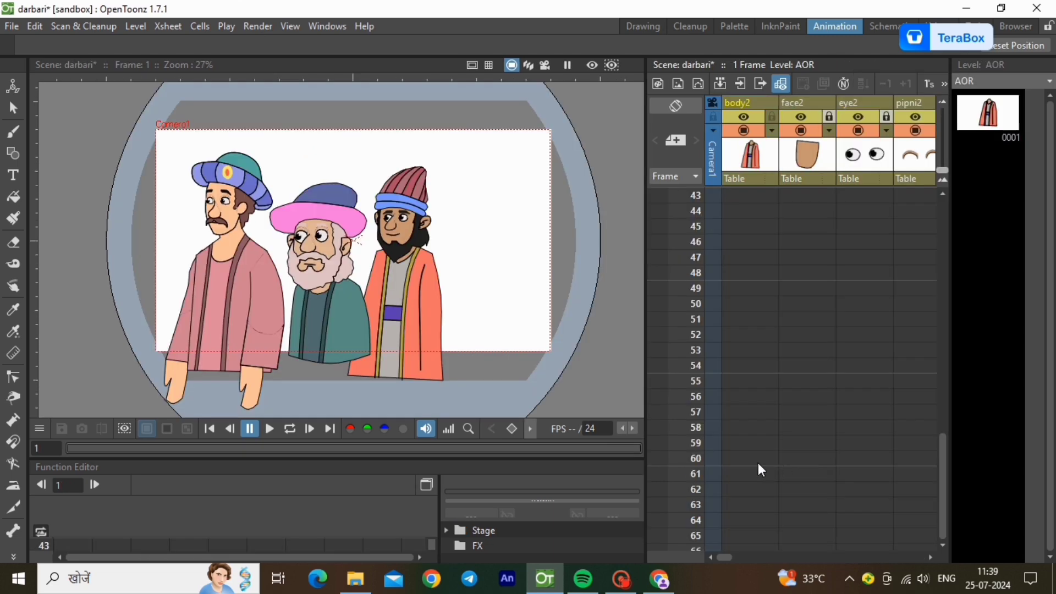
# Unlock the character layers down to body2 in the Drawing workspace and return to the Animation workspace.
pyautogui.click(644, 26)
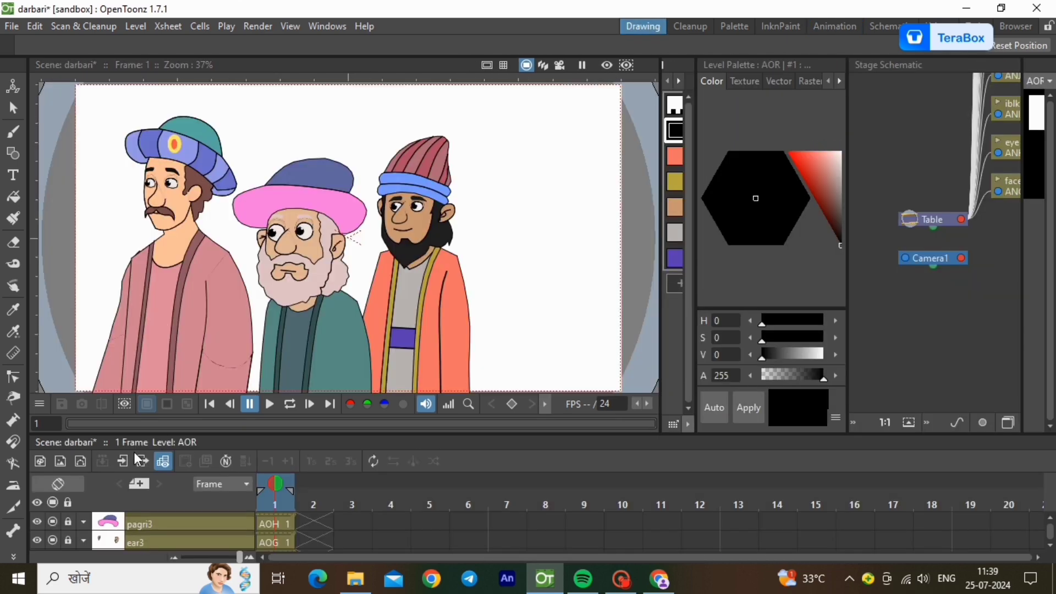
pyautogui.scroll(-6, 107, 531)
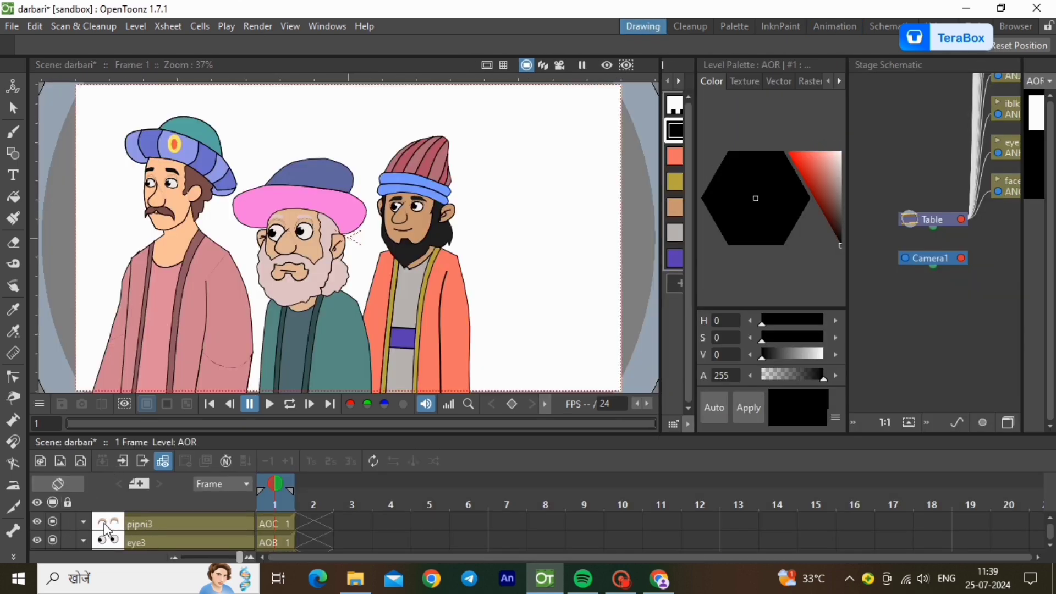
pyautogui.scroll(-5, 108, 531)
pyautogui.click(58, 523)
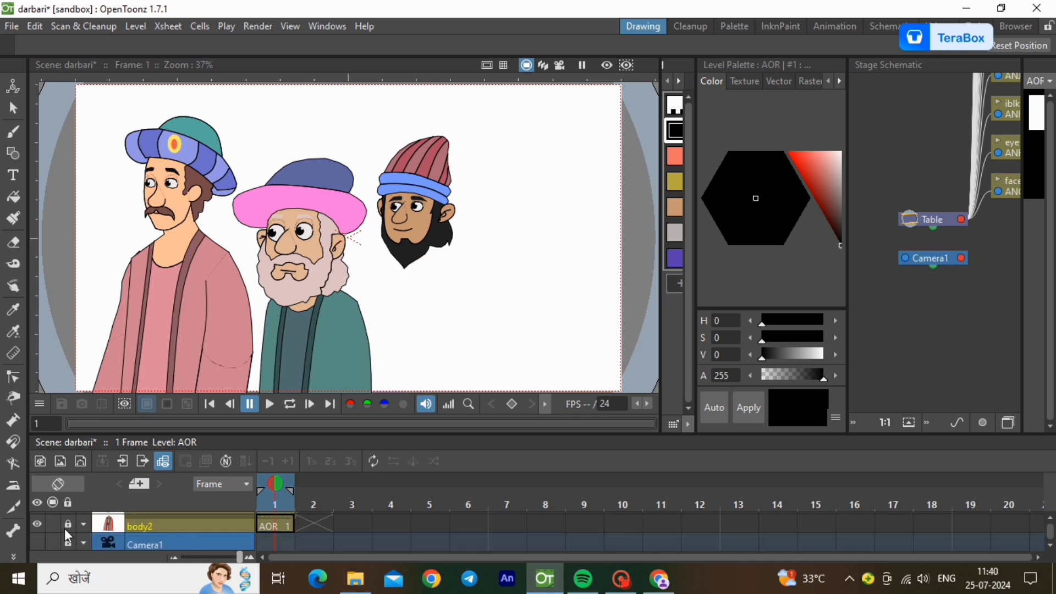
pyautogui.click(58, 526)
pyautogui.click(70, 541)
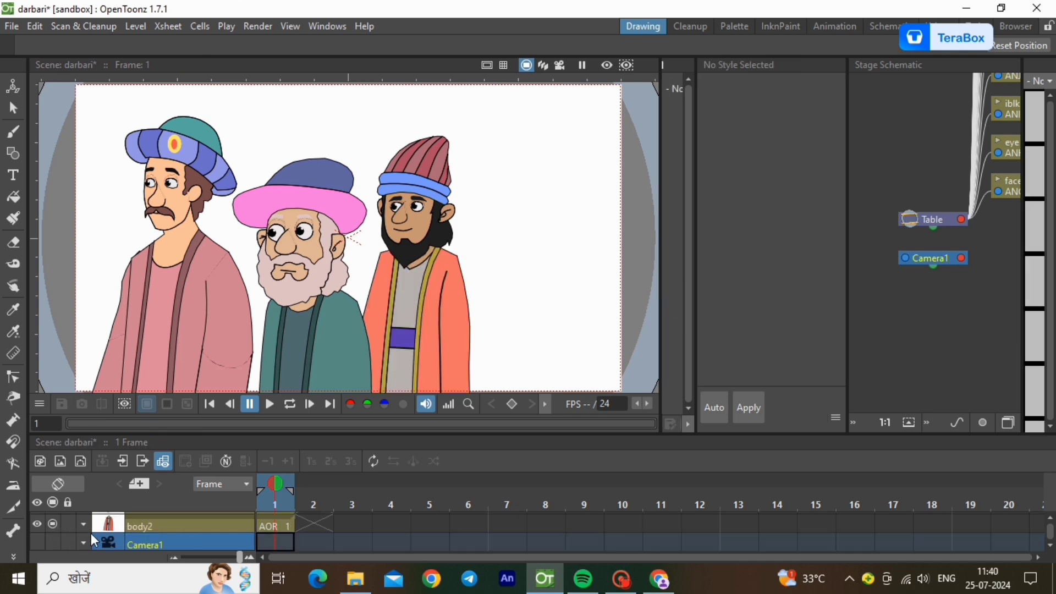
pyautogui.scroll(1, 91, 533)
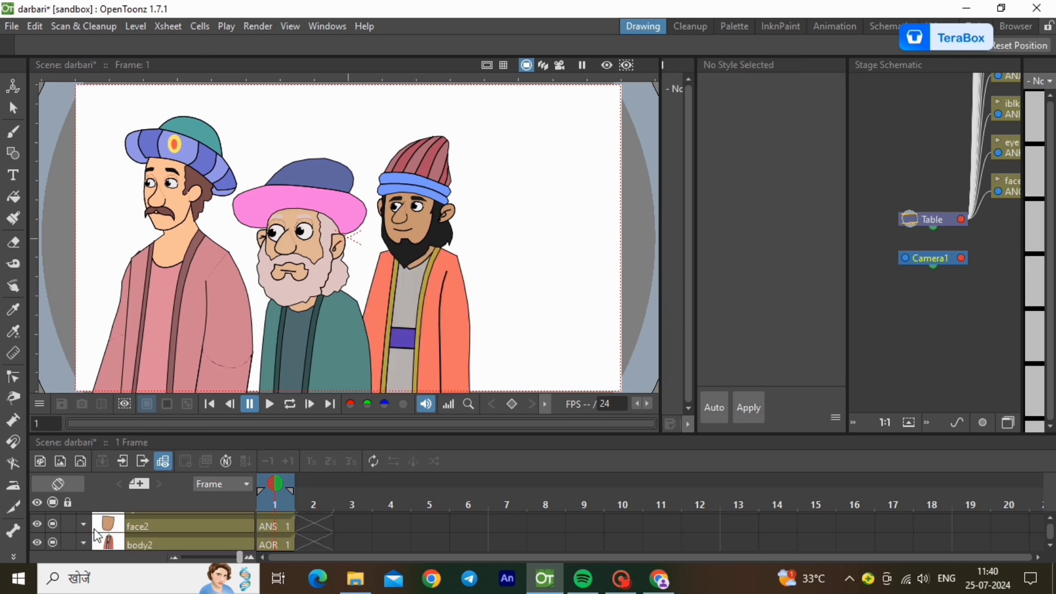
pyautogui.click(841, 29)
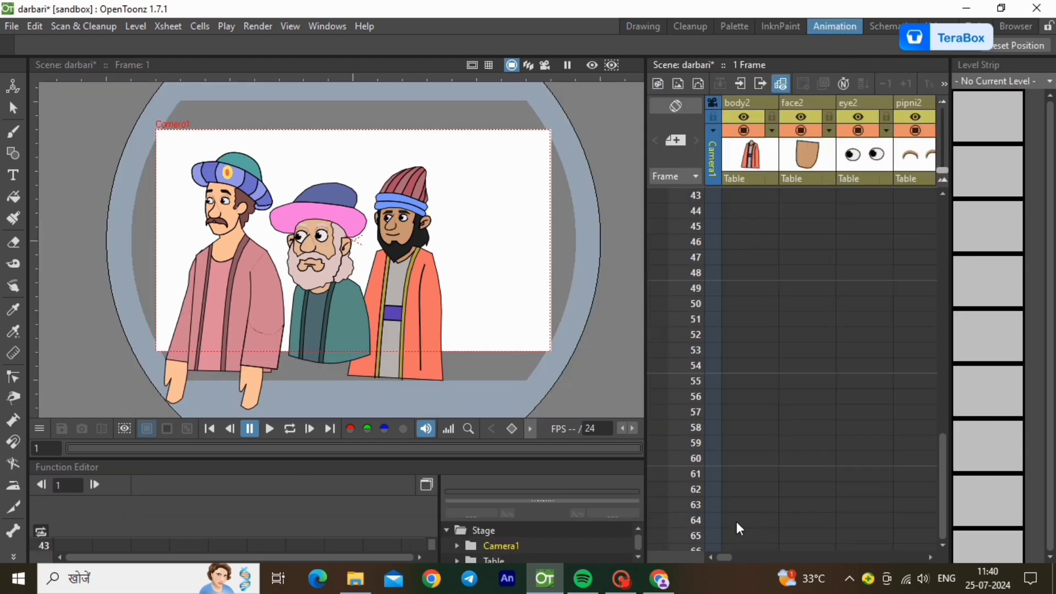
# Extend the drawings in all character columns from body2 to pagri3 through frame 60.
pyautogui.moveTo(734, 460)
pyautogui.mouseDown()
pyautogui.moveTo(981, 453)
pyautogui.moveTo(716, 455)
pyautogui.mouseUp()
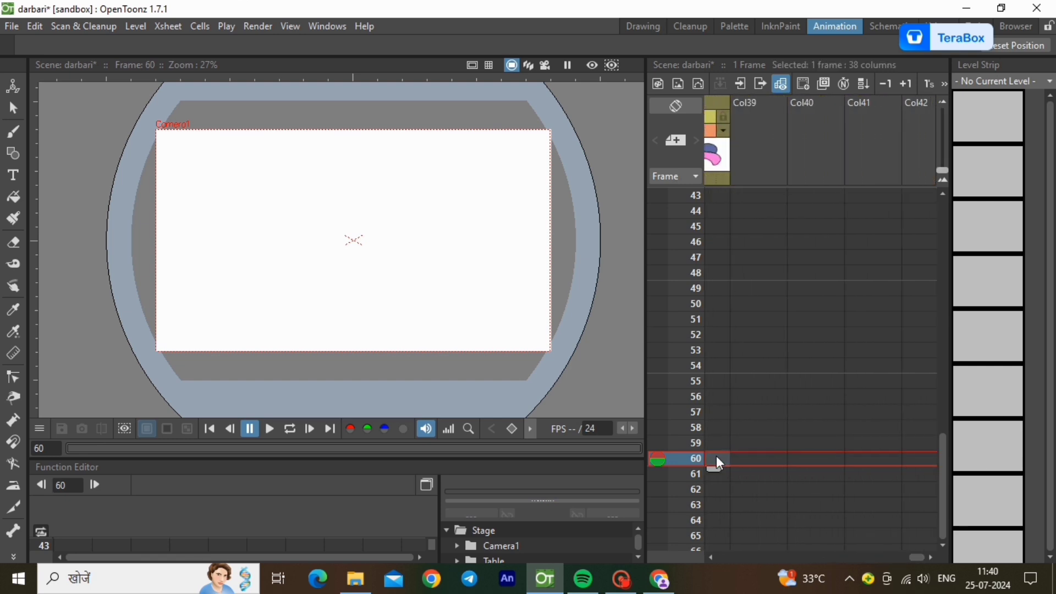
pyautogui.rightClick(716, 456)
pyautogui.click(749, 529)
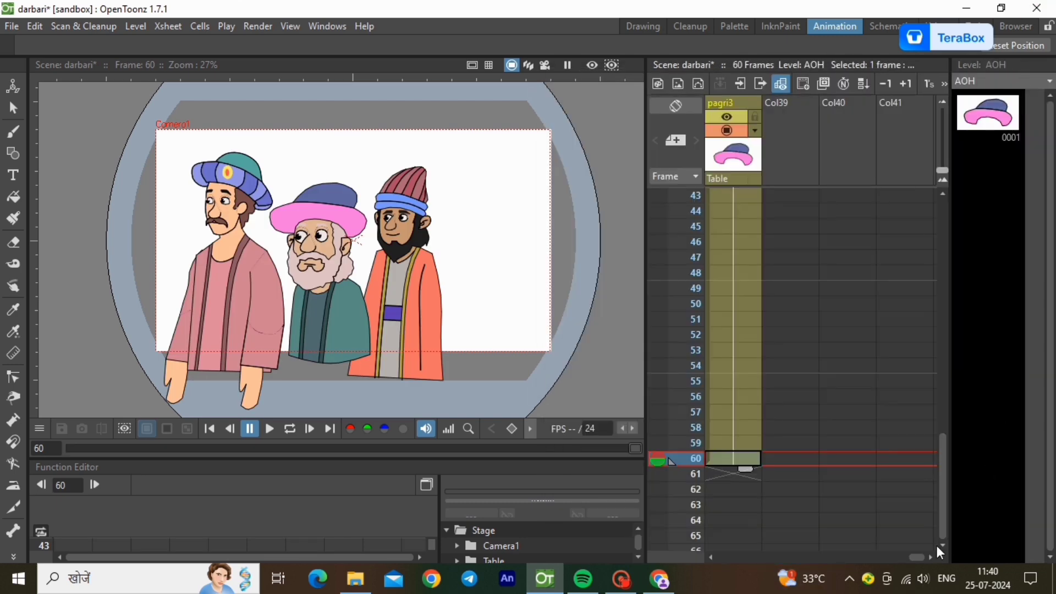
# Check which character the eye2 column belongs to by toggling its visibility, and inspect his eyes up close.
pyautogui.moveTo(914, 557); pyautogui.dragTo(708, 544)
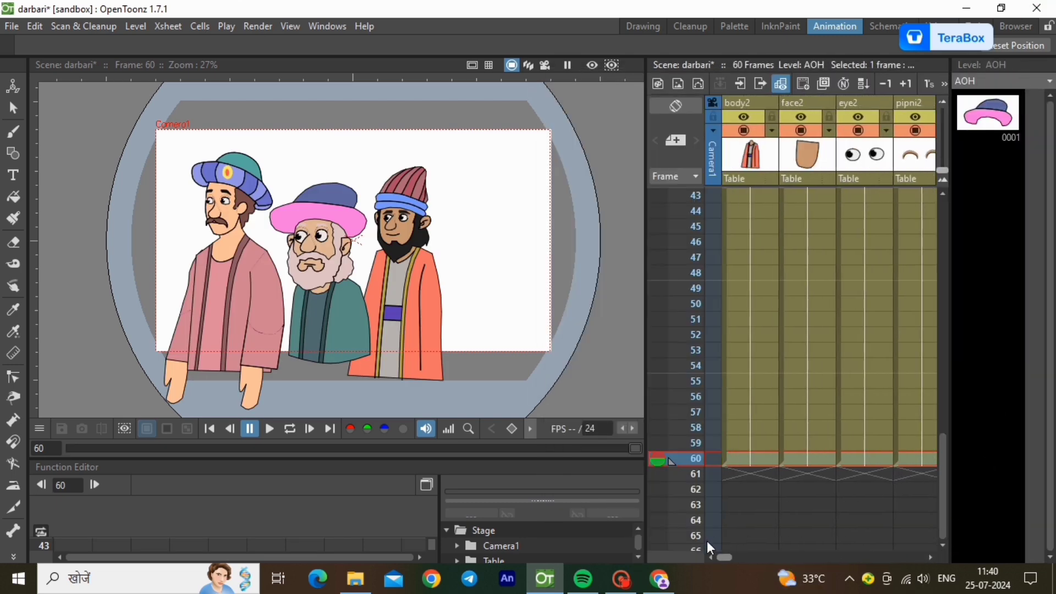
pyautogui.scroll(10, 866, 282)
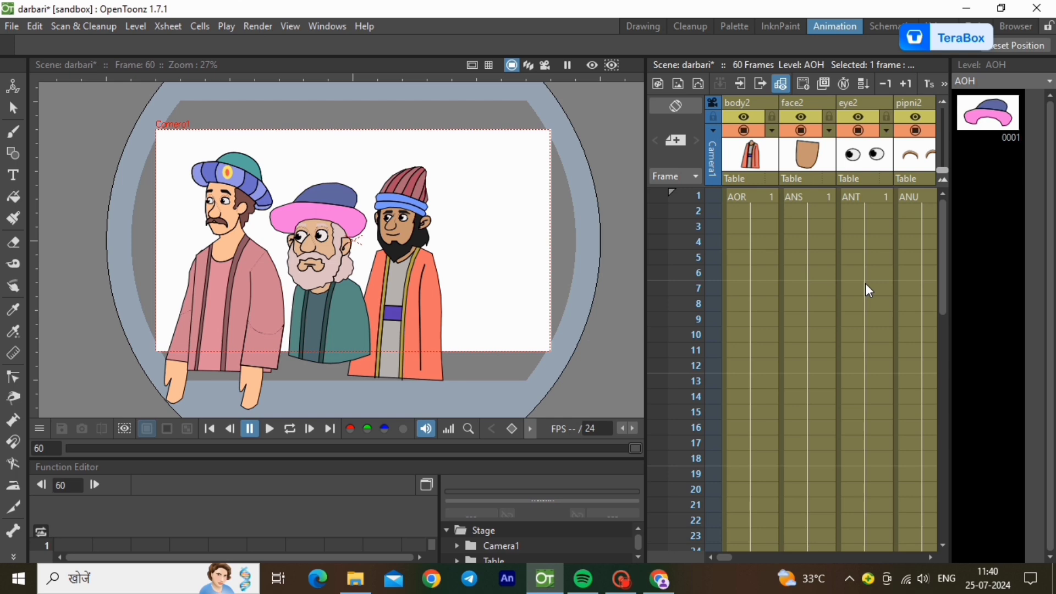
pyautogui.click(873, 196)
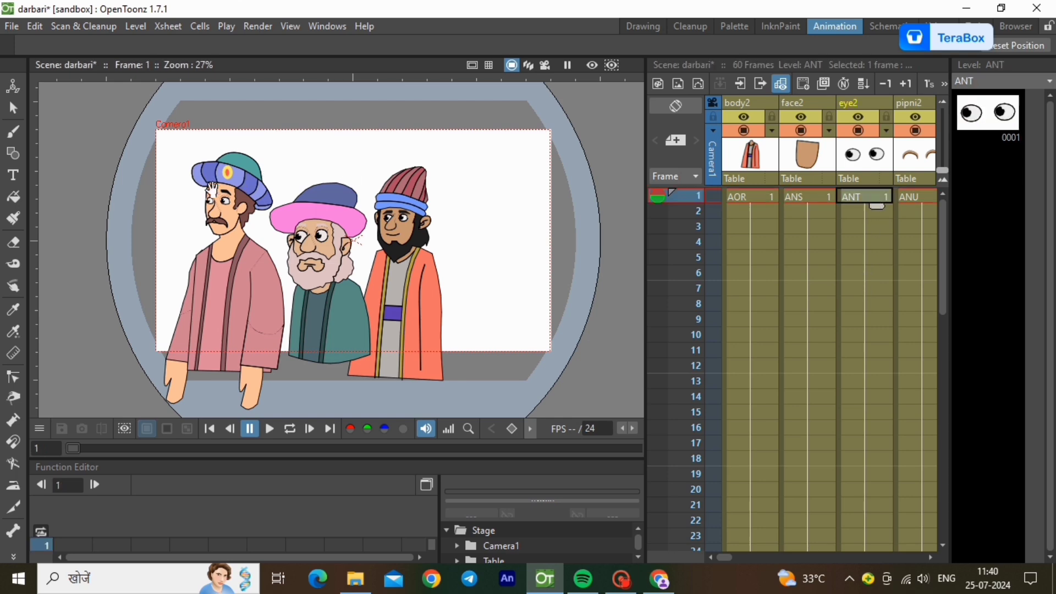
pyautogui.click(858, 131)
pyautogui.click(858, 132)
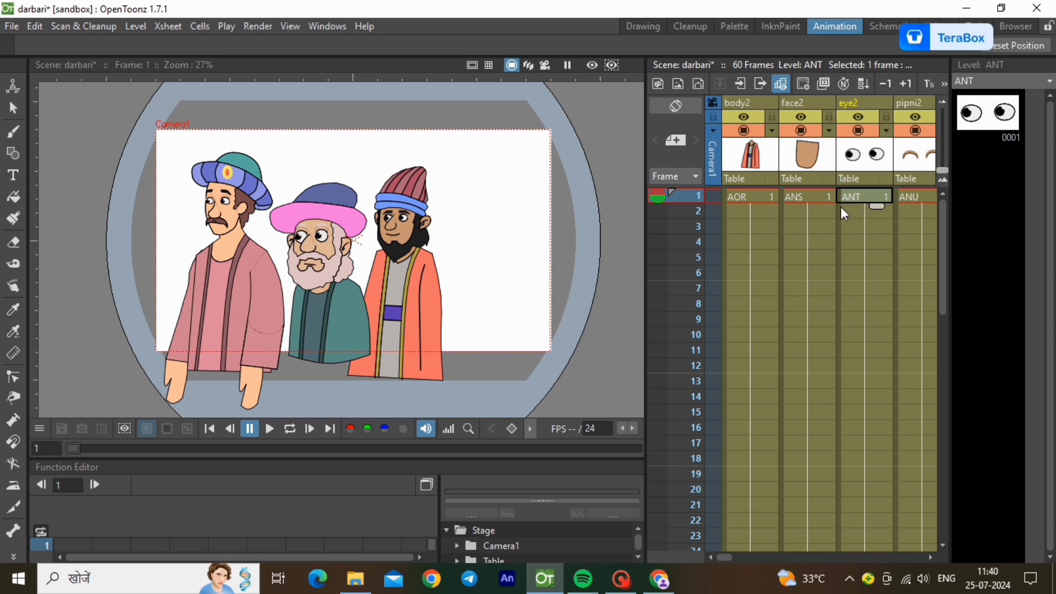
pyautogui.scroll(8, 385, 210)
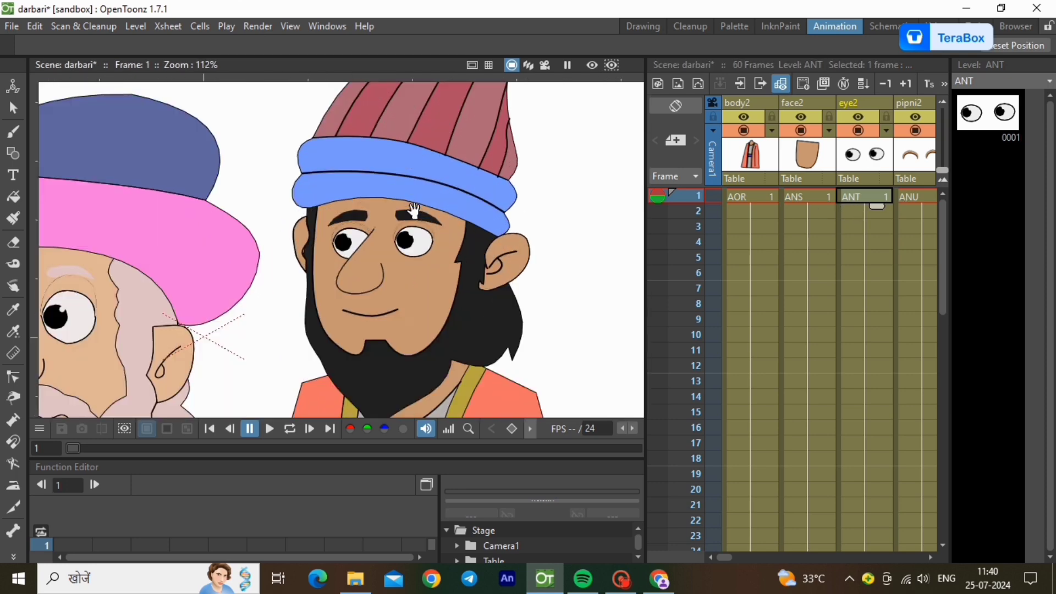
pyautogui.scroll(3, 399, 227)
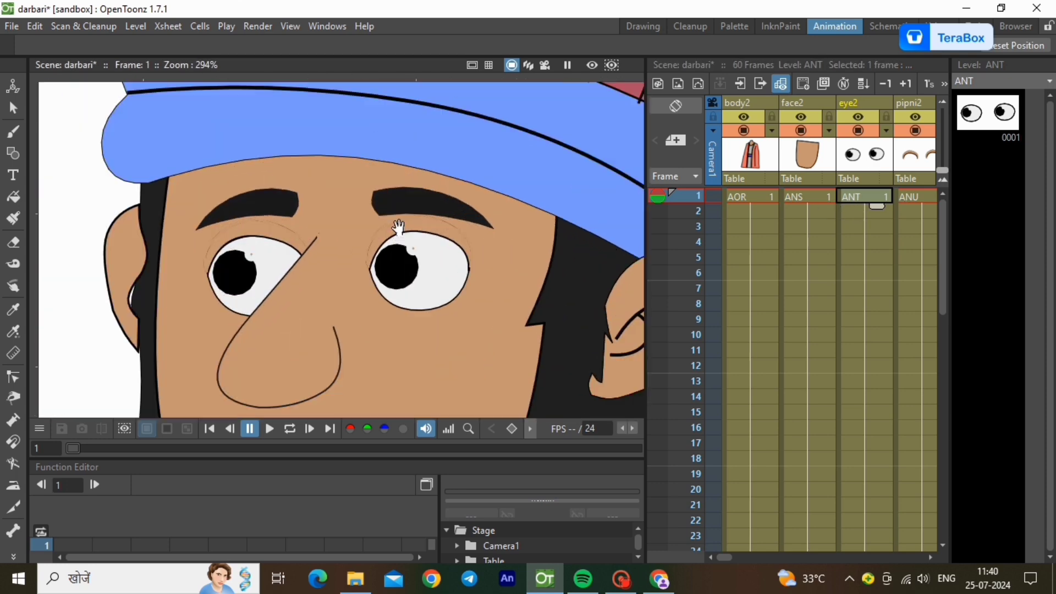
# Delete the pipni2 column's cells from frame 8 onward.
pyautogui.click(923, 199)
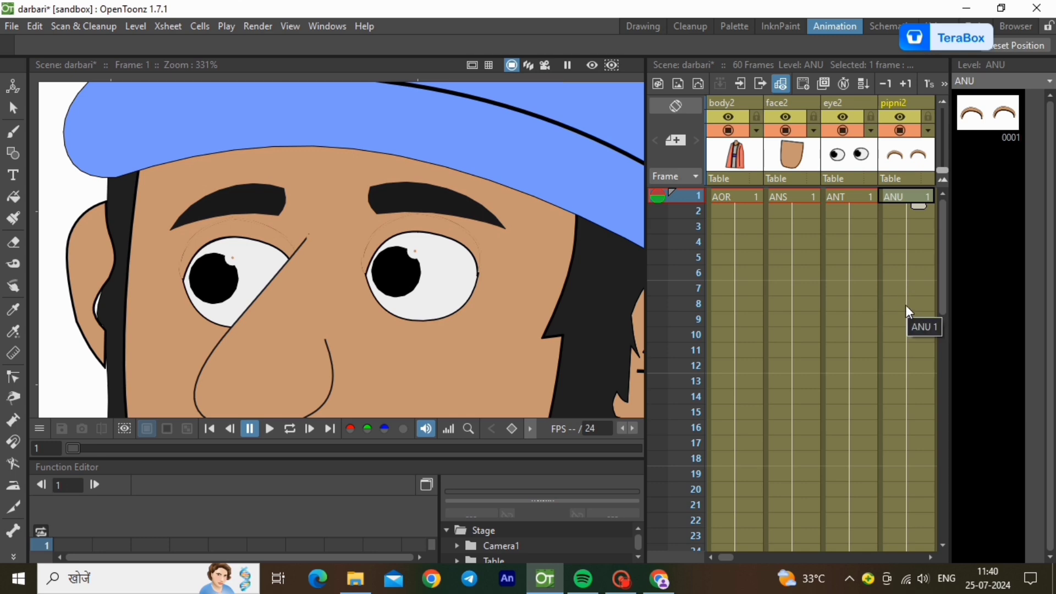
pyautogui.moveTo(902, 305); pyautogui.dragTo(905, 593)
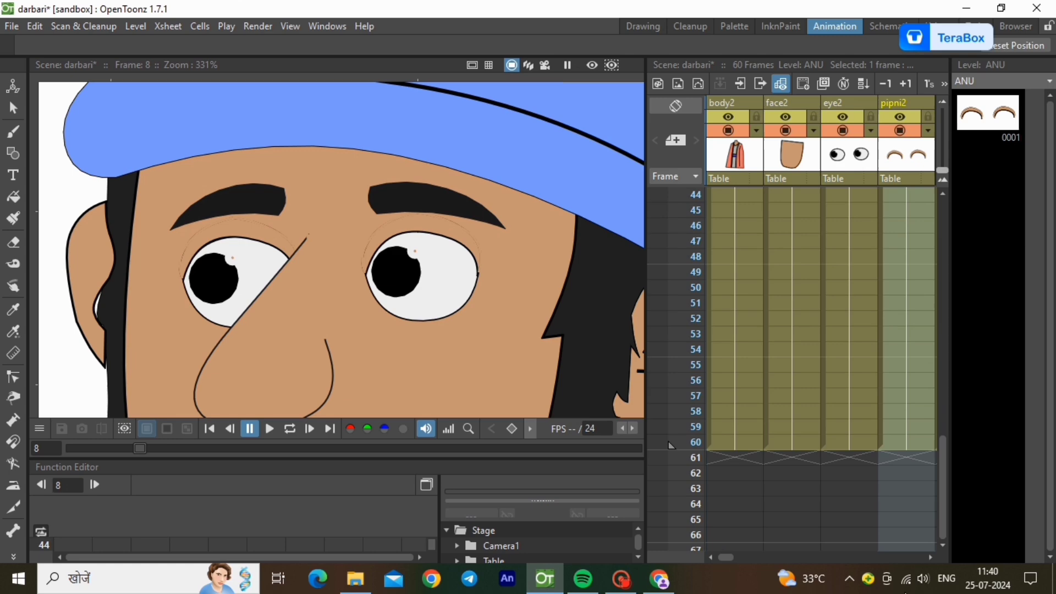
pyautogui.rightClick(905, 356)
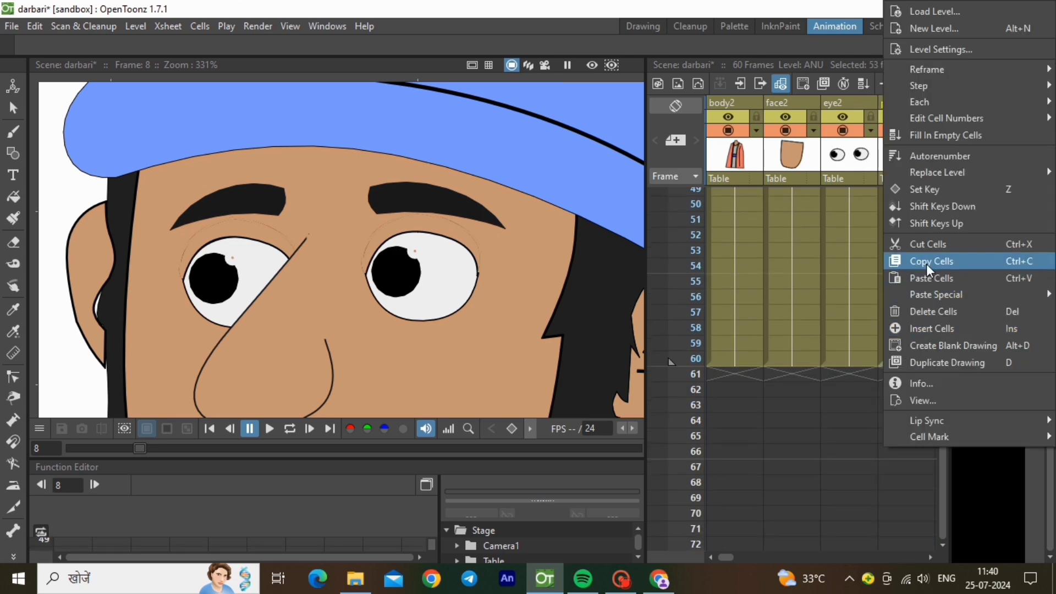
pyautogui.click(928, 309)
# Create a new Toonz vector level with the default settings at frame 8 of the pipni2 column.
pyautogui.click(917, 303)
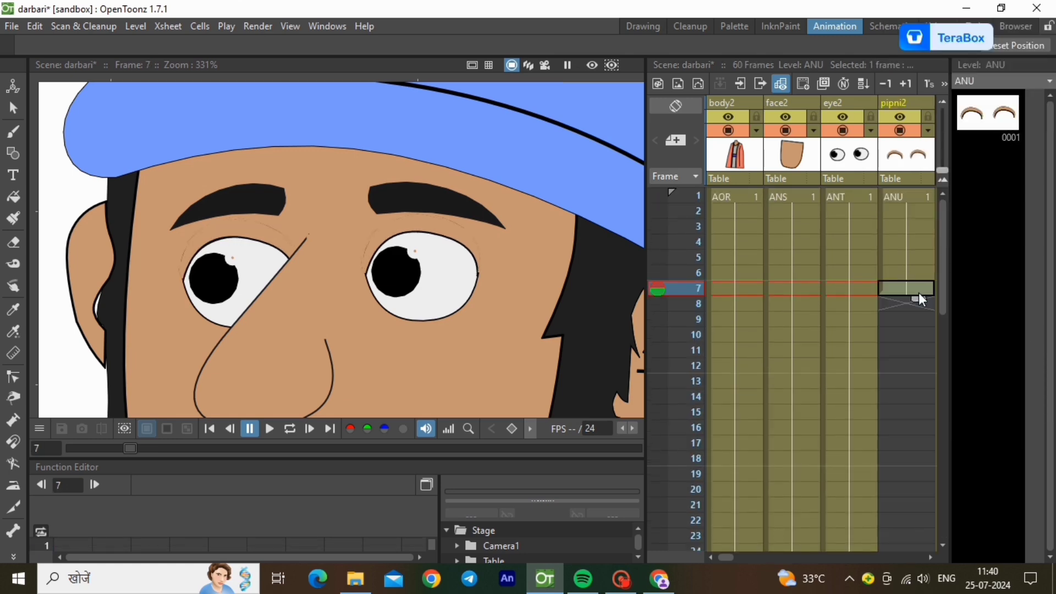
pyautogui.click(134, 27)
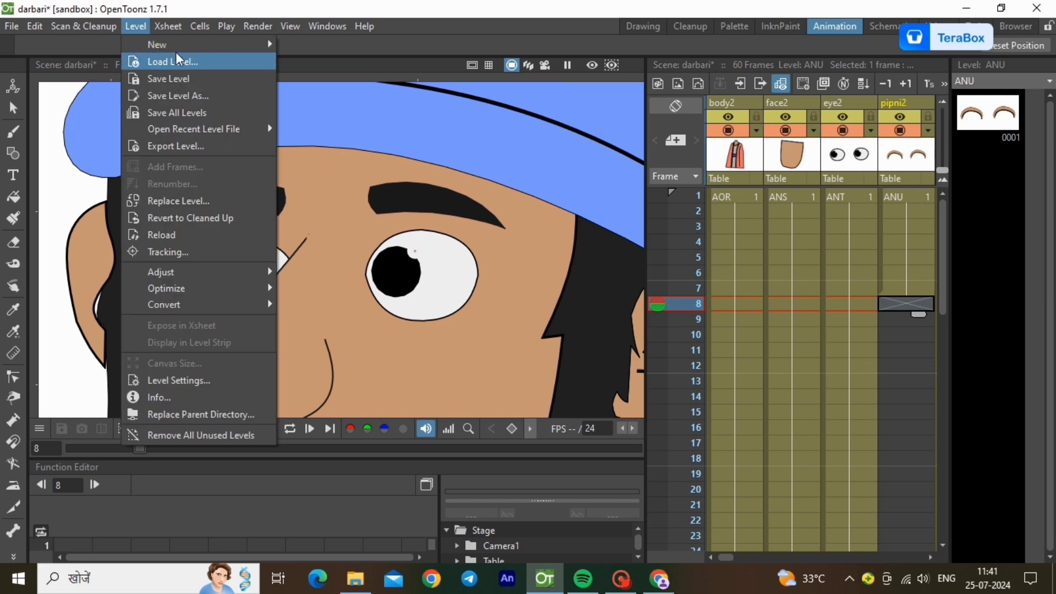
pyautogui.moveTo(262, 45)
pyautogui.click(329, 83)
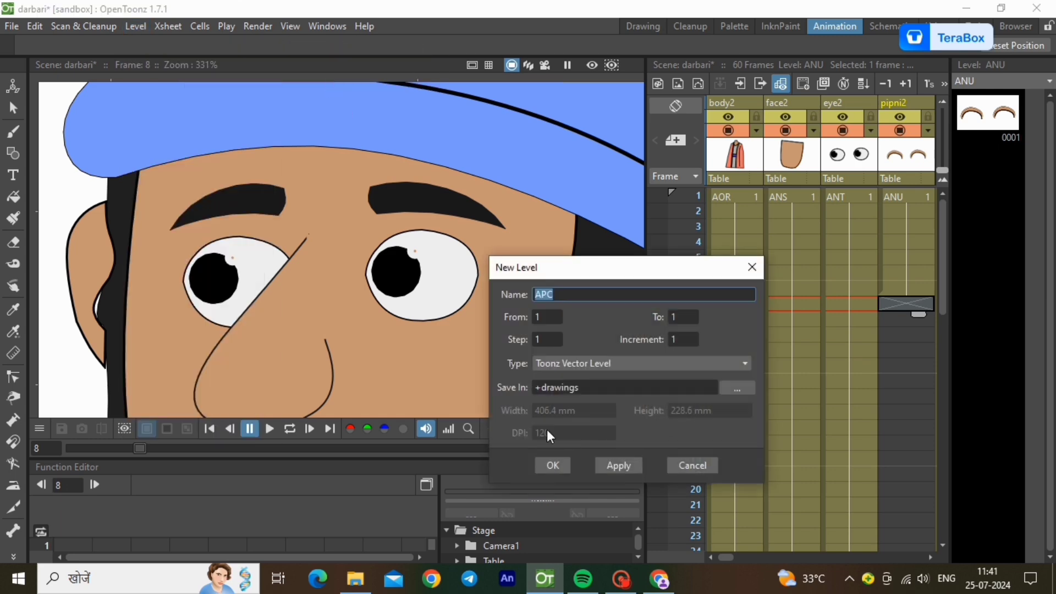
pyautogui.click(554, 465)
# Copy both eyelid shapes from frame 7 of pipni2 into the new drawing at frame 8.
pyautogui.click(907, 288)
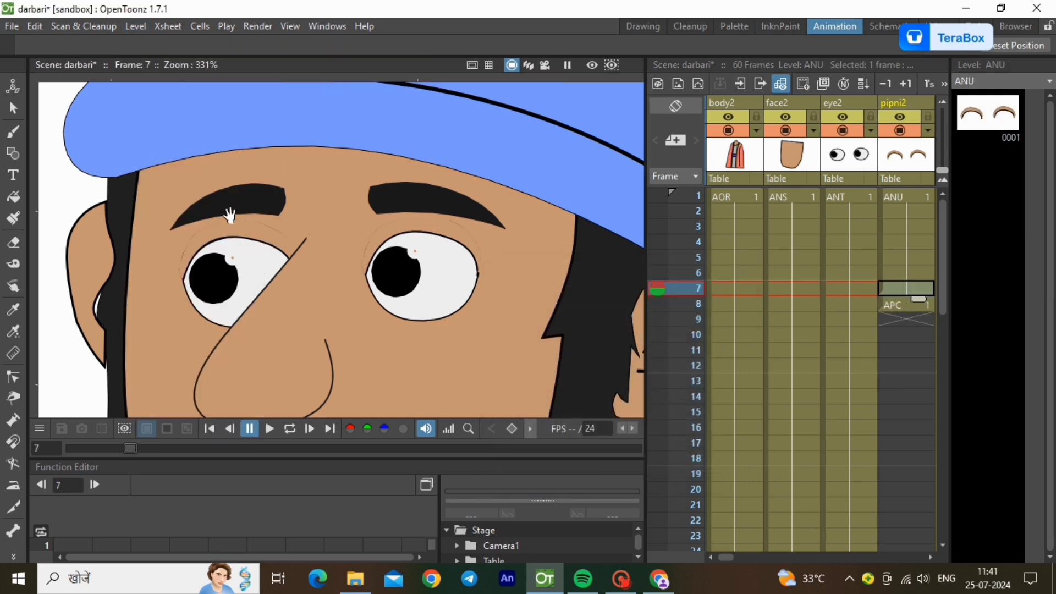
pyautogui.click(13, 108)
pyautogui.moveTo(513, 316); pyautogui.dragTo(81, 148)
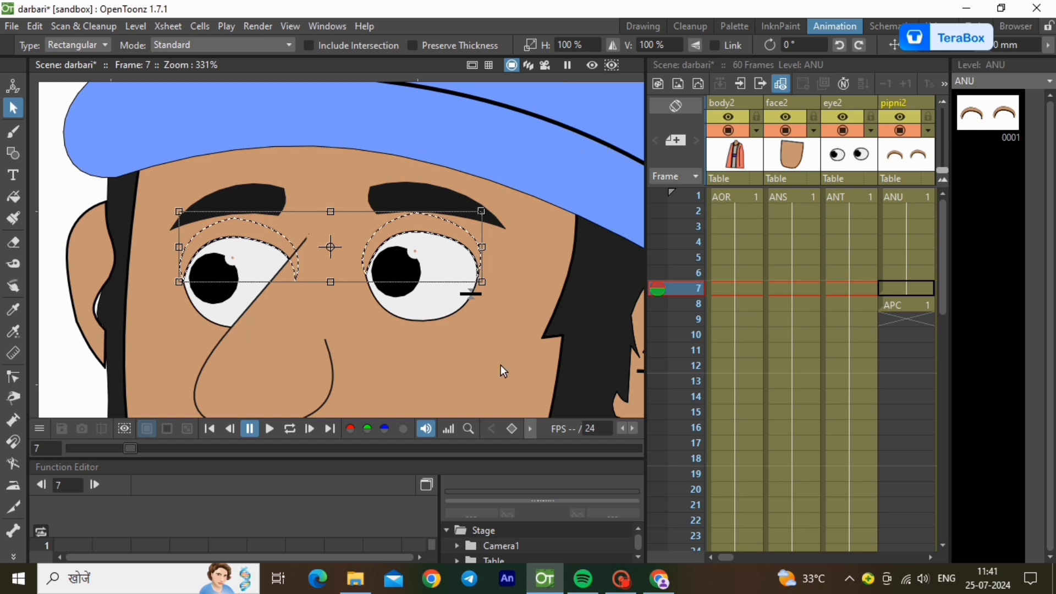
pyautogui.click(913, 306)
pyautogui.click(465, 363)
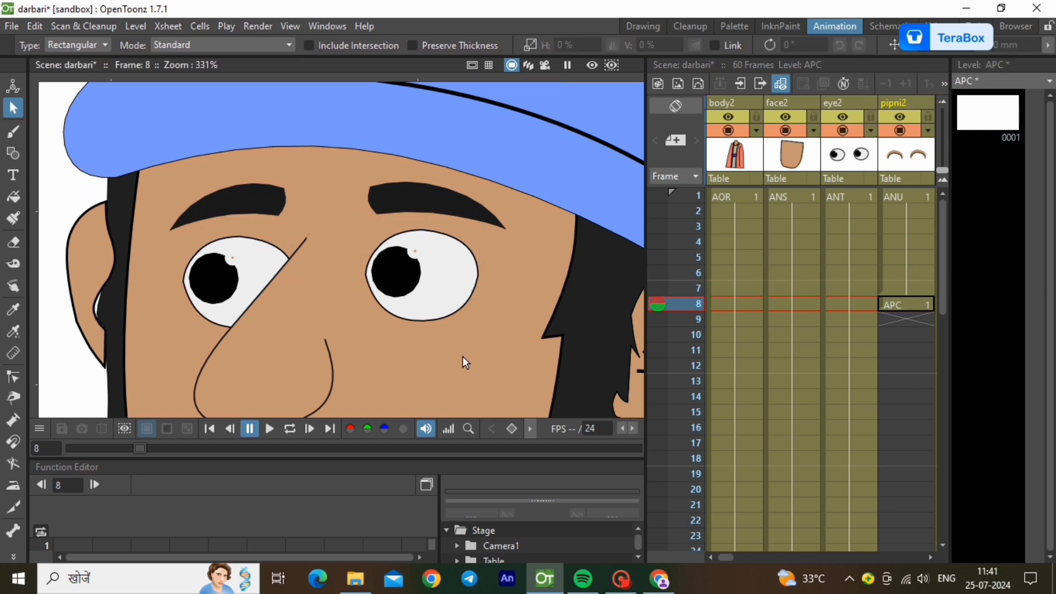
pyautogui.hotkey('ctrl', 'a')
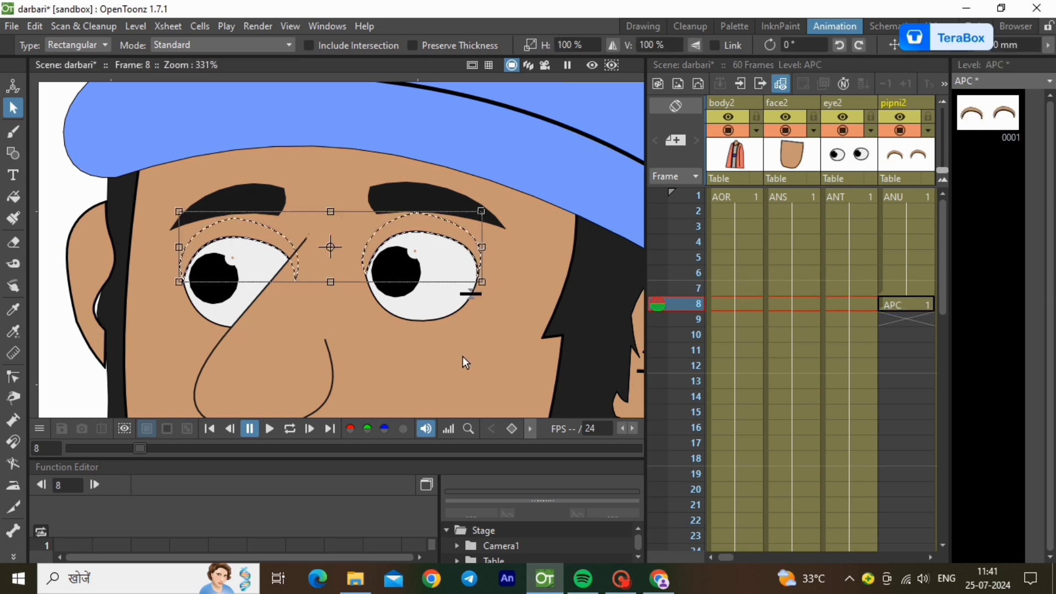
# Pull the left eyelid's lower edge down over the pupil in frame 8 of pipni2 so that eye is half closed.
pyautogui.click(13, 377)
pyautogui.click(231, 242)
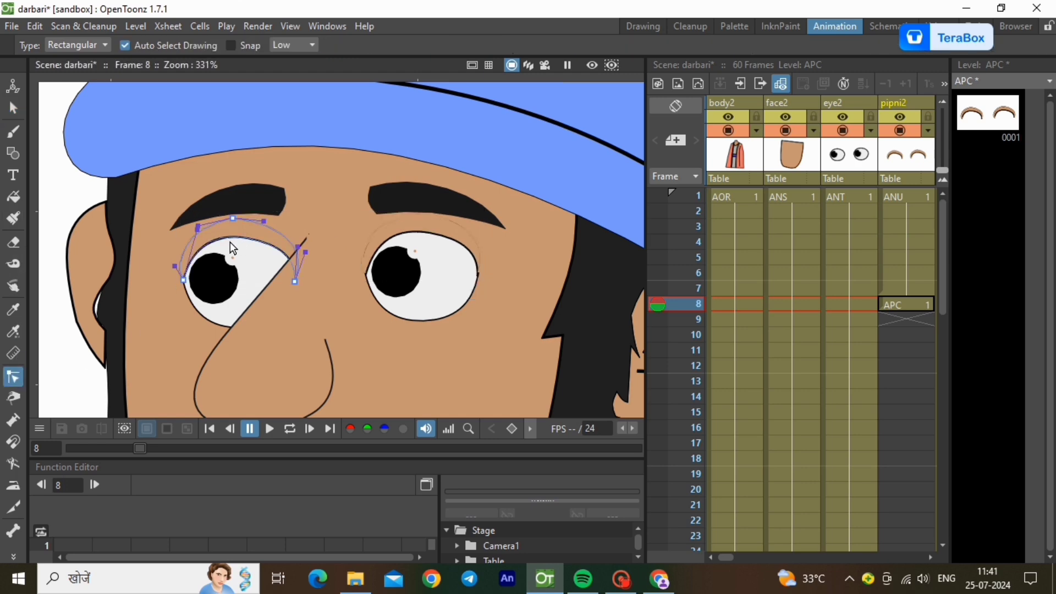
pyautogui.moveTo(202, 269); pyautogui.dragTo(200, 304)
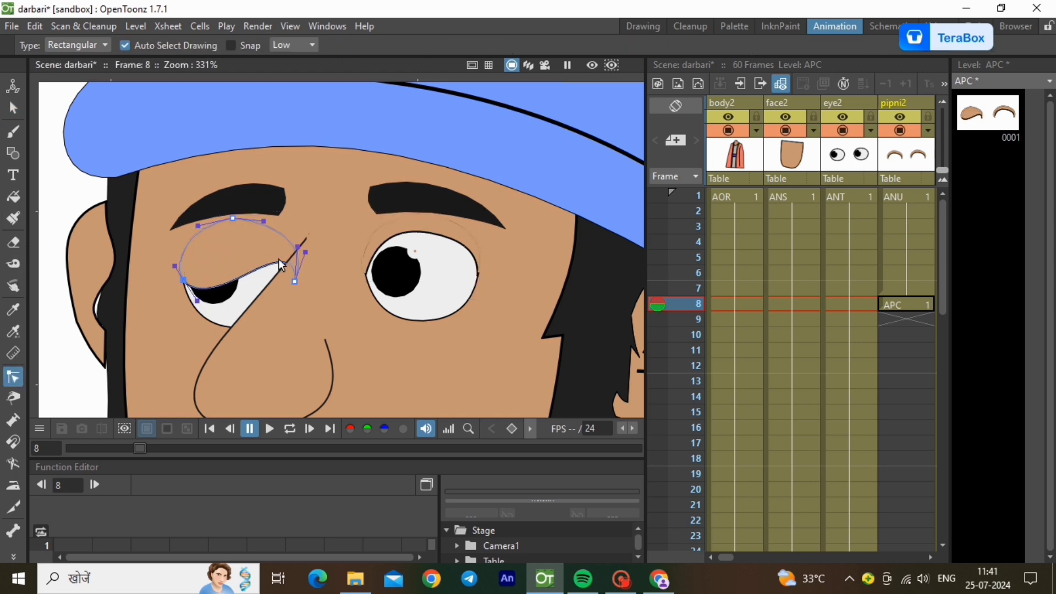
pyautogui.moveTo(298, 248); pyautogui.dragTo(271, 295)
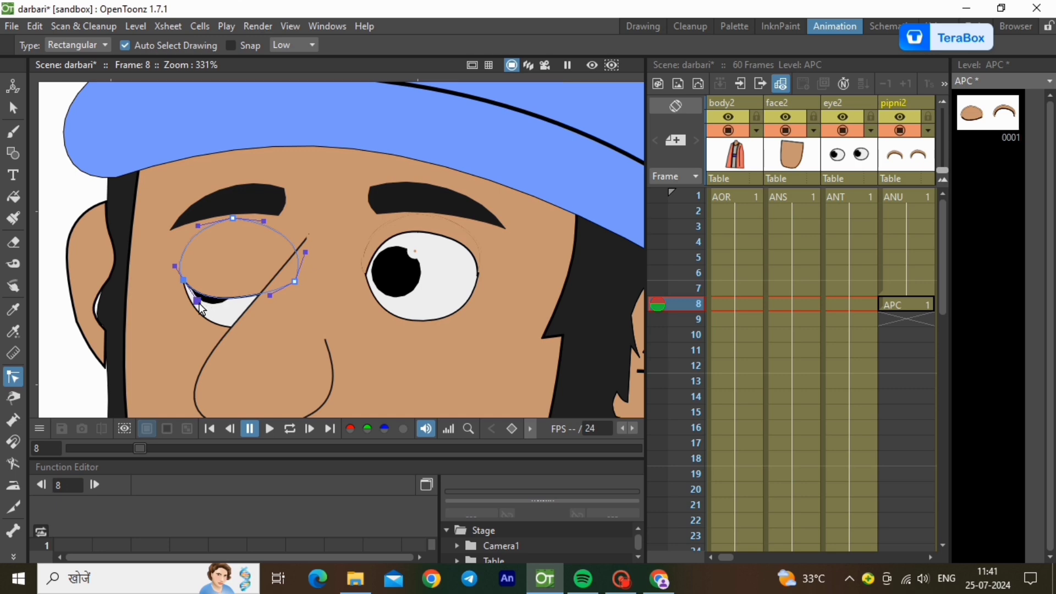
pyautogui.moveTo(199, 304); pyautogui.dragTo(175, 271)
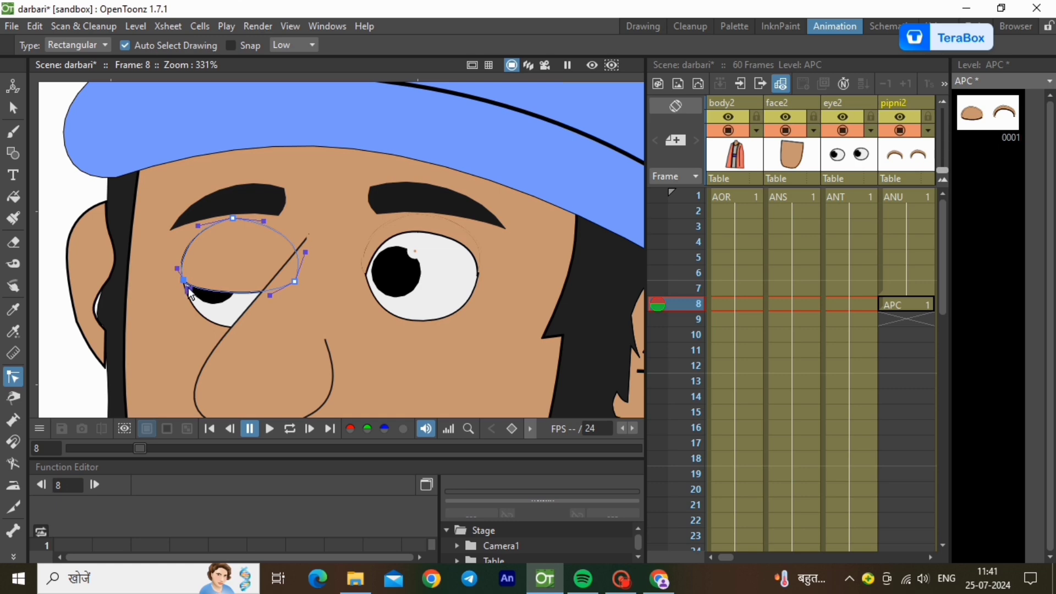
# Lower the right eyelid's bottom edge to a nearly straight line across the middle of the eye in frame 8.
pyautogui.click(425, 236)
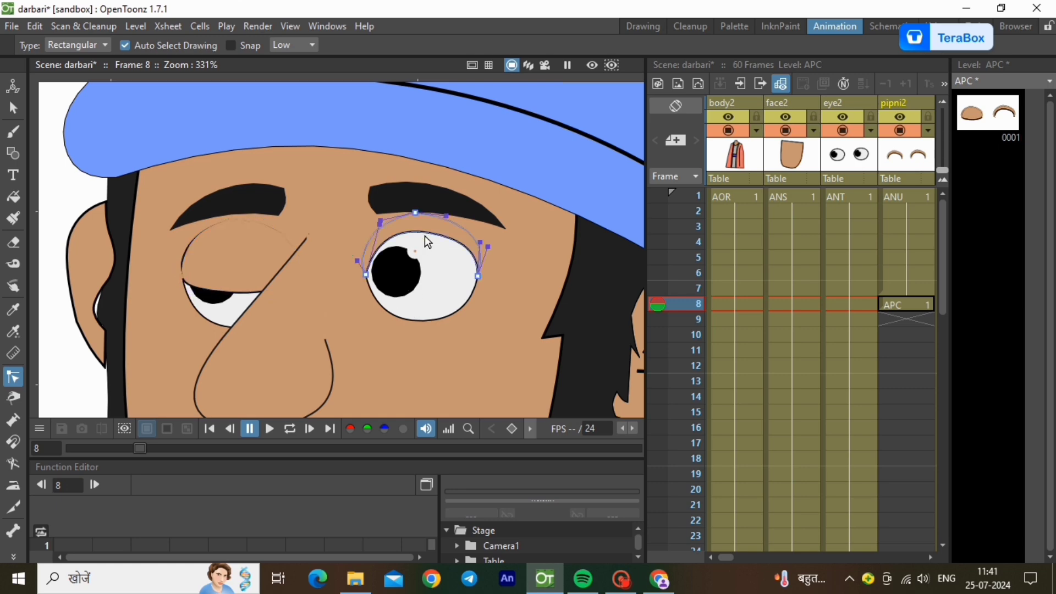
pyautogui.moveTo(386, 227); pyautogui.dragTo(386, 277)
pyautogui.moveTo(481, 243); pyautogui.dragTo(461, 279)
pyautogui.moveTo(385, 272); pyautogui.dragTo(387, 282)
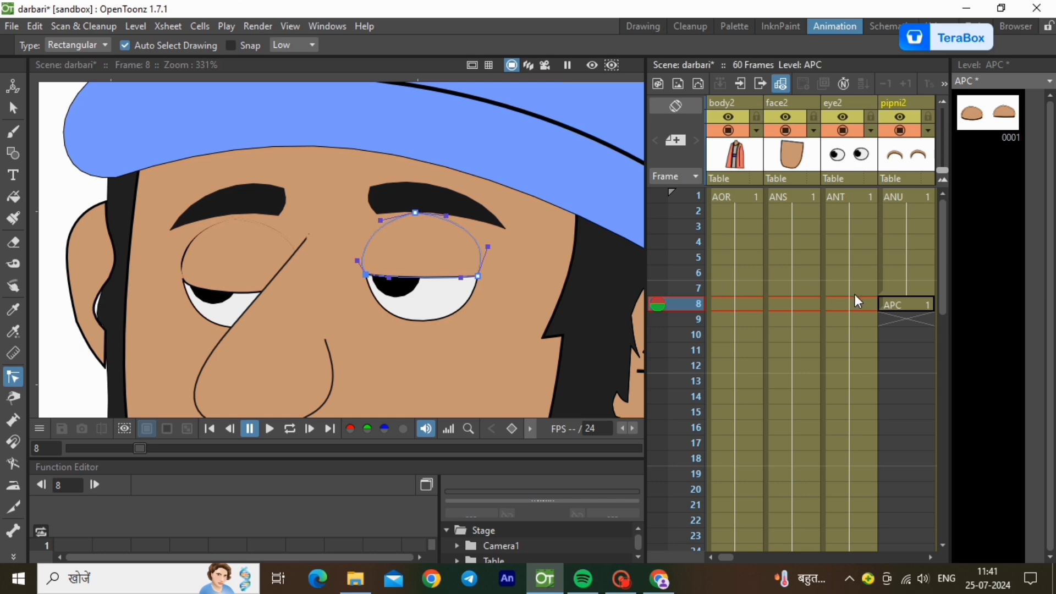
# Create a new Toonz vector level with the default settings at frame 9 of pipni2 and paste both half-closed eyelids from frame 8.
pyautogui.click(14, 108)
pyautogui.hotkey('ctrl', 'a')
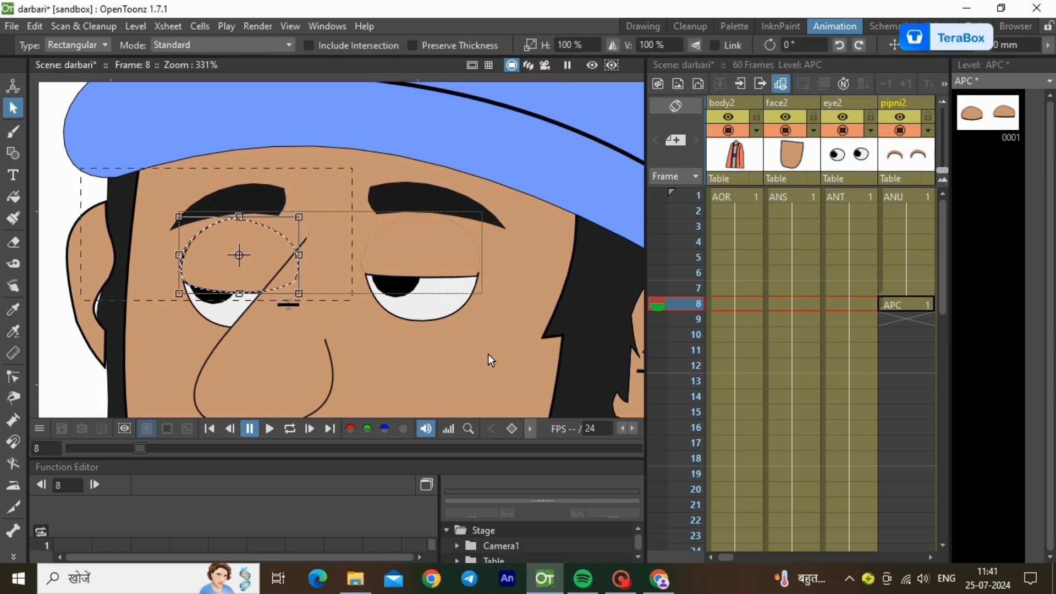
pyautogui.click(906, 319)
pyautogui.click(120, 23)
pyautogui.moveTo(135, 26)
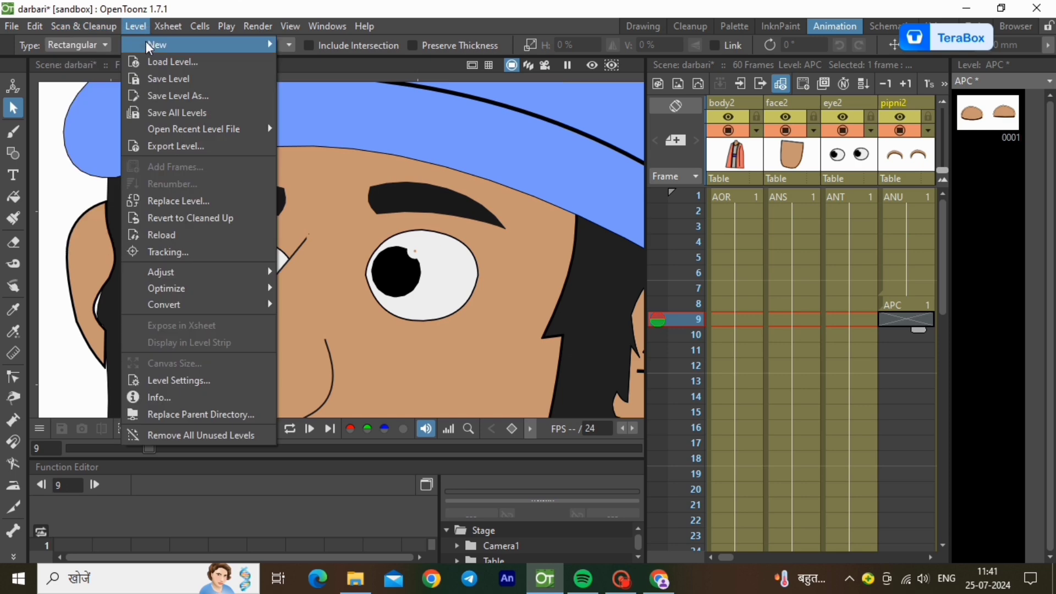
pyautogui.moveTo(150, 43)
pyautogui.click(331, 78)
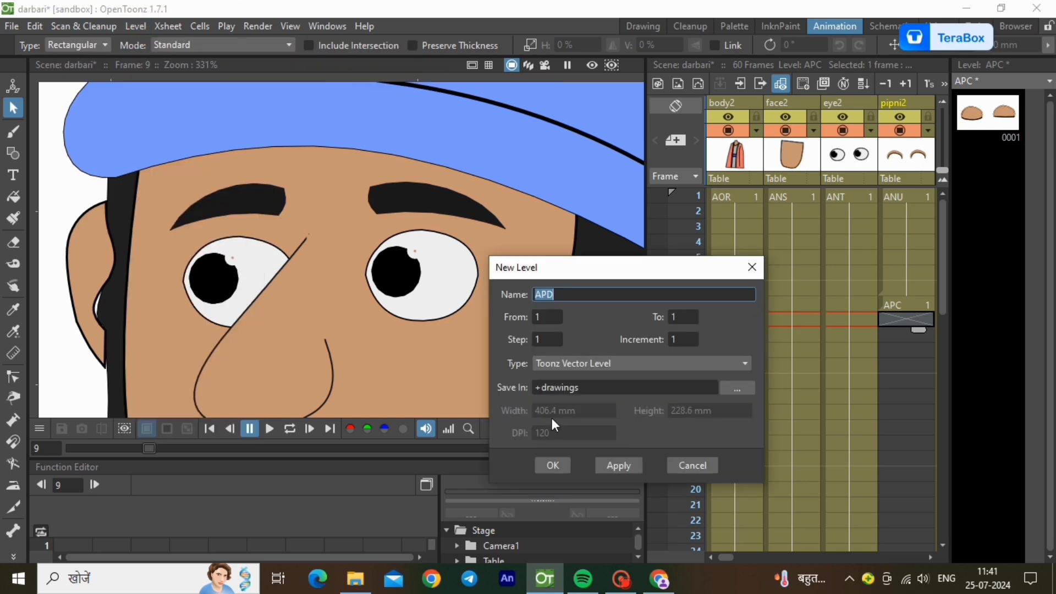
pyautogui.click(555, 462)
pyautogui.hotkey('ctrl', 'v')
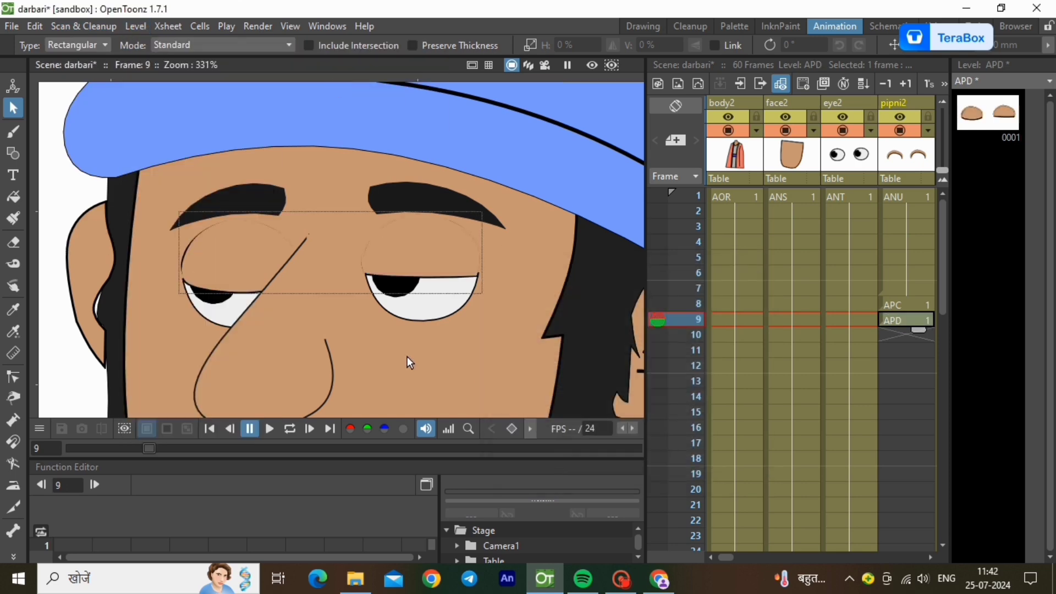
# Extend the left eyelid's lower edge down to the bottom of the eye in frame 9 so it is fully closed.
pyautogui.click(13, 376)
pyautogui.click(238, 297)
pyautogui.moveTo(194, 291); pyautogui.dragTo(198, 335)
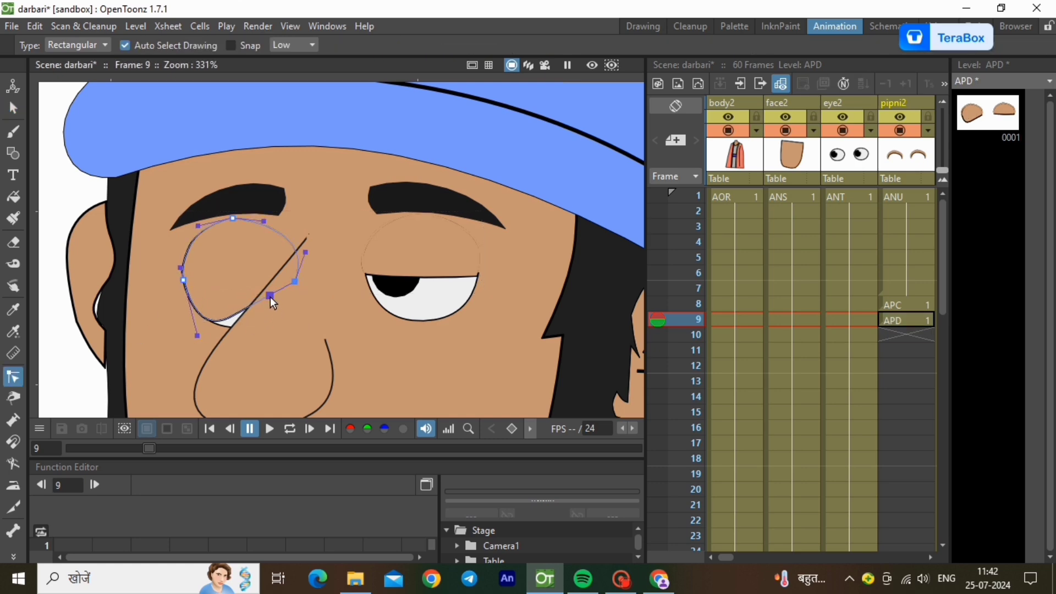
pyautogui.moveTo(270, 296); pyautogui.dragTo(280, 327)
# Stretch the right eyelid over the whole eye in frame 9, matching its lower edge to the eye's bottom curve.
pyautogui.click(442, 274)
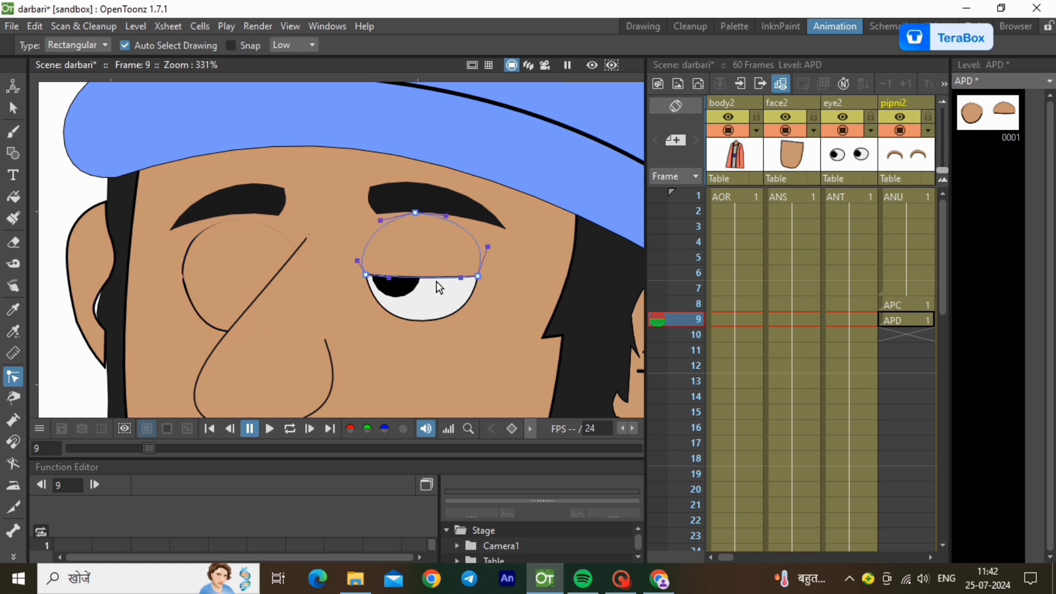
pyautogui.moveTo(389, 278); pyautogui.dragTo(385, 331)
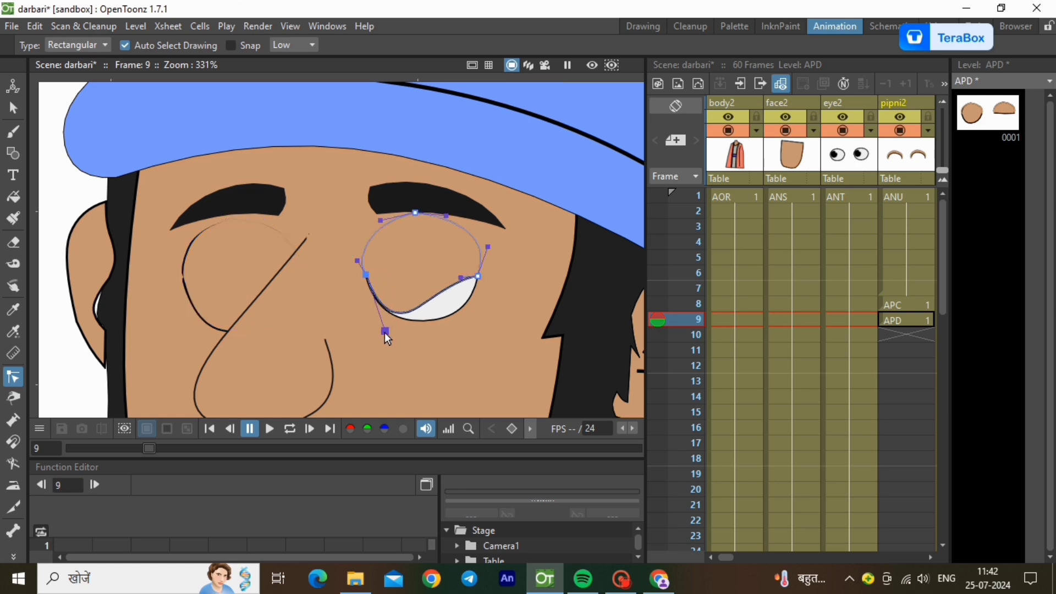
pyautogui.moveTo(461, 278); pyautogui.dragTo(471, 320)
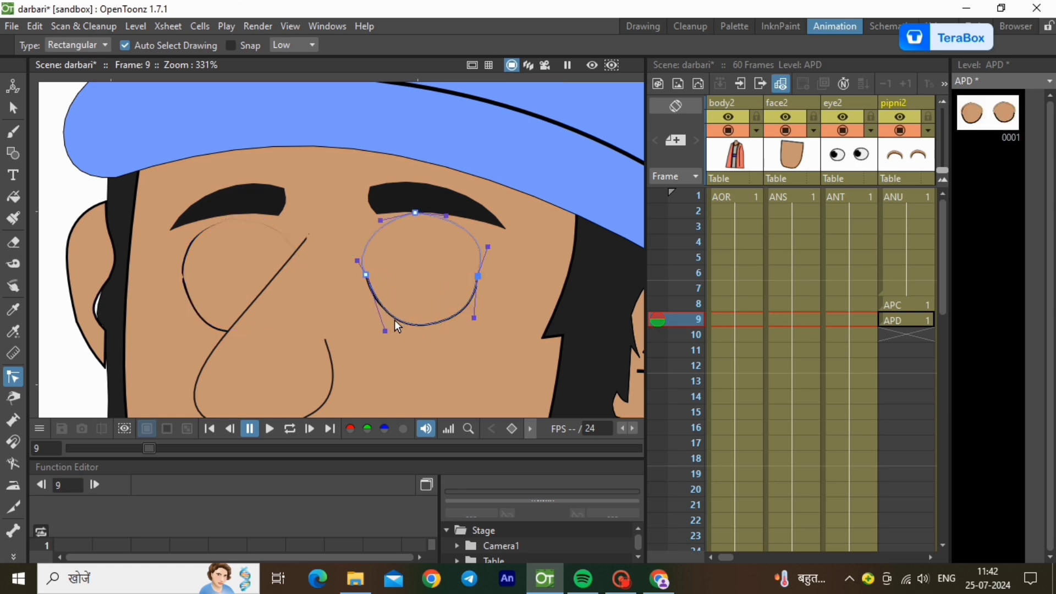
pyautogui.moveTo(386, 331); pyautogui.dragTo(377, 324)
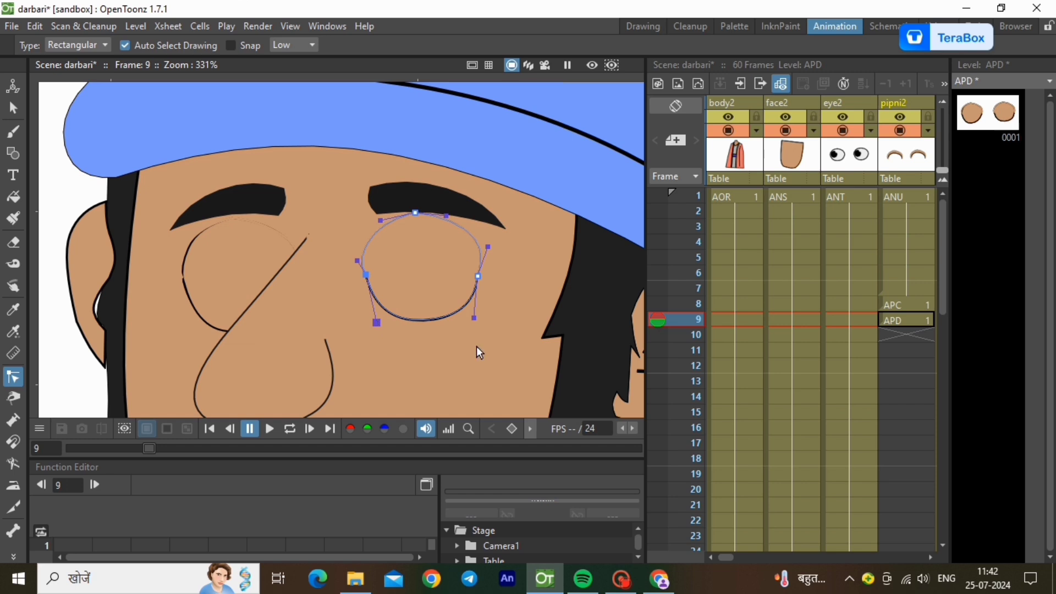
# Extend the closed-eyelid drawing in pipni2 from frame 9 through frame 11.
pyautogui.click(15, 109)
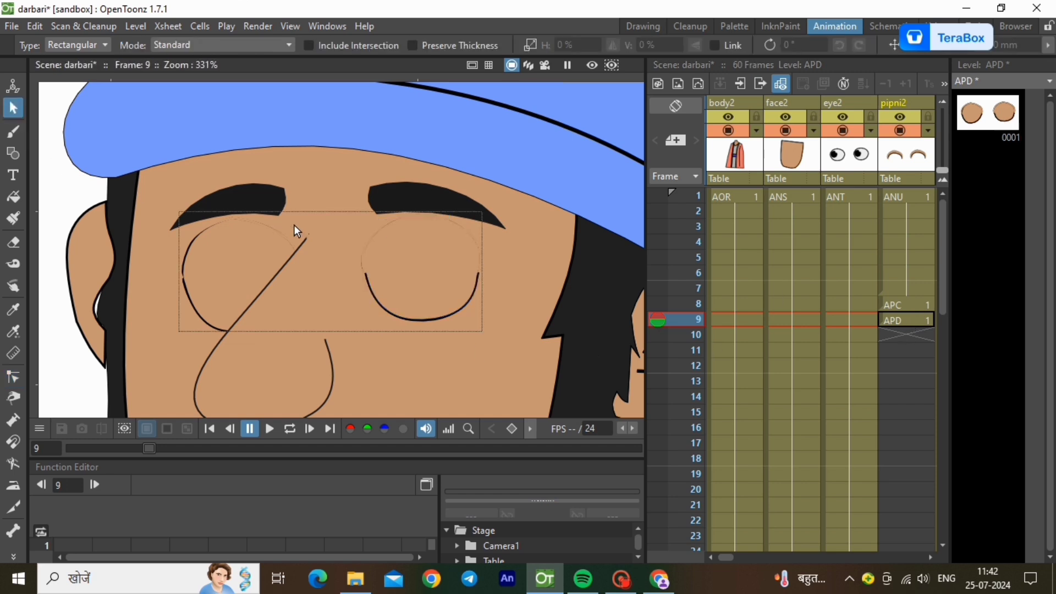
pyautogui.click(900, 319)
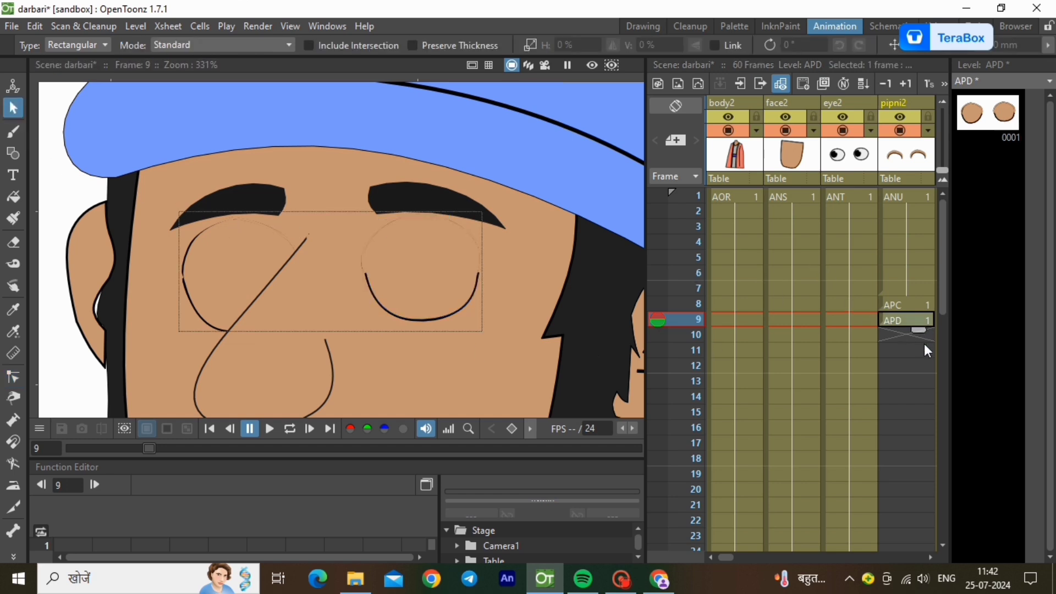
pyautogui.moveTo(924, 343); pyautogui.dragTo(924, 359)
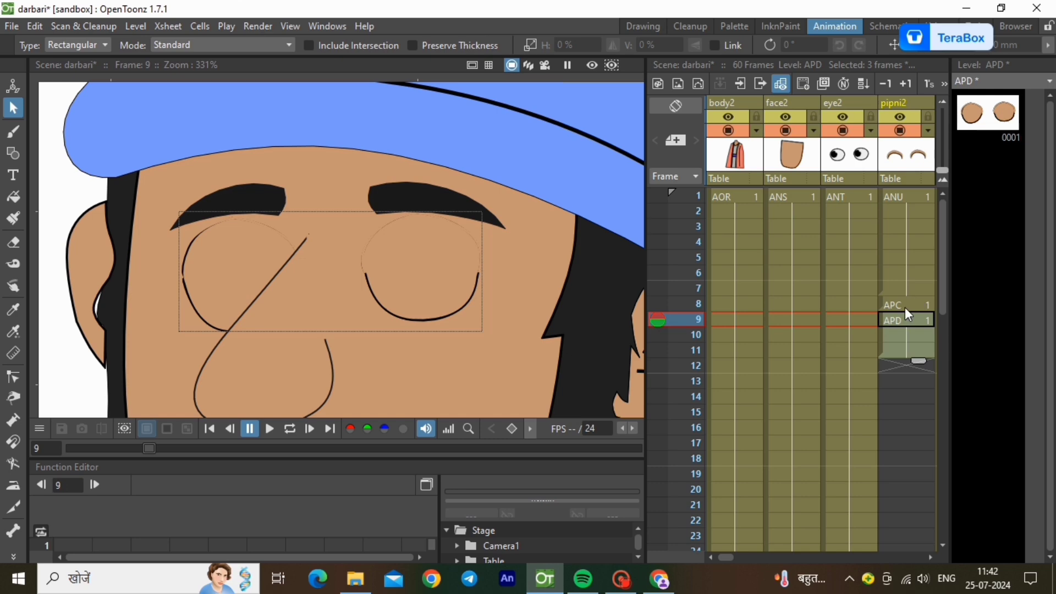
# Create a new Toonz vector level with the default settings at frame 12 of the pipni2 column.
pyautogui.click(908, 365)
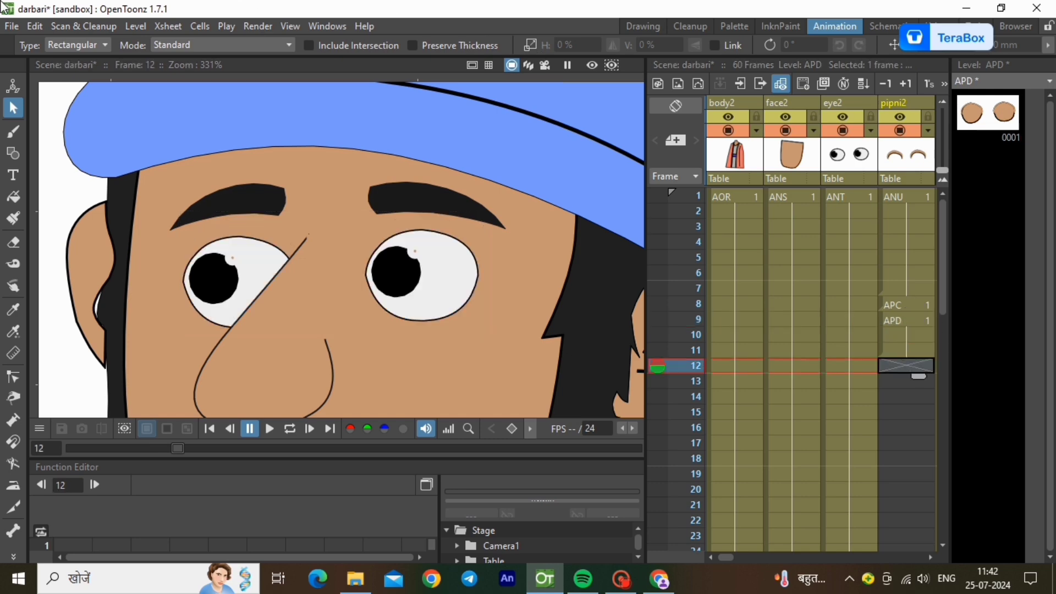
pyautogui.click(136, 24)
pyautogui.moveTo(156, 44)
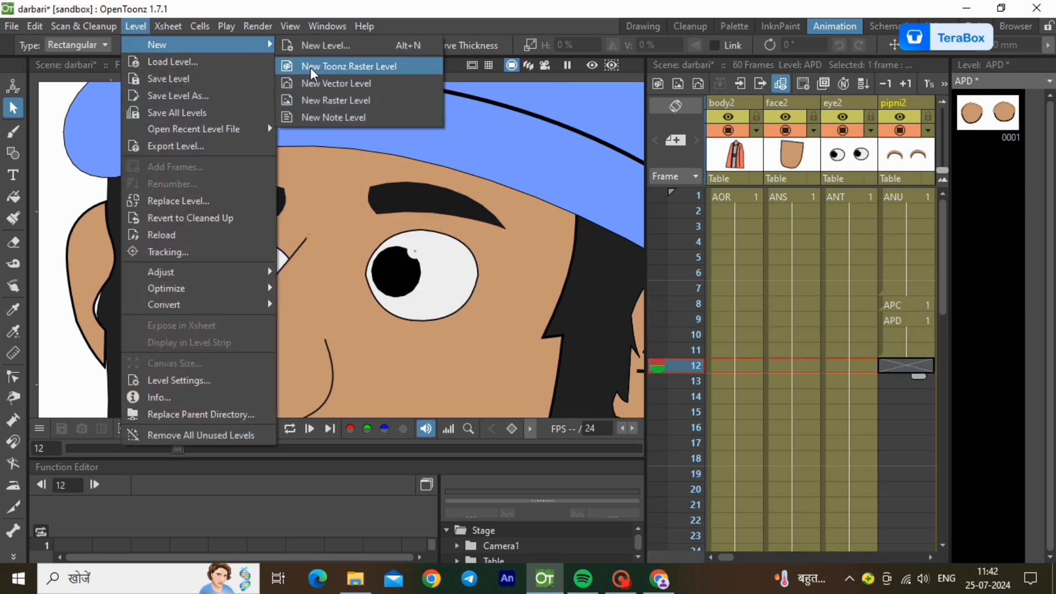
pyautogui.click(312, 84)
pyautogui.click(554, 464)
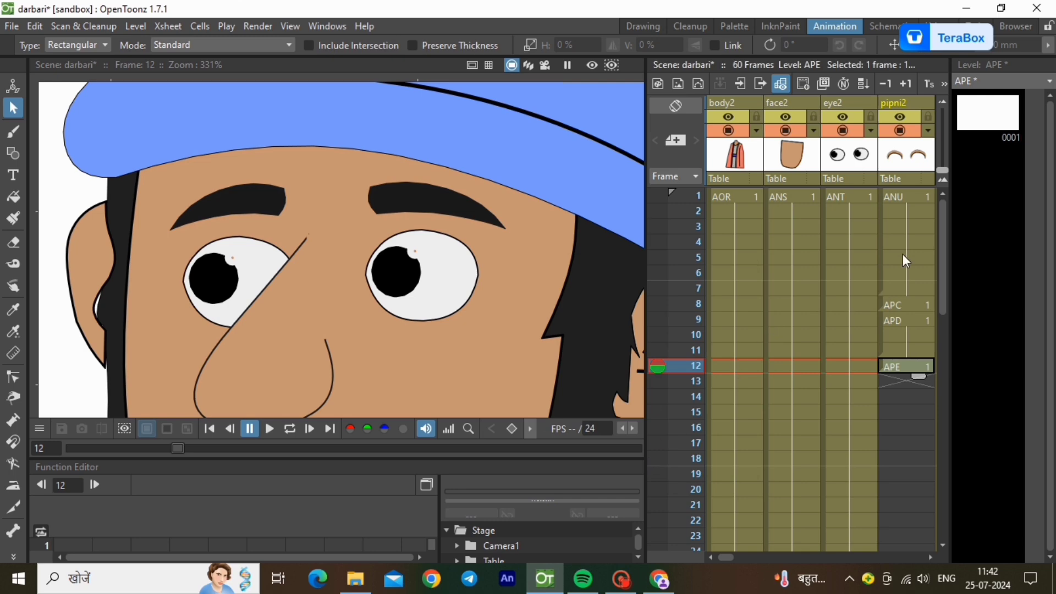
# Copy the half-closed eyelid cell from frame 8 of pipni2 and paste it at frame 12.
pyautogui.click(904, 303)
pyautogui.rightClick(902, 300)
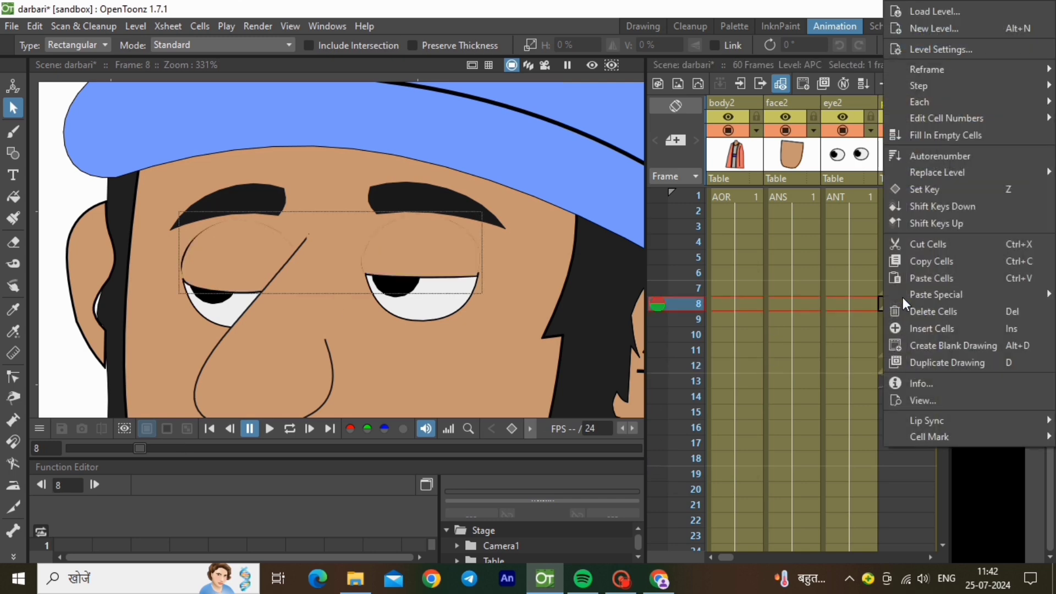
pyautogui.click(928, 263)
pyautogui.click(913, 365)
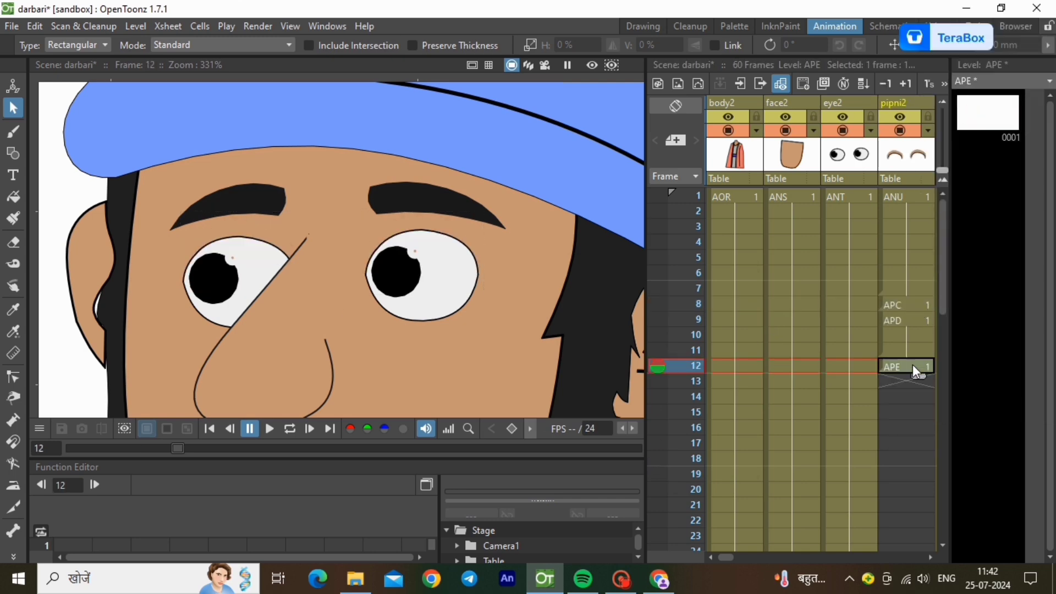
pyautogui.rightClick(912, 364)
pyautogui.click(924, 282)
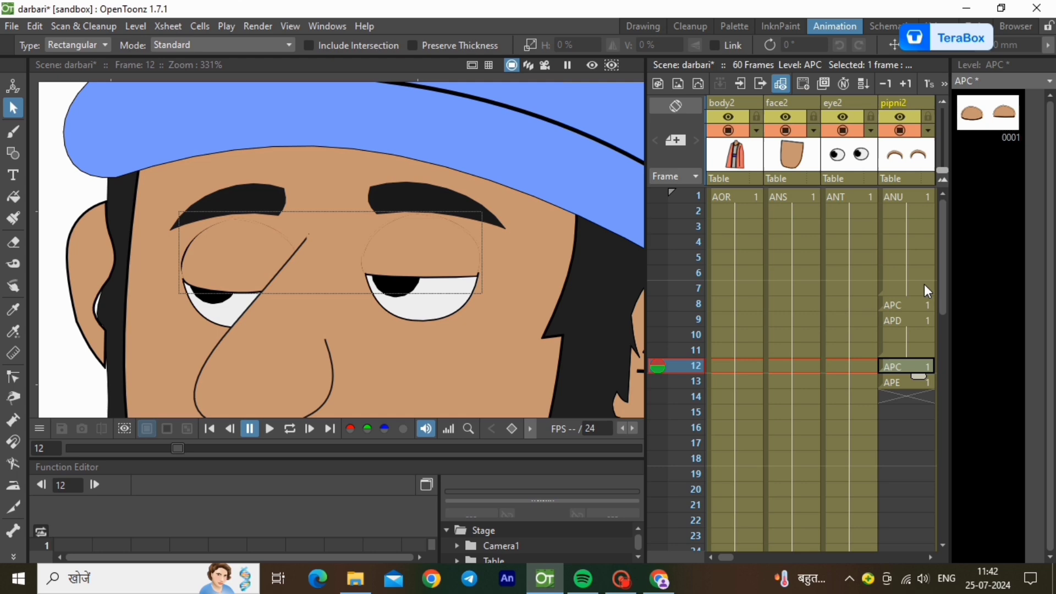
# Copy the open-eyelid cell from frame 4 of pipni2 to frame 13 and extend it through frame 26.
pyautogui.click(913, 235)
pyautogui.rightClick(912, 235)
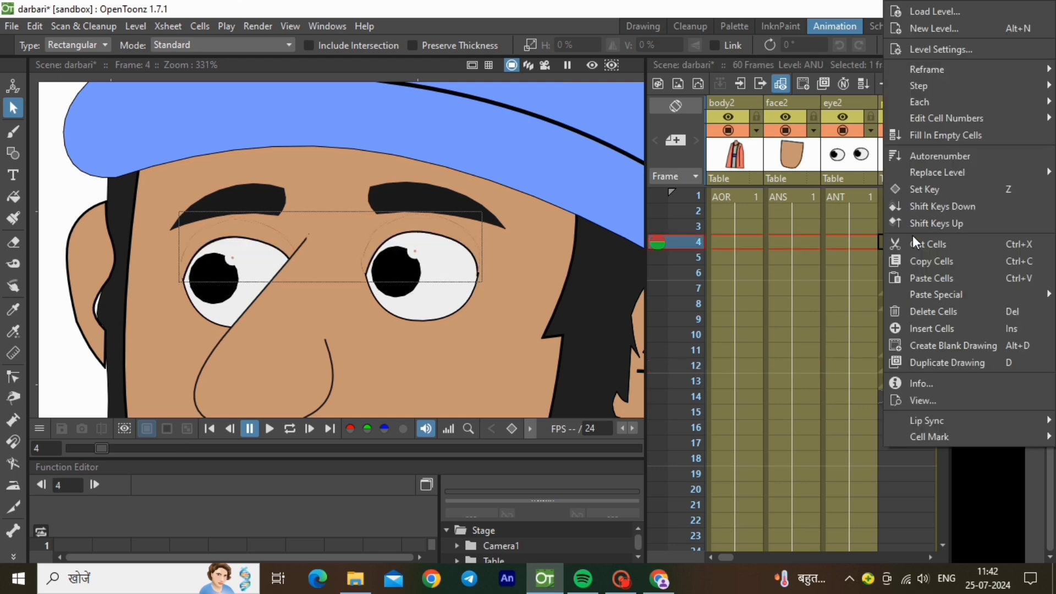
pyautogui.click(934, 260)
pyautogui.click(912, 383)
pyautogui.rightClick(912, 384)
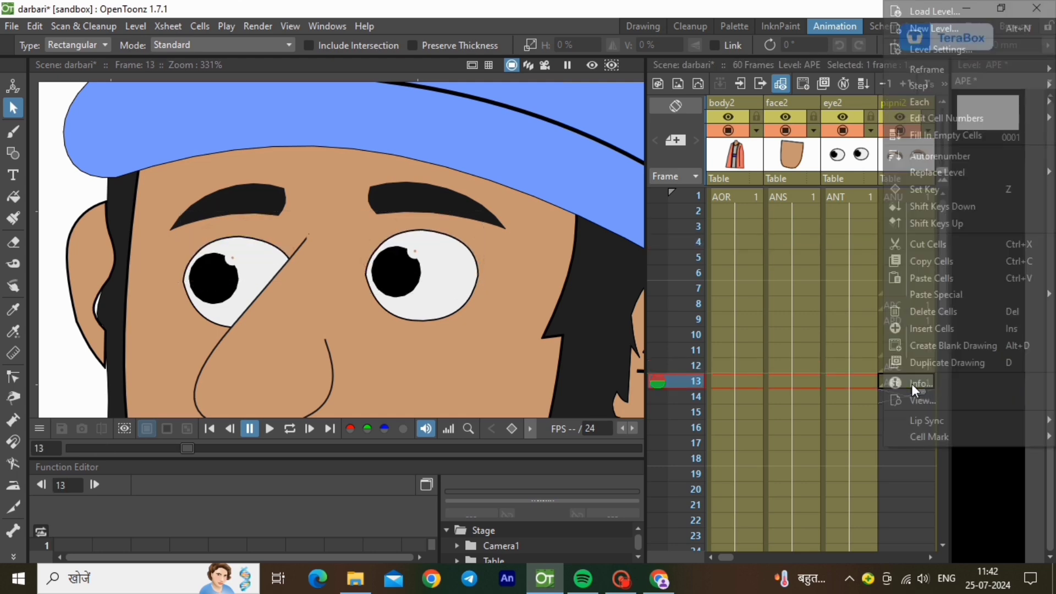
pyautogui.click(929, 281)
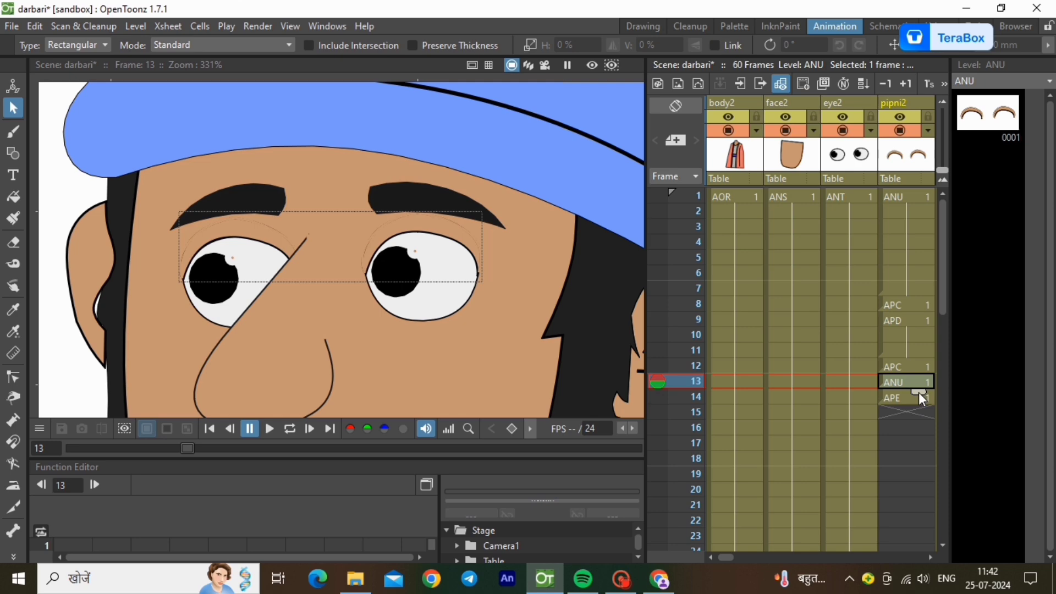
pyautogui.moveTo(919, 393); pyautogui.dragTo(929, 503)
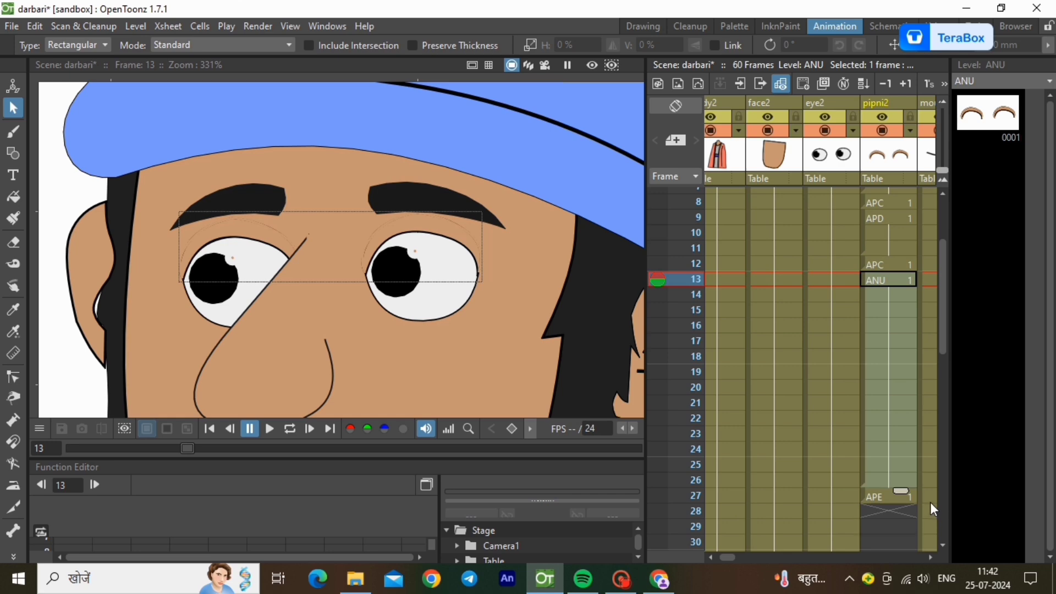
# Copy the blink cells in frames 8 to 26 of pipni2 and paste them starting at frame 27.
pyautogui.moveTo(902, 203); pyautogui.dragTo(902, 480)
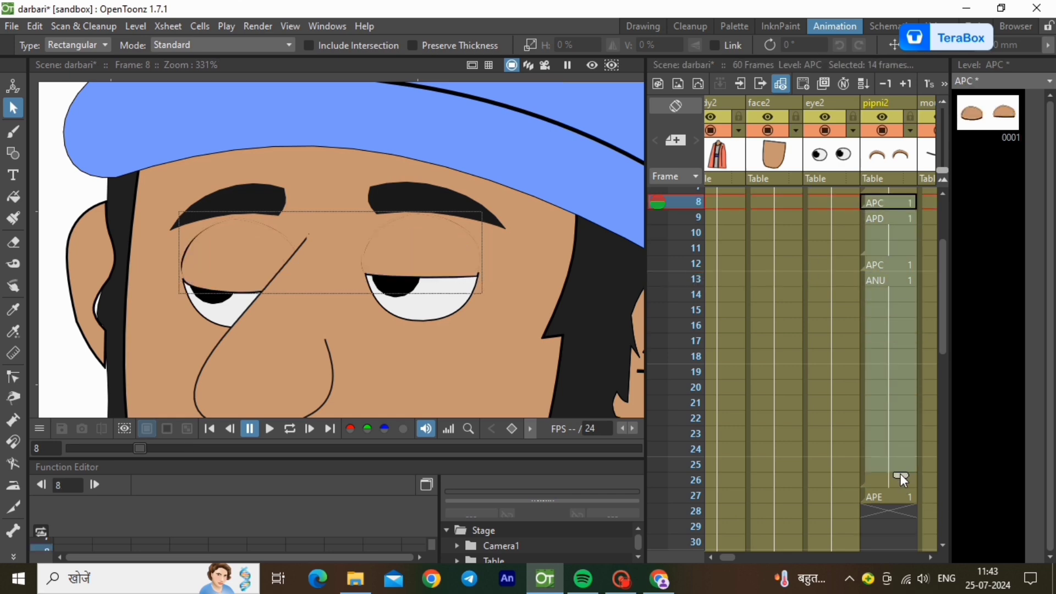
pyautogui.rightClick(900, 476)
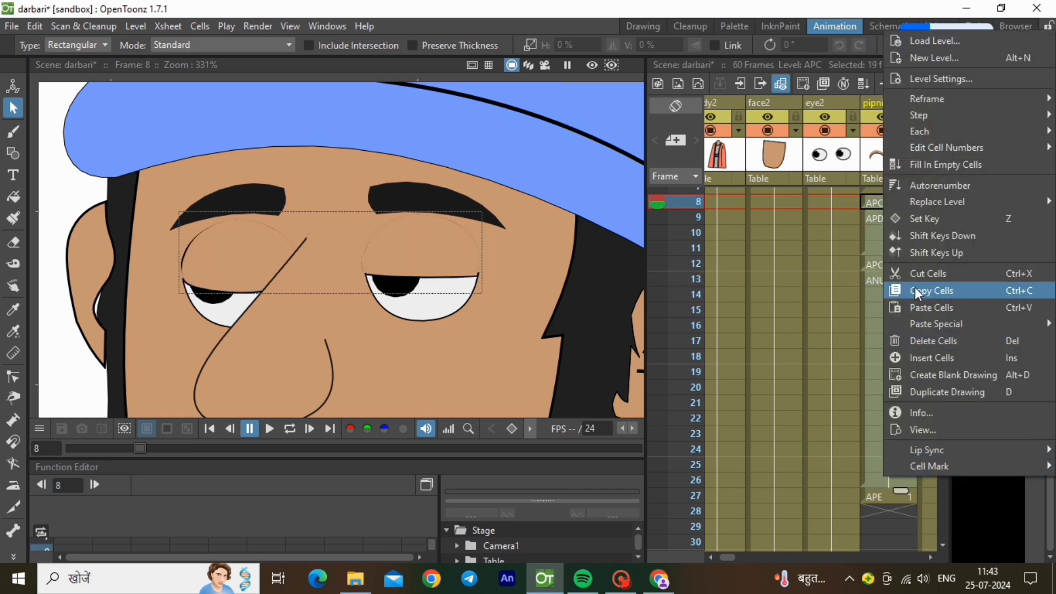
pyautogui.click(916, 288)
pyautogui.rightClick(882, 499)
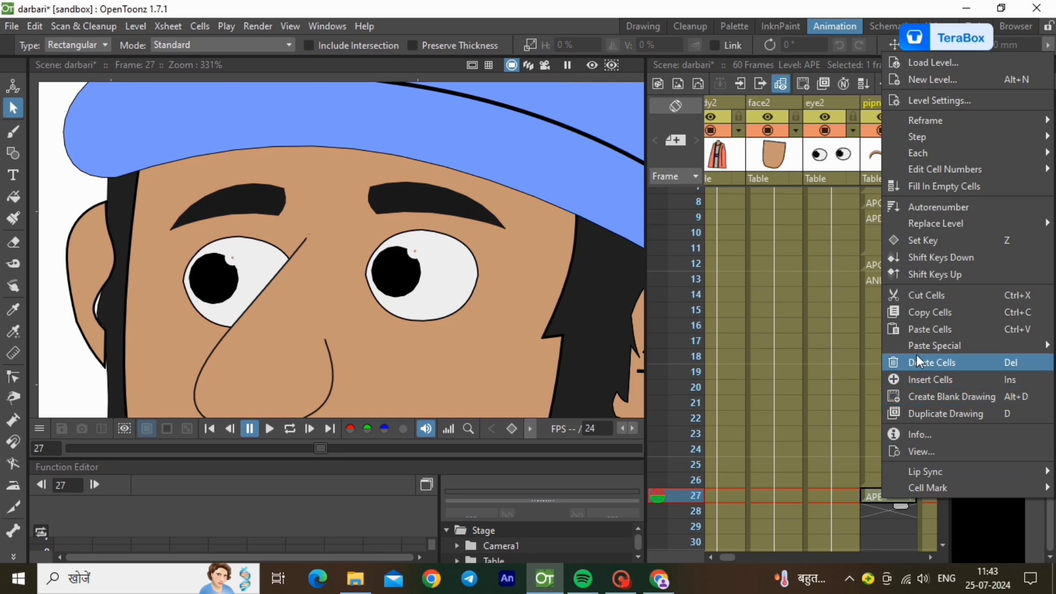
pyautogui.click(920, 330)
# Paste the same blink cycle again starting at frame 46 of the pipni2 column.
pyautogui.scroll(-5, 893, 394)
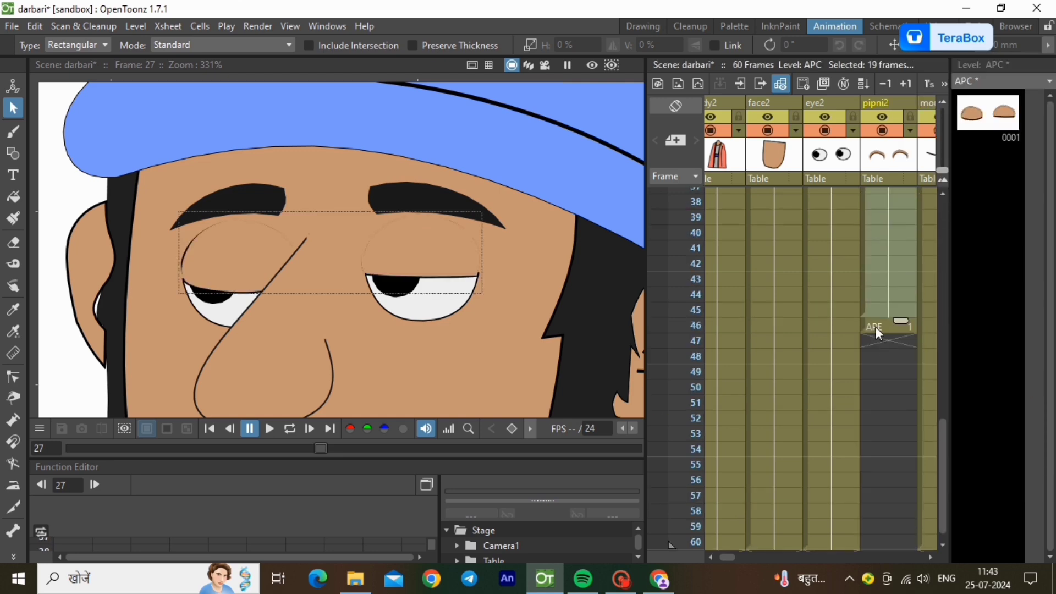
pyautogui.click(876, 326)
pyautogui.rightClick(875, 325)
pyautogui.click(935, 278)
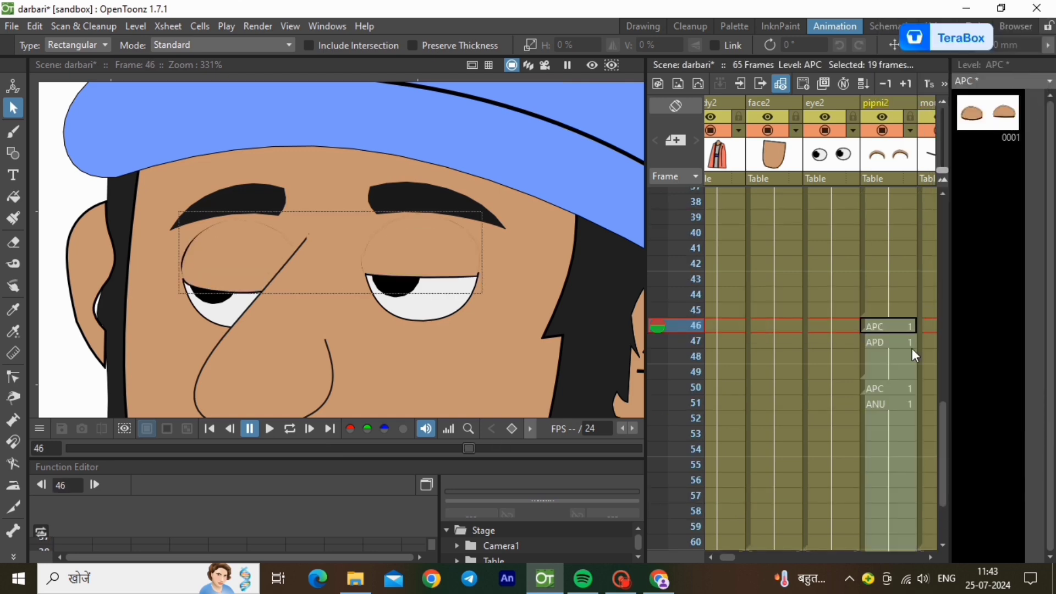
pyautogui.scroll(-3, 912, 348)
pyautogui.click(883, 336)
pyautogui.rightClick(883, 335)
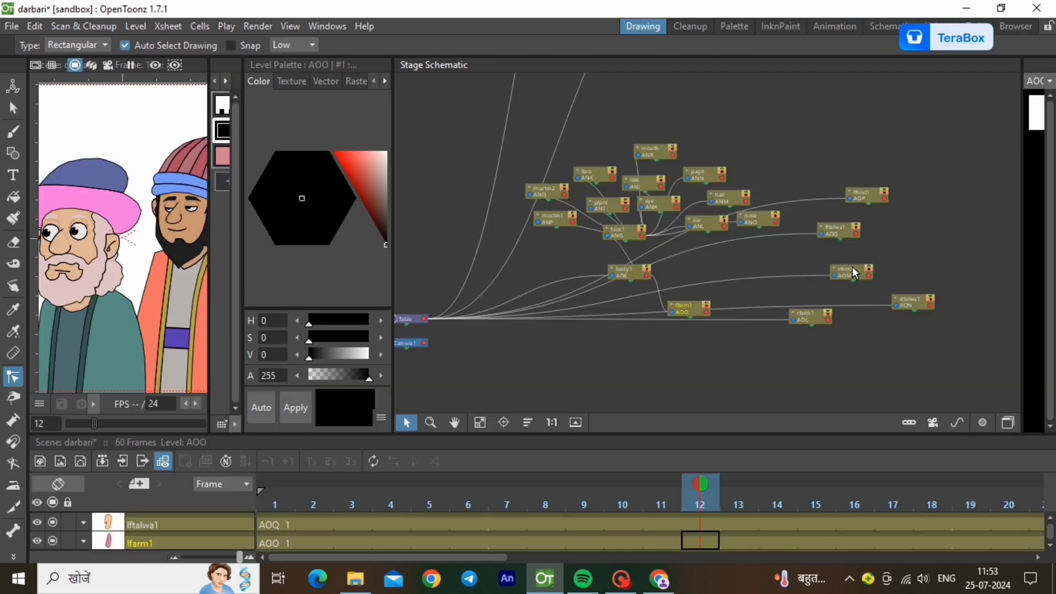
# Place the rthnd1 node below body1 in the stage schematic, and chain lfhnd1 under lfarm1 and lftalwa1 under lfhnd1.
pyautogui.moveTo(852, 267); pyautogui.dragTo(586, 308)
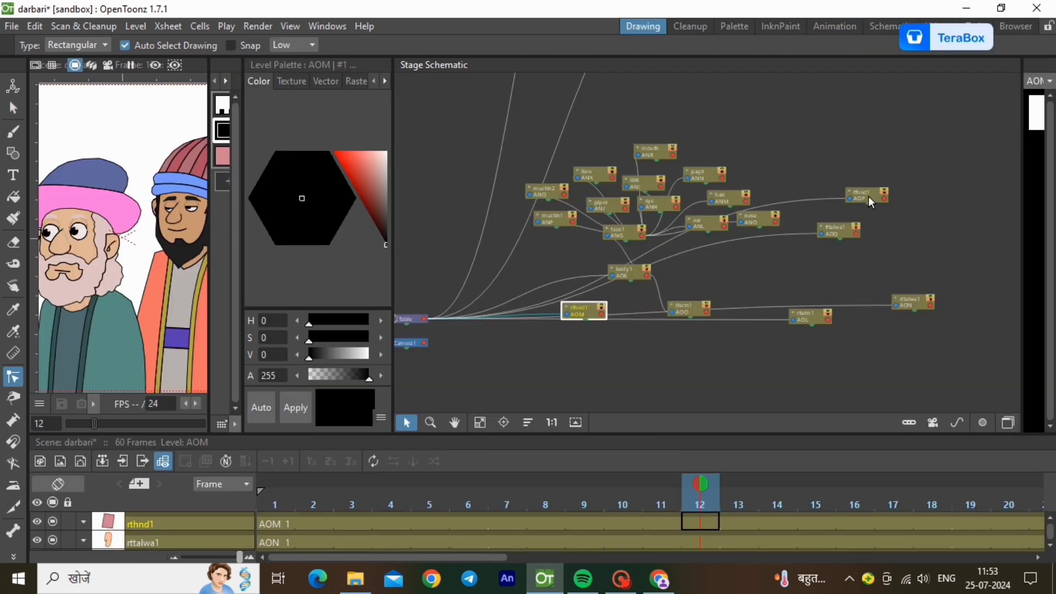
pyautogui.moveTo(869, 201); pyautogui.dragTo(704, 311)
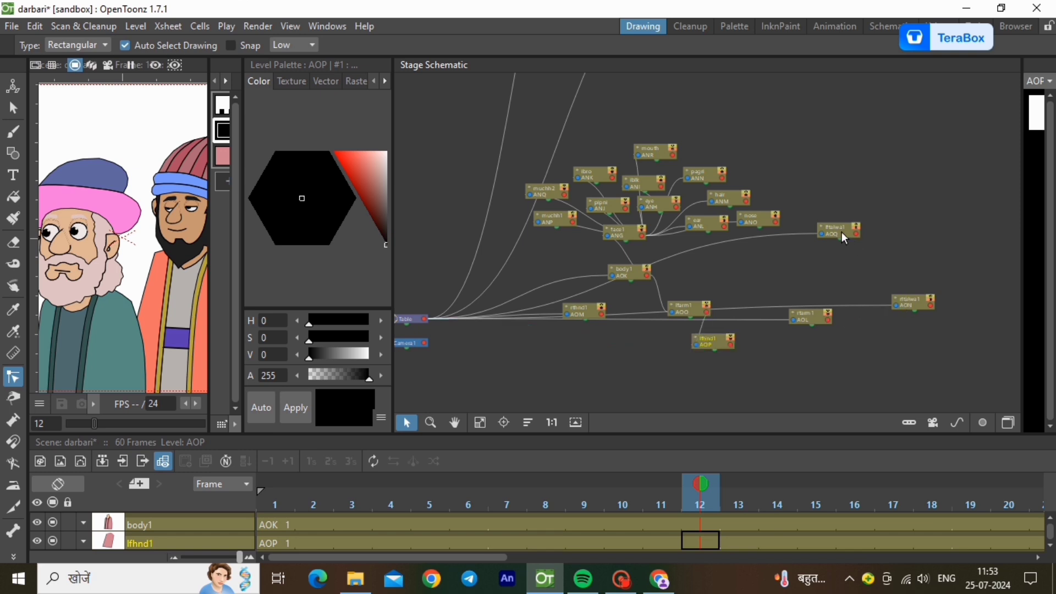
pyautogui.moveTo(842, 233); pyautogui.dragTo(729, 342)
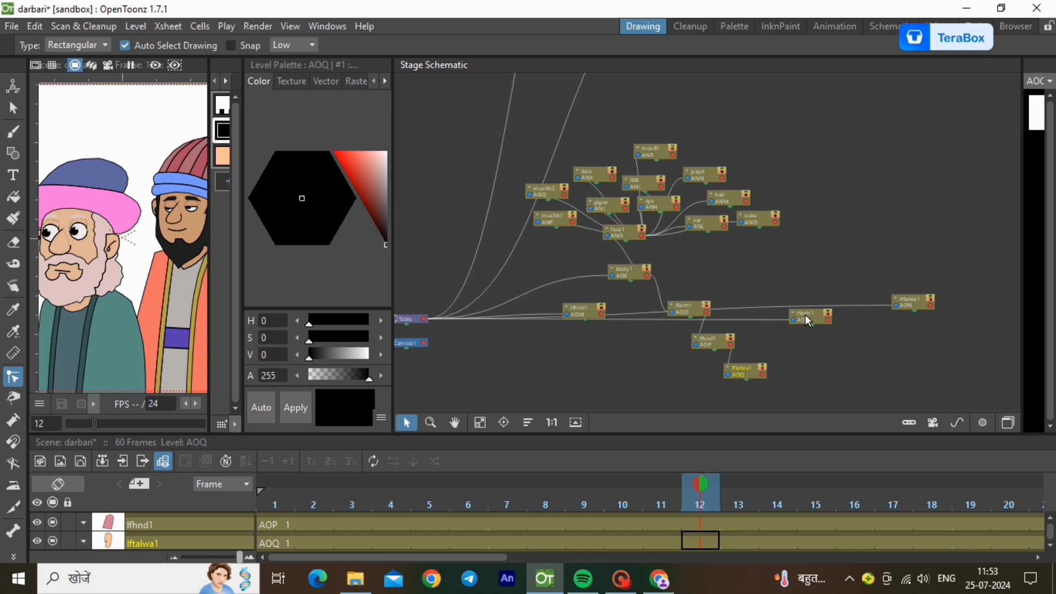
# Link rtarm1 to body1 and chain rthnd1 and rttalwa1 beneath it in the stage schematic.
pyautogui.moveTo(807, 319); pyautogui.dragTo(644, 276)
pyautogui.moveTo(572, 317); pyautogui.dragTo(536, 325)
pyautogui.click(653, 309)
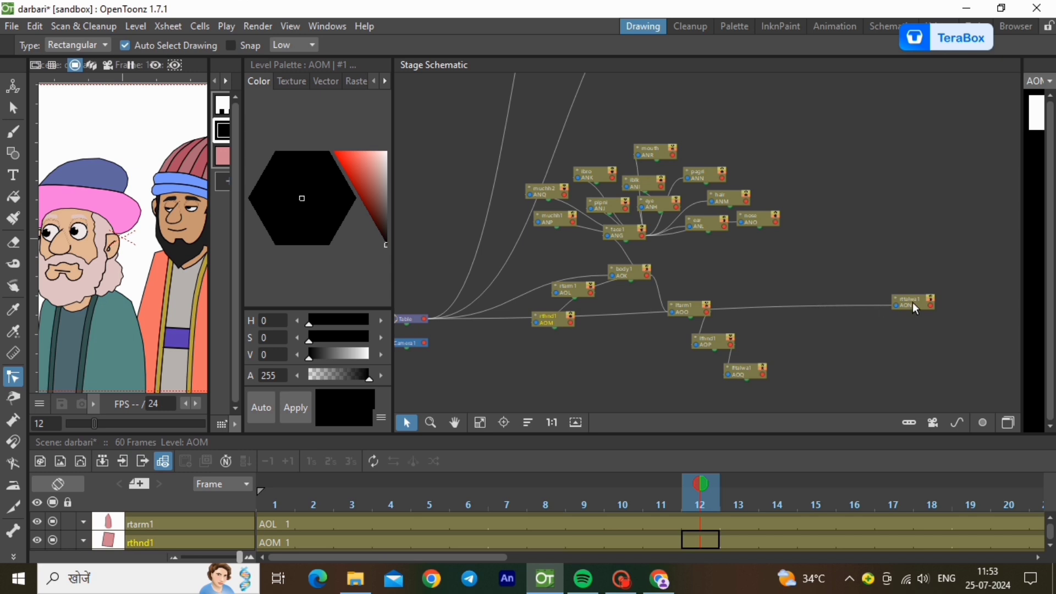
pyautogui.moveTo(913, 302); pyautogui.dragTo(518, 349)
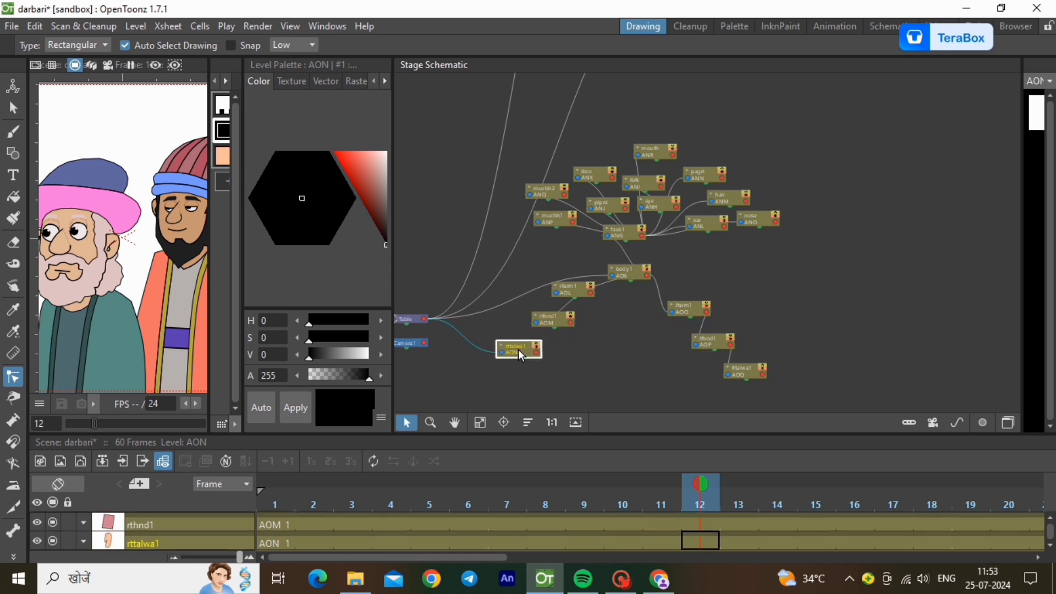
pyautogui.click(571, 323)
pyautogui.scroll(-5, 583, 327)
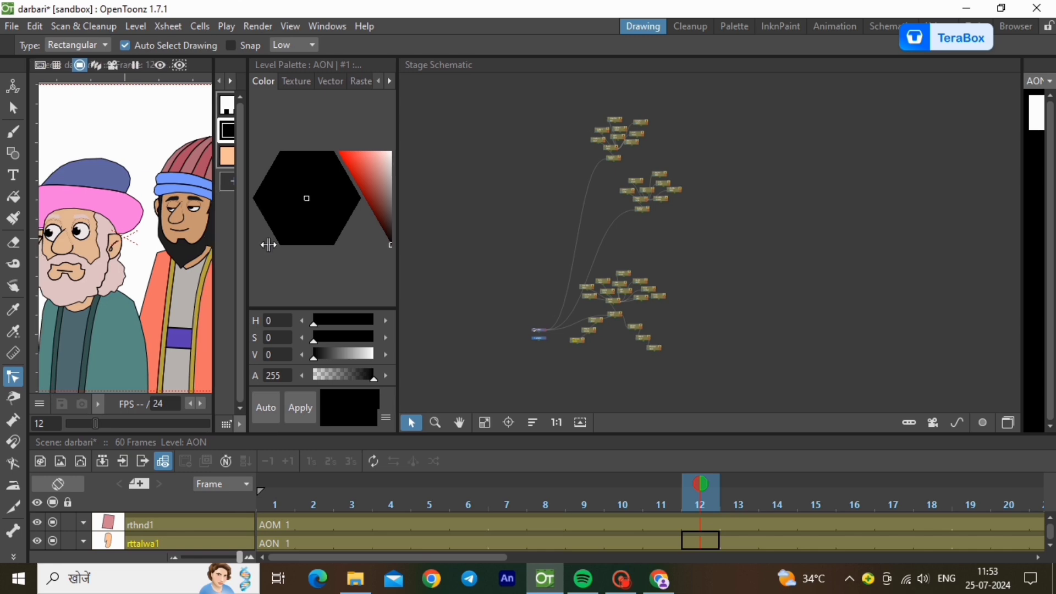
# Enlarge the viewer to show all three courtiers and play back the animation.
pyautogui.moveTo(239, 248); pyautogui.dragTo(697, 266)
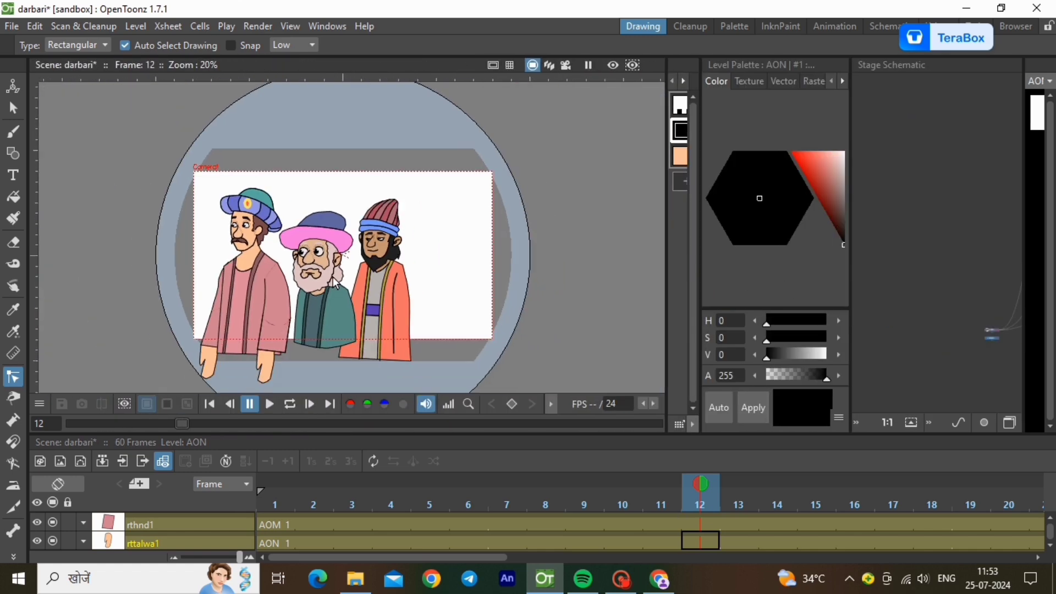
pyautogui.scroll(1, 323, 368)
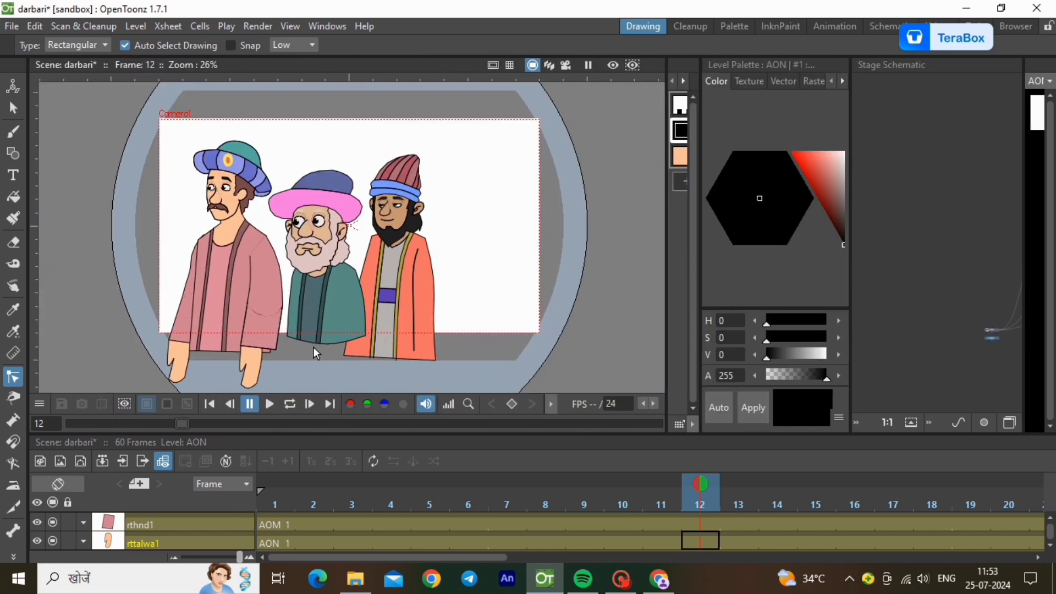
pyautogui.click(264, 404)
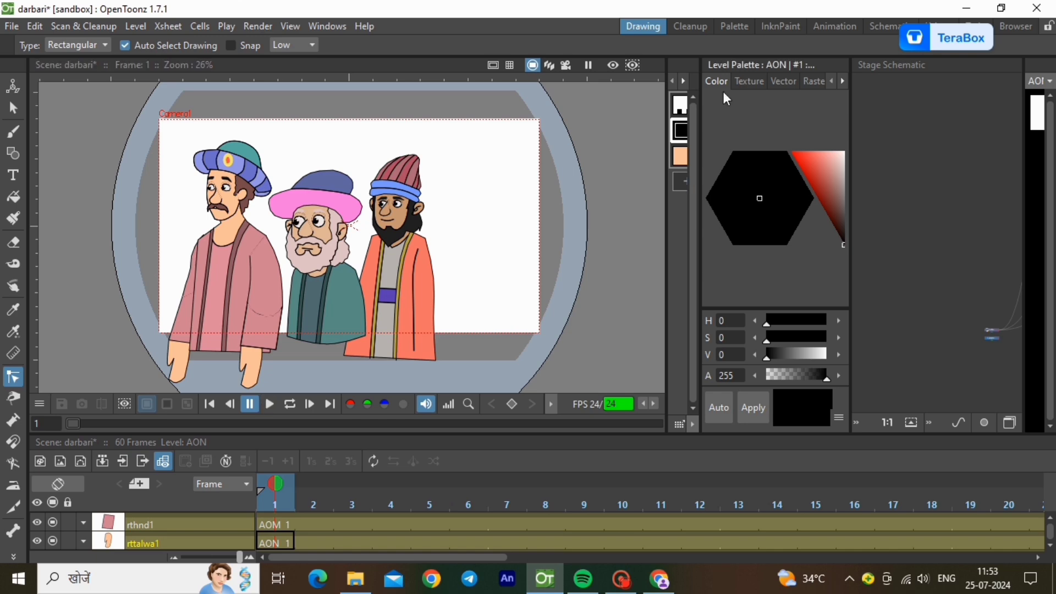
# Switch to the Animation workspace and set the Skeleton tool to Animate mode on the body2 column.
pyautogui.click(13, 85)
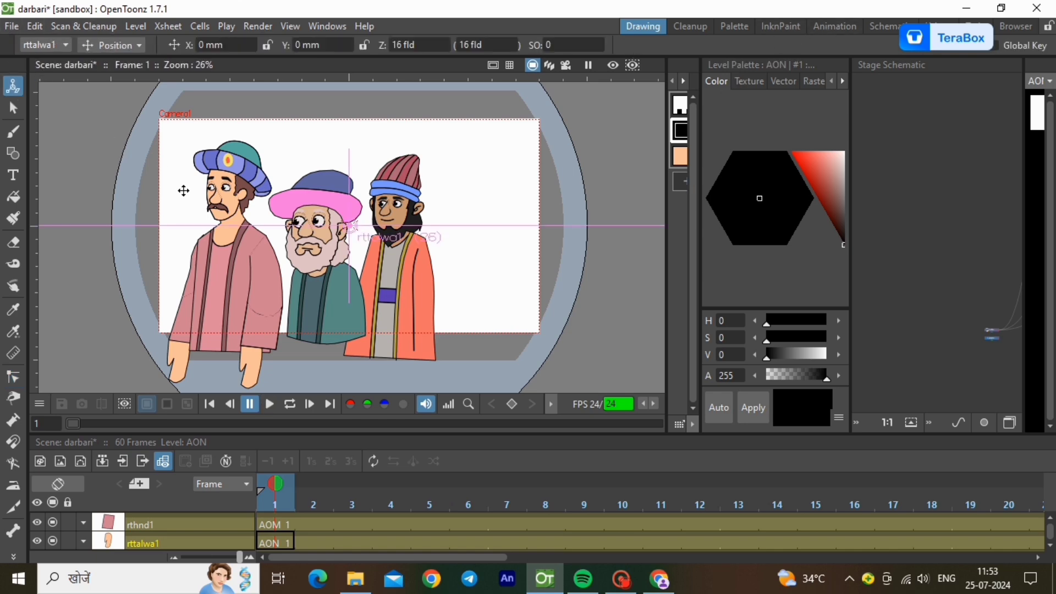
pyautogui.click(828, 27)
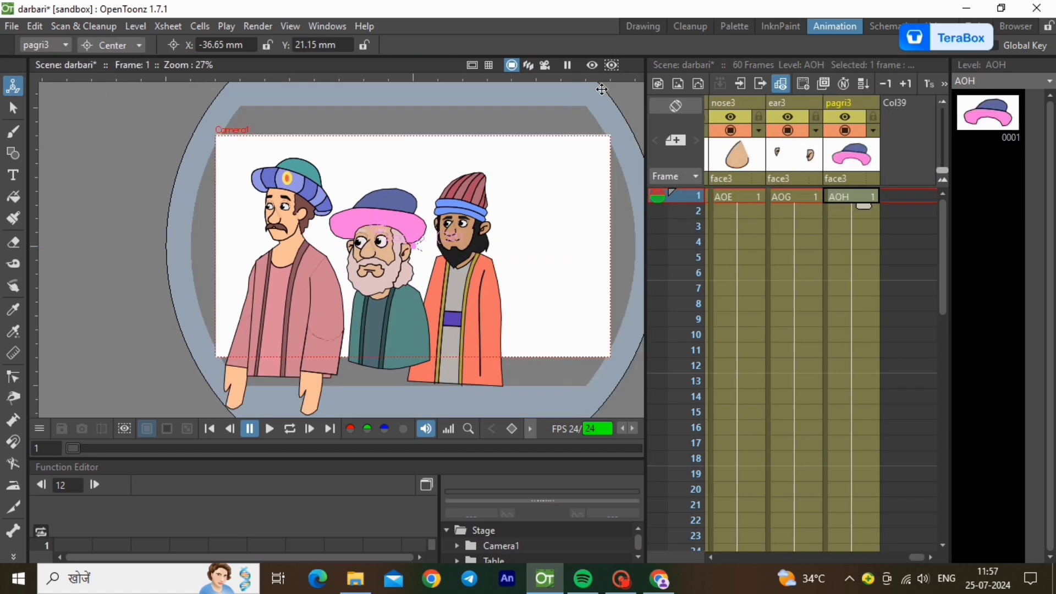
pyautogui.click(928, 502)
pyautogui.moveTo(917, 558); pyautogui.dragTo(715, 557)
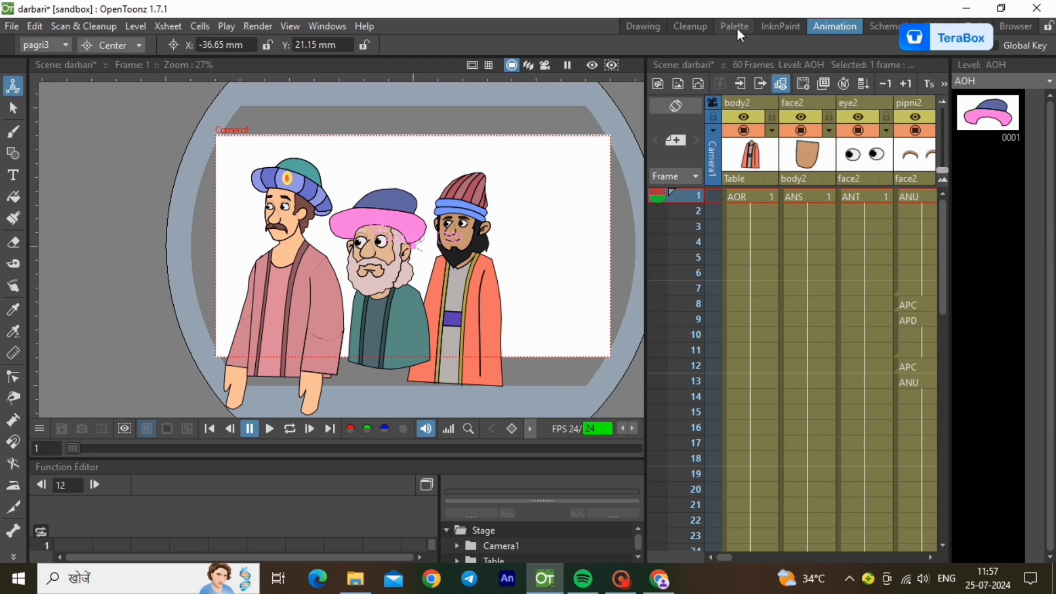
pyautogui.click(754, 196)
pyautogui.click(12, 531)
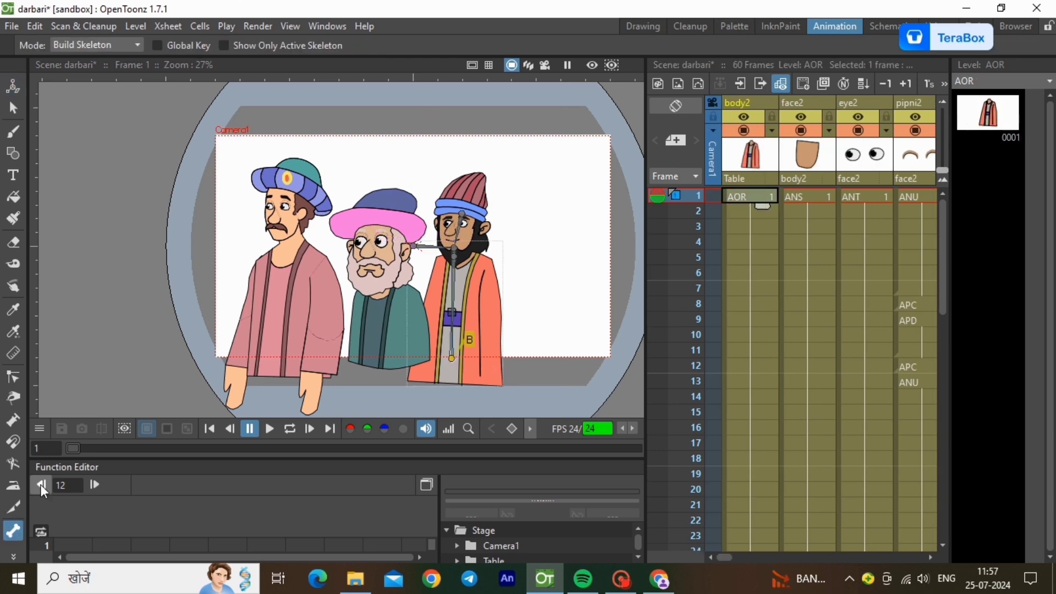
pyautogui.click(95, 44)
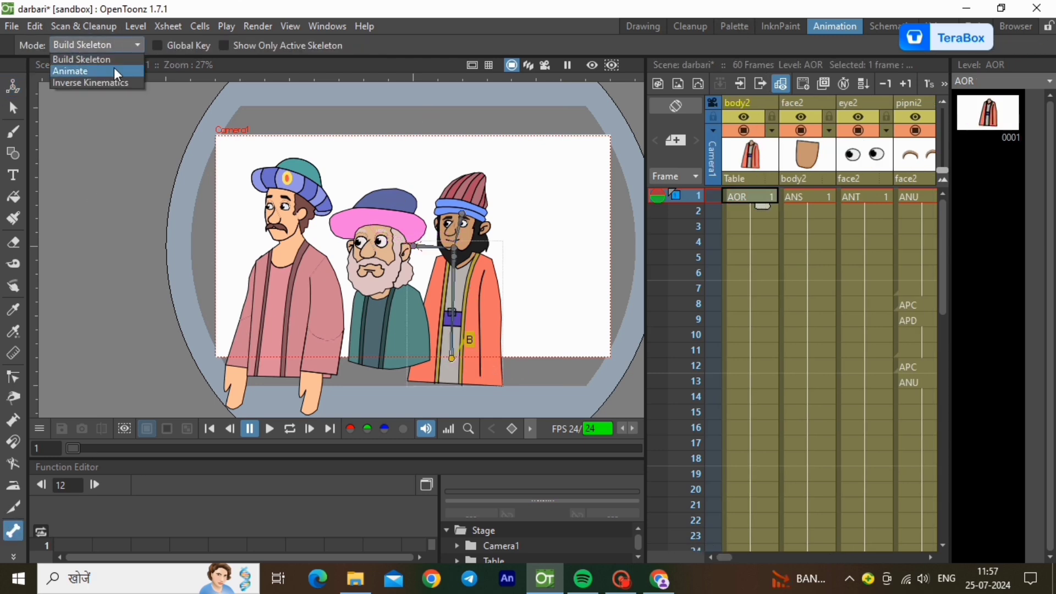
pyautogui.click(113, 71)
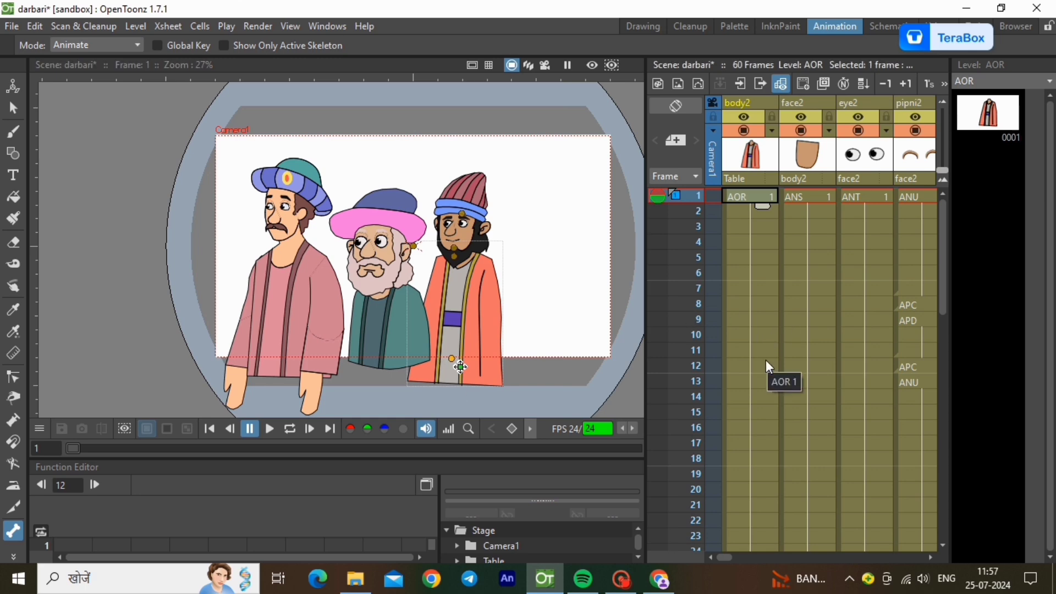
# Set a key for body2 at frame 10 and rotate the body slightly clockwise at frame 20.
pyautogui.rightClick(766, 335)
pyautogui.click(792, 187)
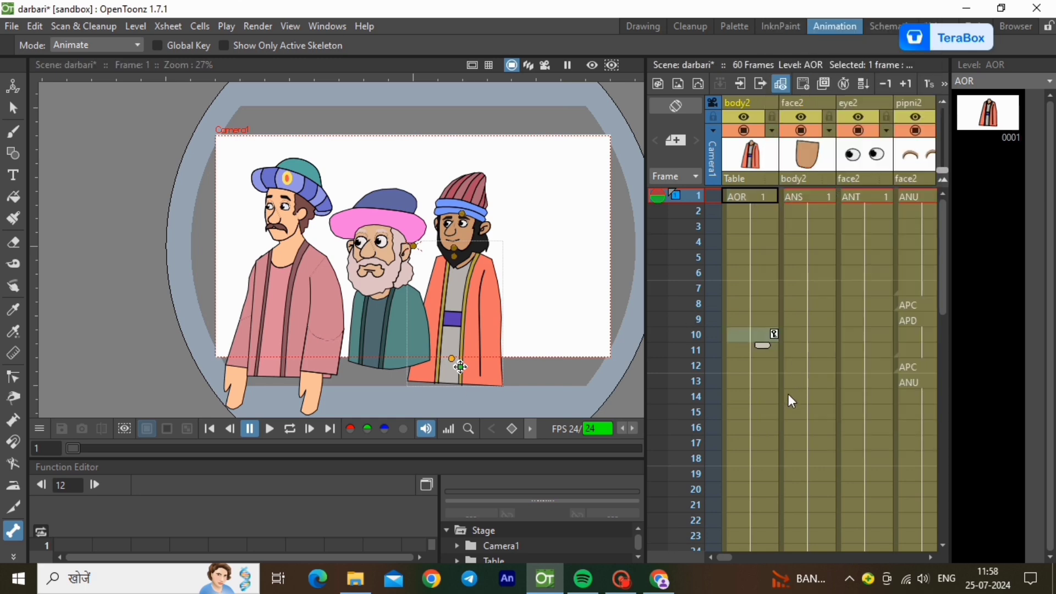
pyautogui.click(765, 488)
pyautogui.moveTo(462, 310); pyautogui.dragTo(467, 310)
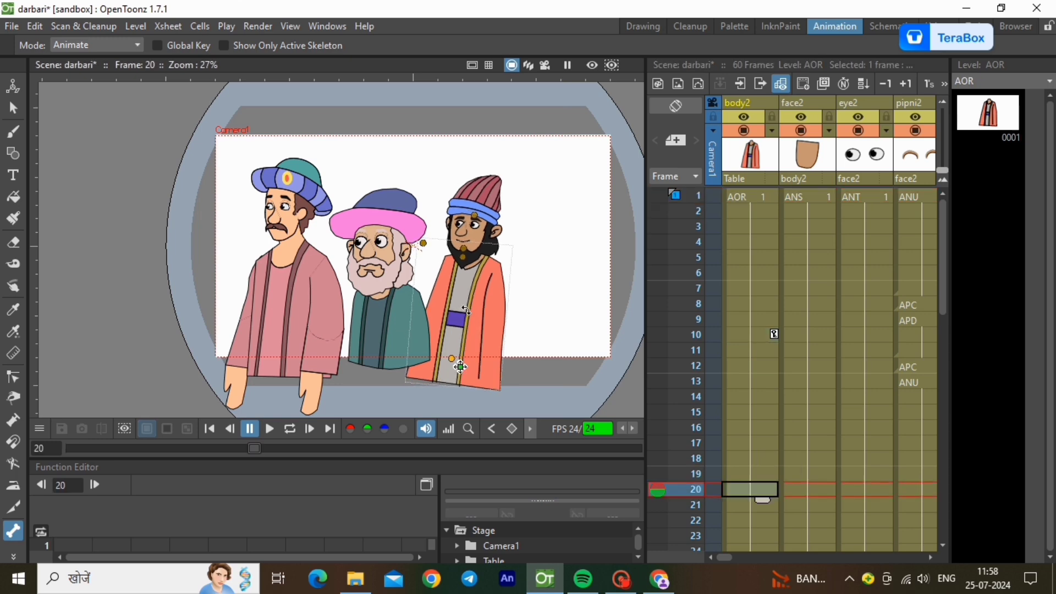
# Set a key for face2 at frame 10 and tilt the head clockwise at frame 17.
pyautogui.click(810, 333)
pyautogui.rightClick(811, 333)
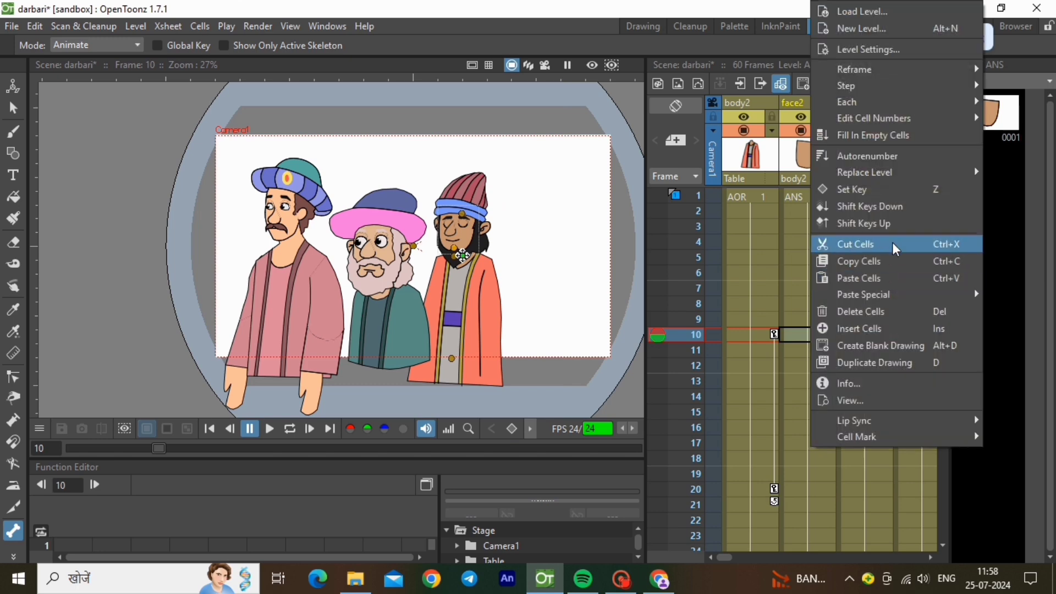
pyautogui.click(881, 190)
pyautogui.click(825, 444)
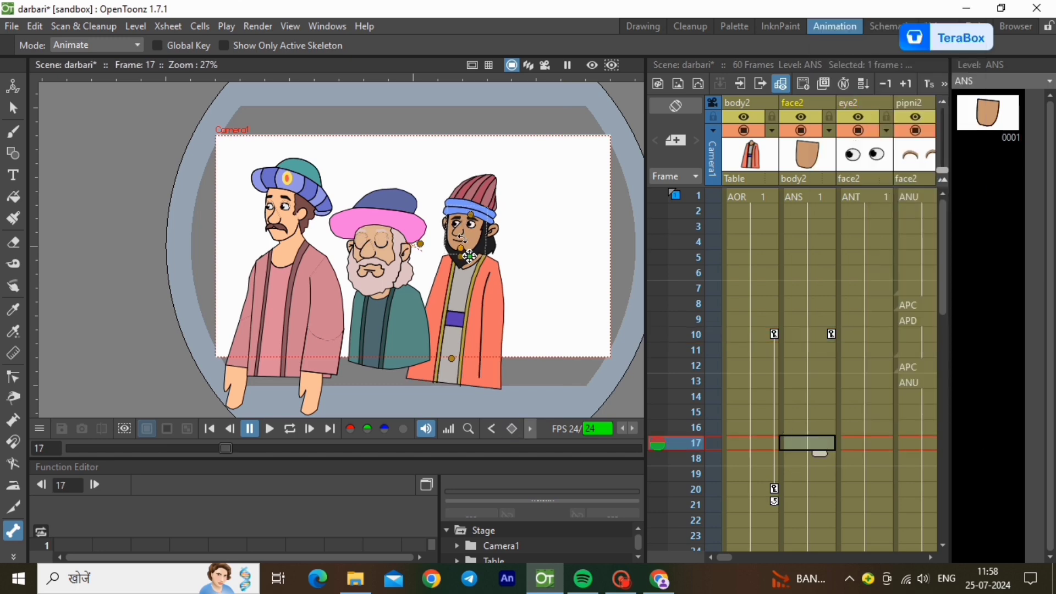
pyautogui.scroll(10, 471, 238)
pyautogui.moveTo(470, 239); pyautogui.dragTo(480, 244)
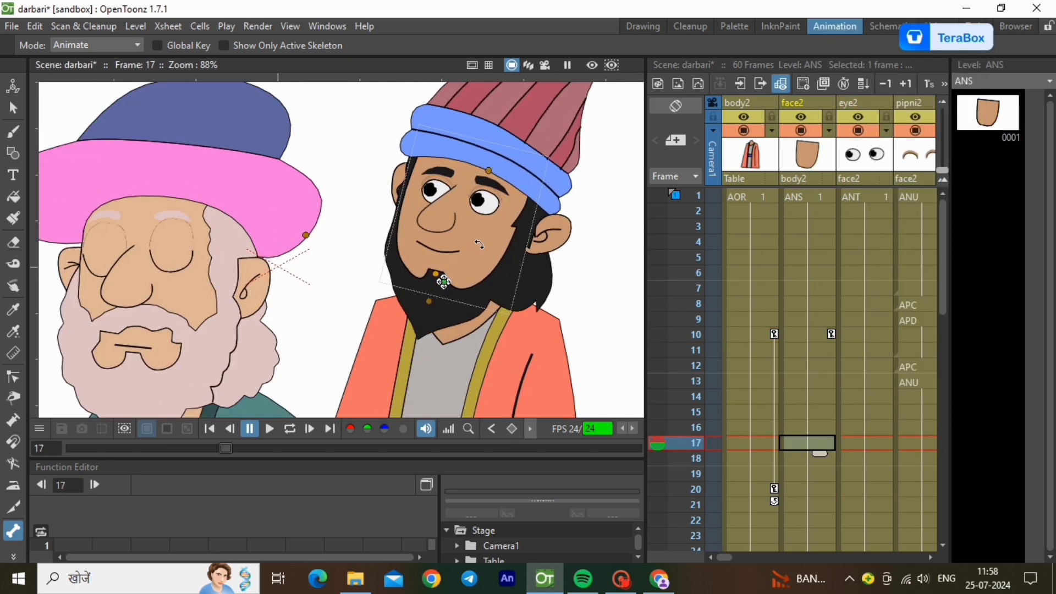
# Delete the mouth cell at frame 17 and create a new Toonz vector level in its place.
pyautogui.scroll(-4, 480, 244)
pyautogui.click(930, 558)
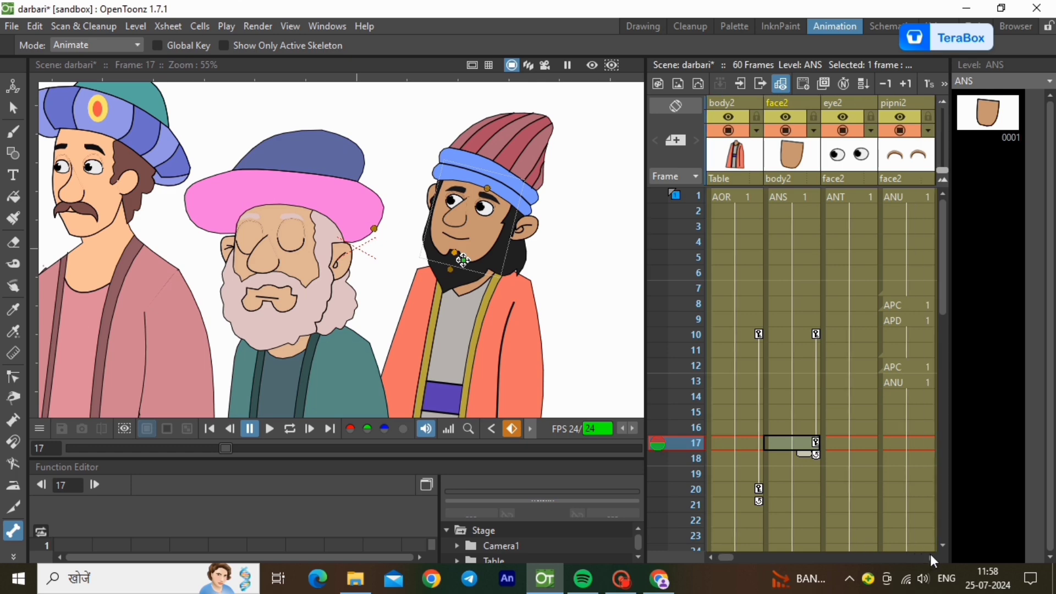
pyautogui.click(931, 558)
pyautogui.click(844, 444)
pyautogui.rightClick(845, 445)
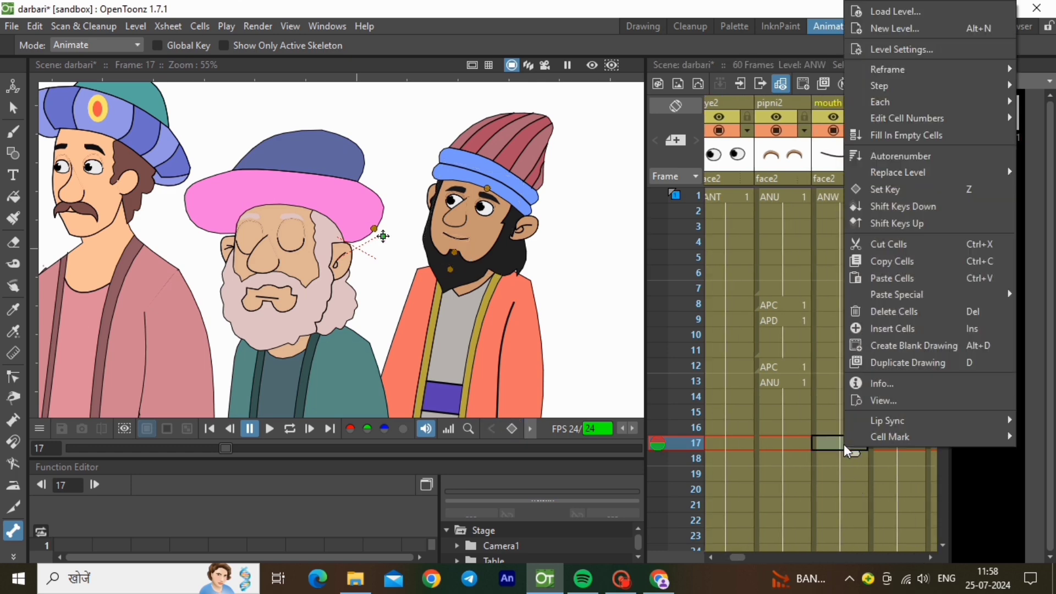
pyautogui.click(896, 311)
pyautogui.click(136, 26)
pyautogui.moveTo(156, 43)
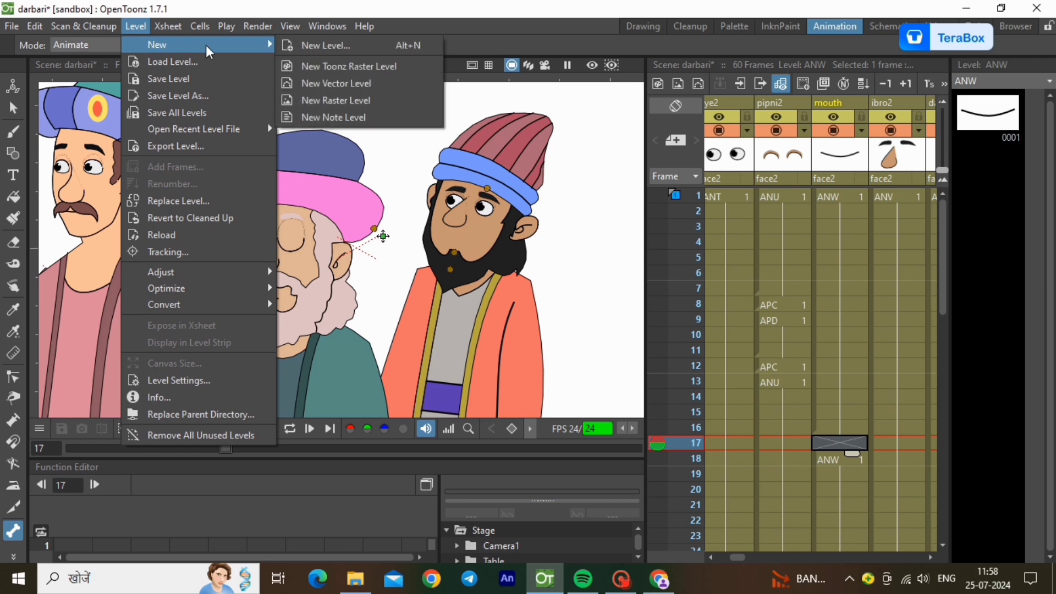
pyautogui.click(330, 83)
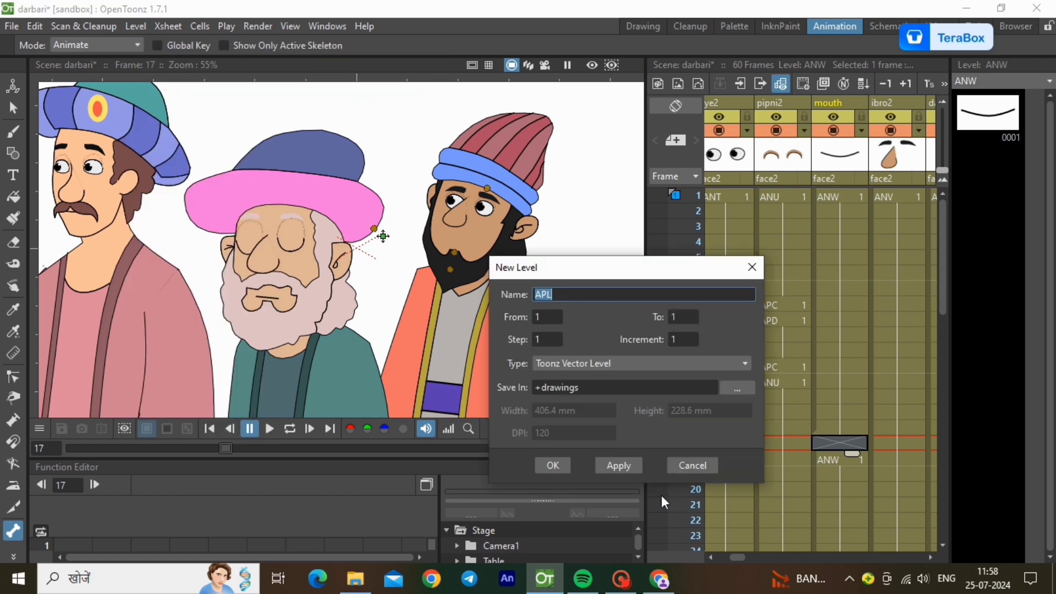
pyautogui.click(553, 466)
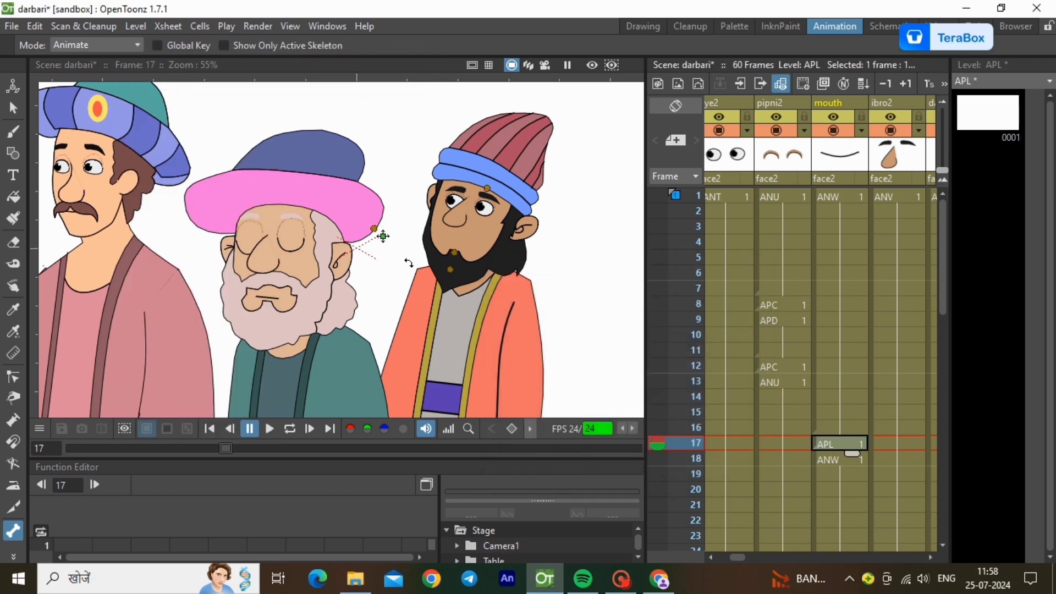
# Draw a small circle of size 1 below the black-bearded courtier's nose as his open mouth.
pyautogui.press('g')
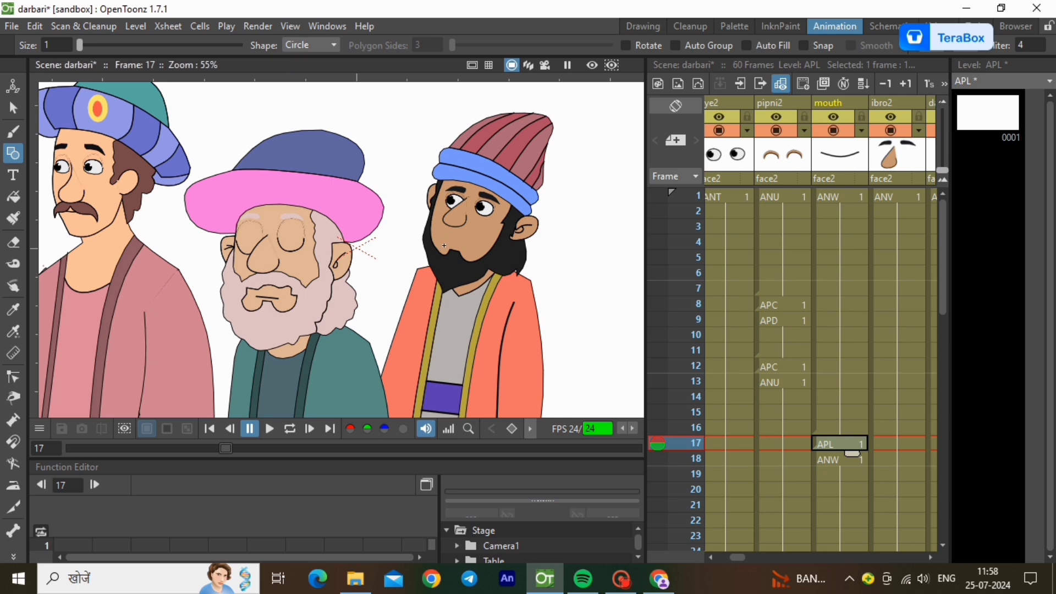
pyautogui.scroll(3, 444, 246)
pyautogui.moveTo(457, 234); pyautogui.dragTo(460, 237)
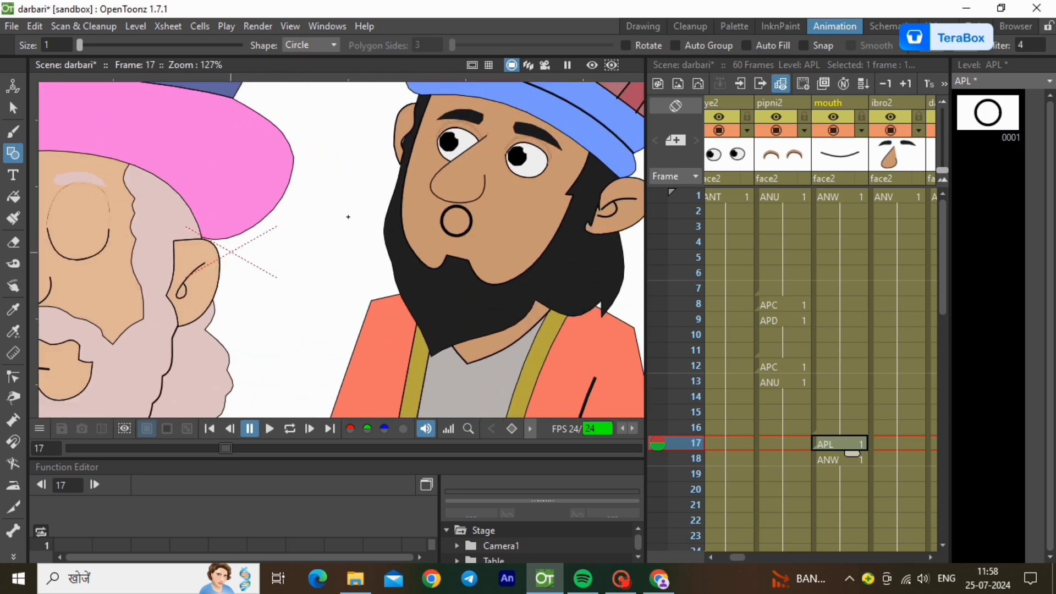
# Select the circular mouth shape and reduce its outline thickness.
pyautogui.click(12, 108)
pyautogui.moveTo(412, 190); pyautogui.dragTo(521, 264)
pyautogui.click(454, 249)
pyautogui.press('Delete')
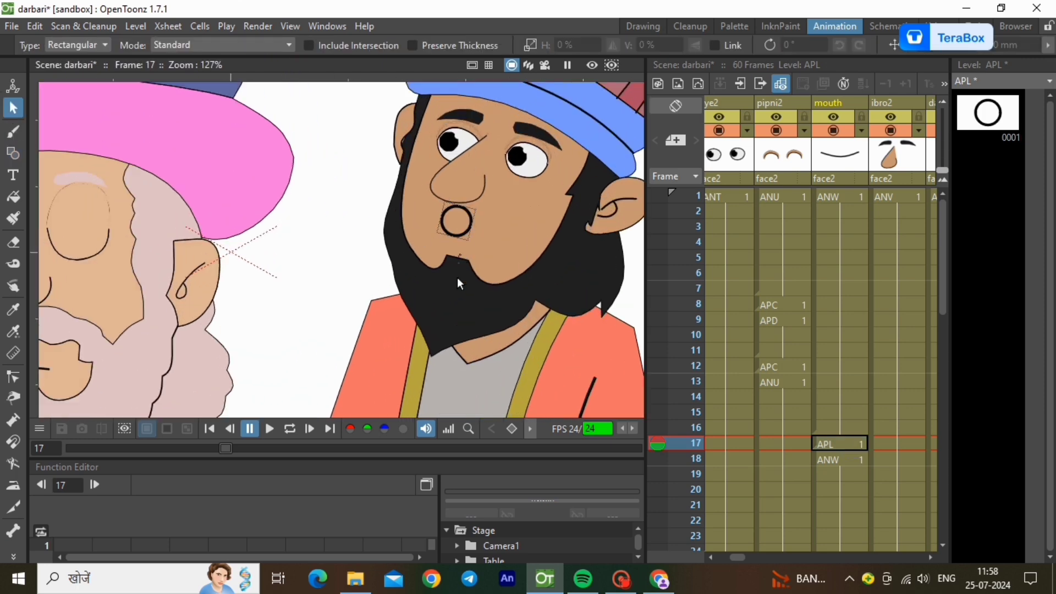
pyautogui.click(460, 221)
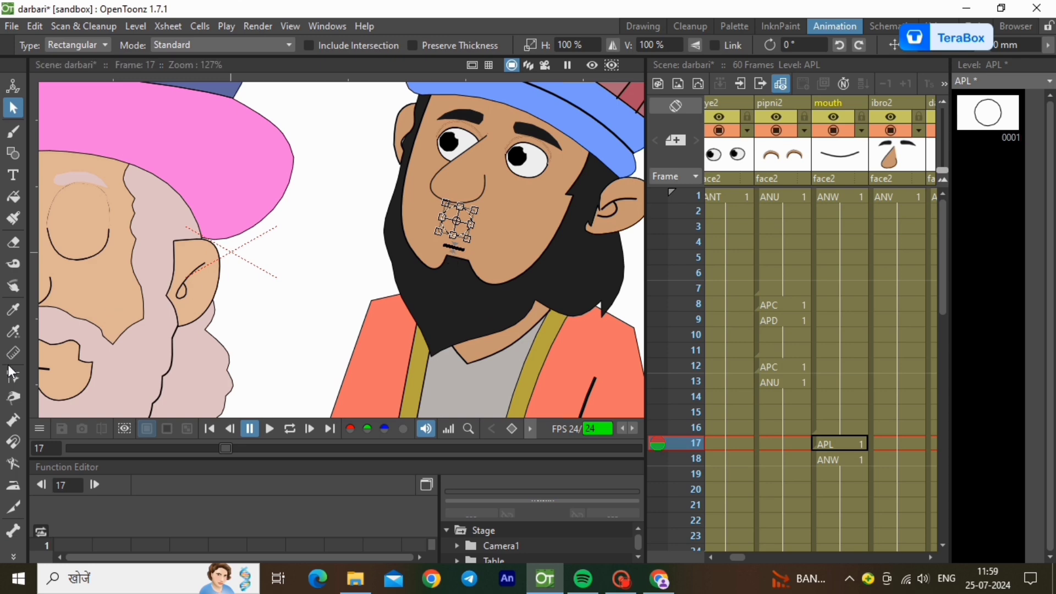
pyautogui.press('c')
# Stretch the mouth circle downward into an oval, scaling it to about 138.51% vertically.
pyautogui.click(8, 110)
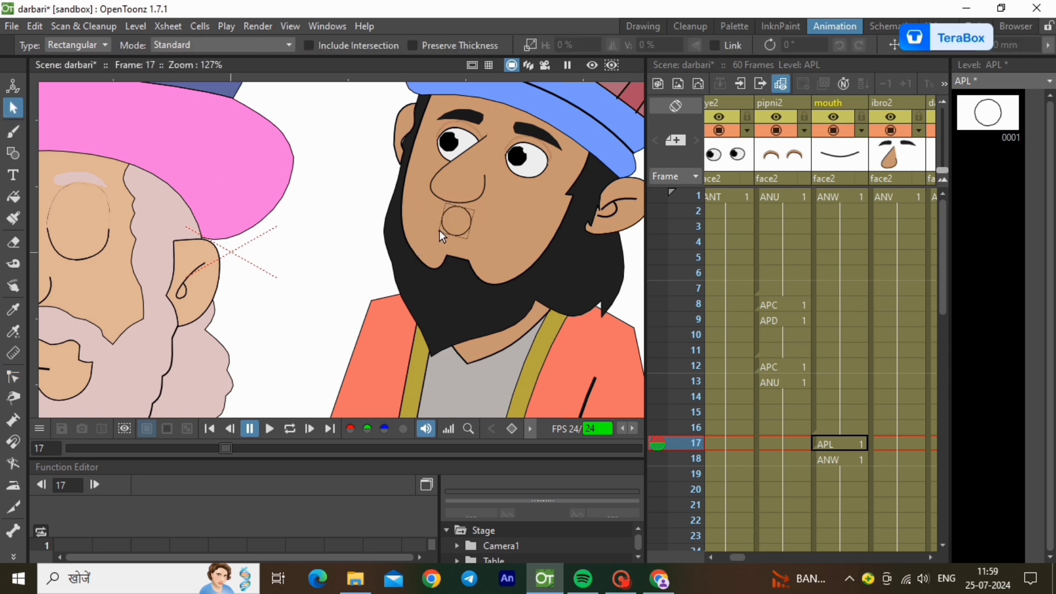
pyautogui.click(453, 236)
pyautogui.scroll(3, 457, 187)
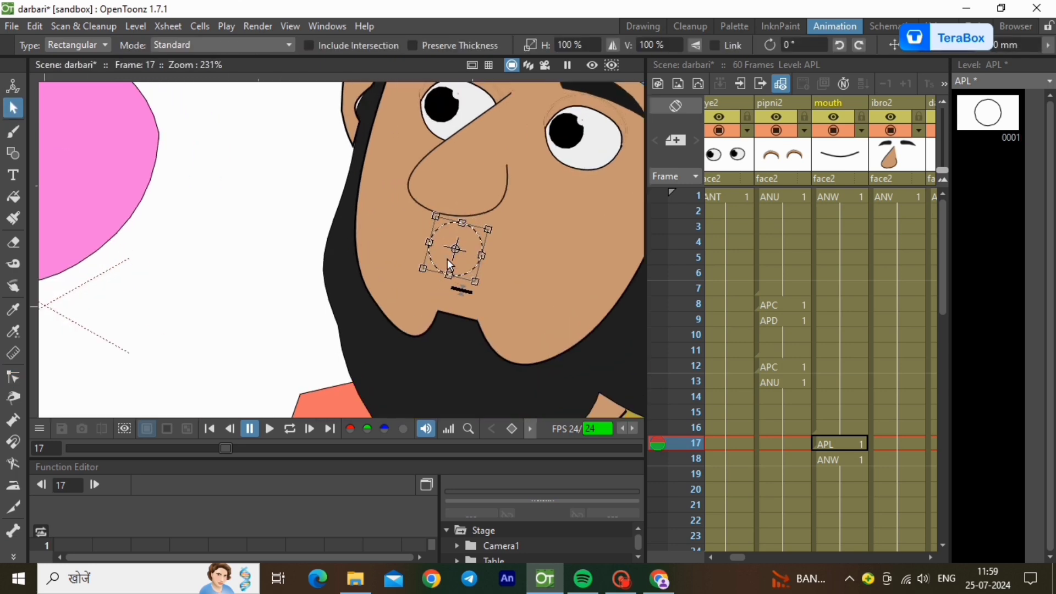
pyautogui.moveTo(448, 274); pyautogui.dragTo(445, 296)
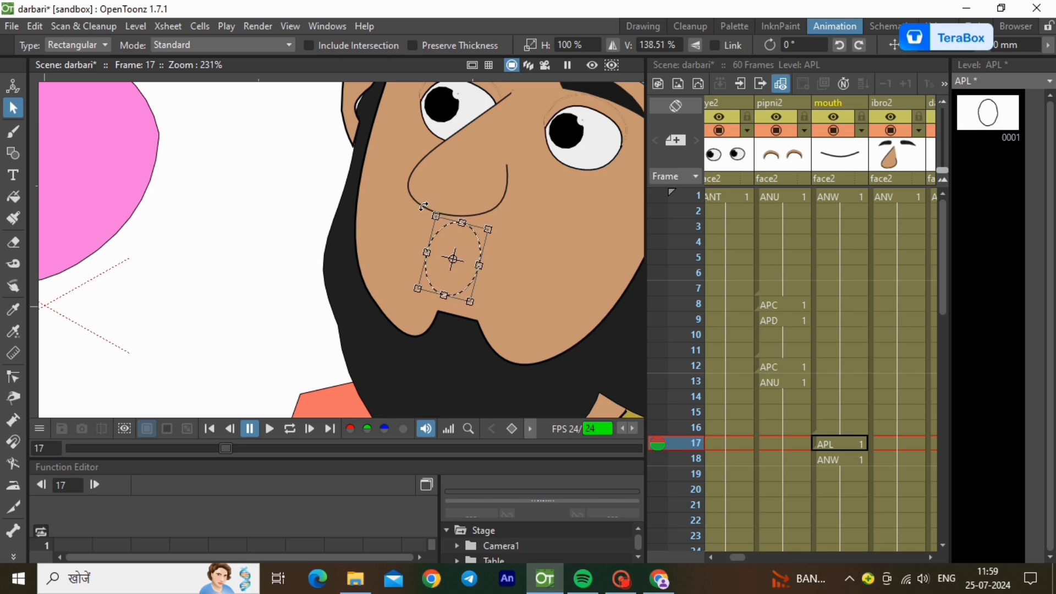
pyautogui.scroll(-3, 424, 207)
pyautogui.scroll(2, 417, 207)
pyautogui.scroll(-1, 404, 210)
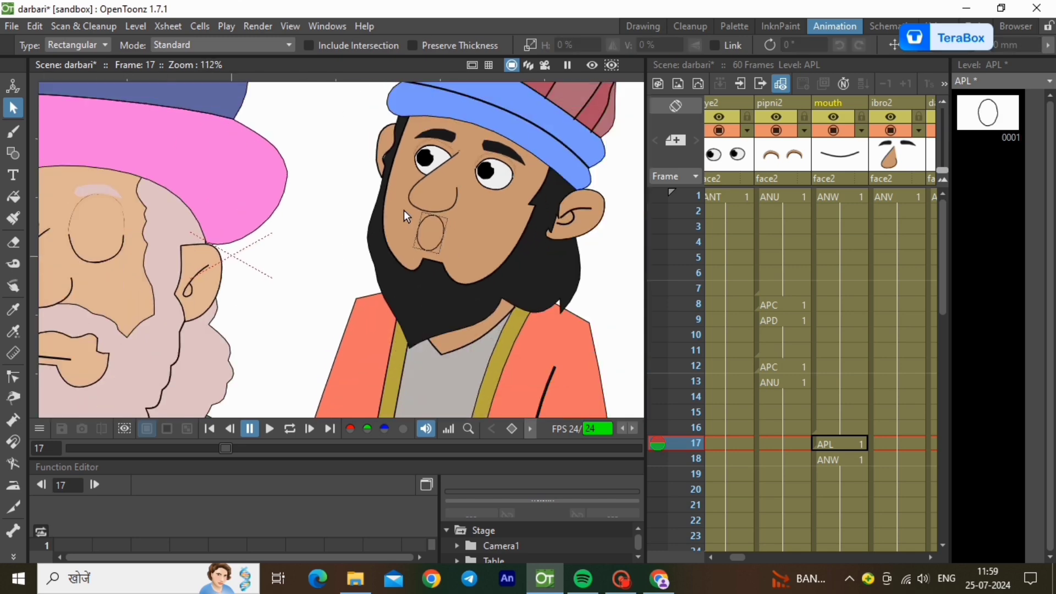
# Add a dark red style with H 0, S 60 and V 54 to the open-mouth level's palette.
pyautogui.click(638, 27)
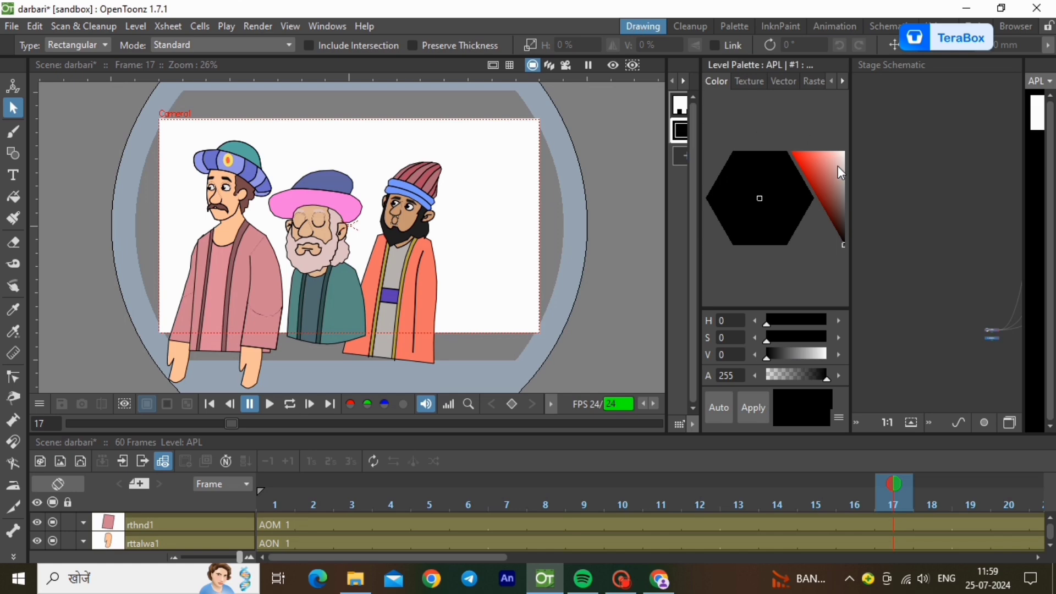
pyautogui.click(681, 157)
pyautogui.click(824, 181)
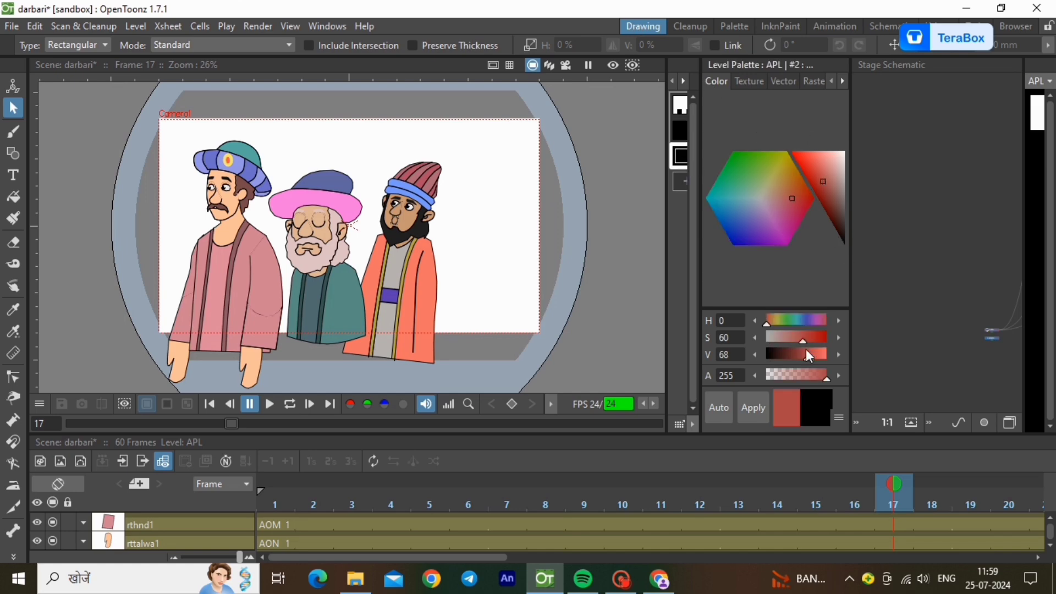
pyautogui.moveTo(810, 356); pyautogui.dragTo(800, 356)
pyautogui.click(762, 410)
# Fill the black-bearded courtier's open-mouth oval with the dark red style using a rectangular area fill.
pyautogui.scroll(4, 399, 225)
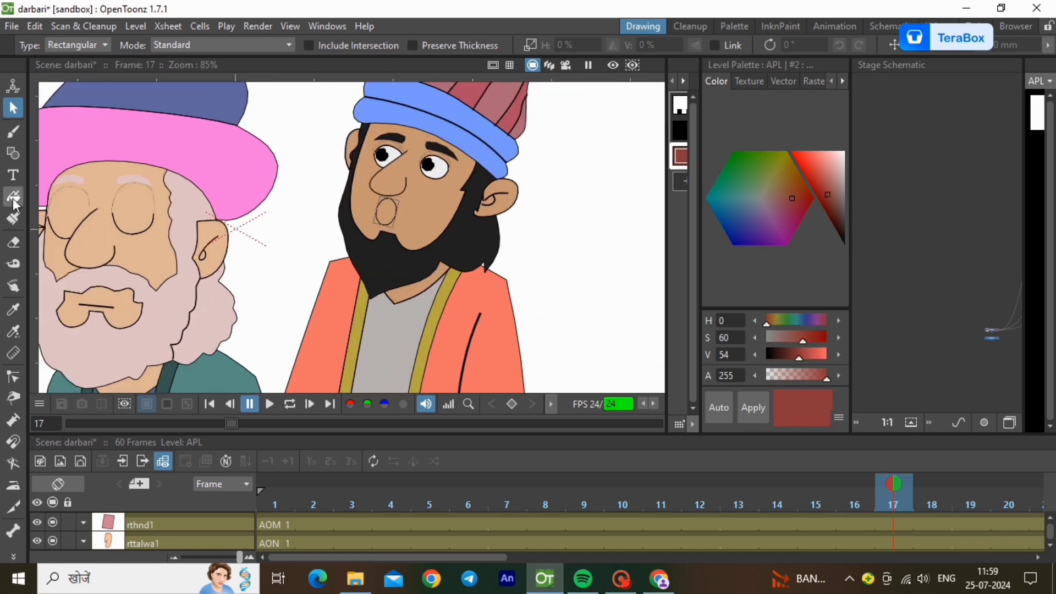
pyautogui.click(14, 198)
pyautogui.moveTo(309, 167); pyautogui.dragTo(428, 263)
pyautogui.scroll(-3, 509, 168)
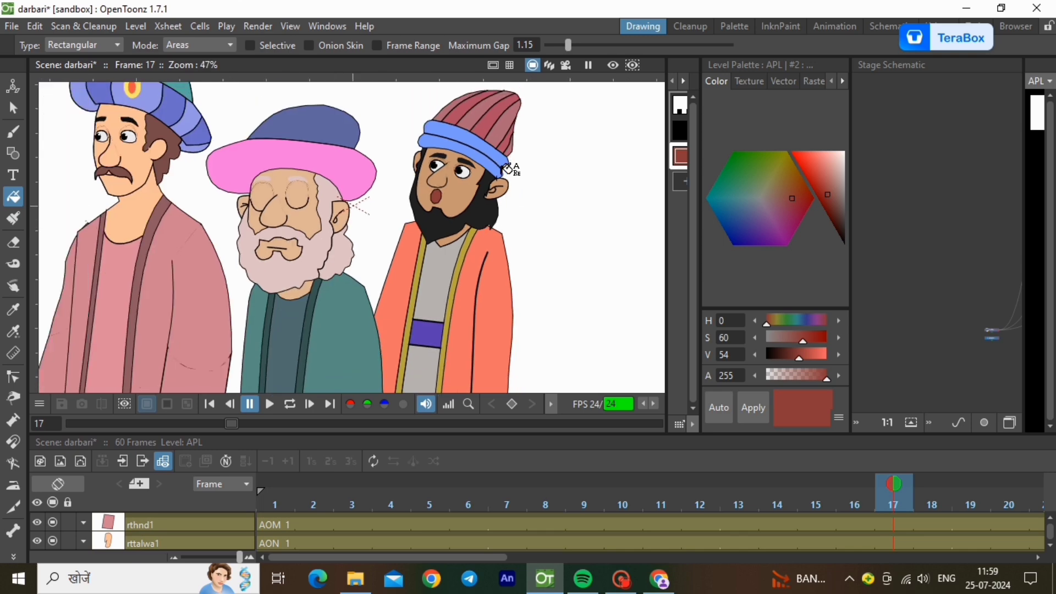
# Delete the smiling-mouth cells from frame 18 to frame 60 in the black-bearded courtier's mouth column.
pyautogui.click(834, 26)
pyautogui.scroll(-5, 804, 279)
pyautogui.scroll(3, 857, 349)
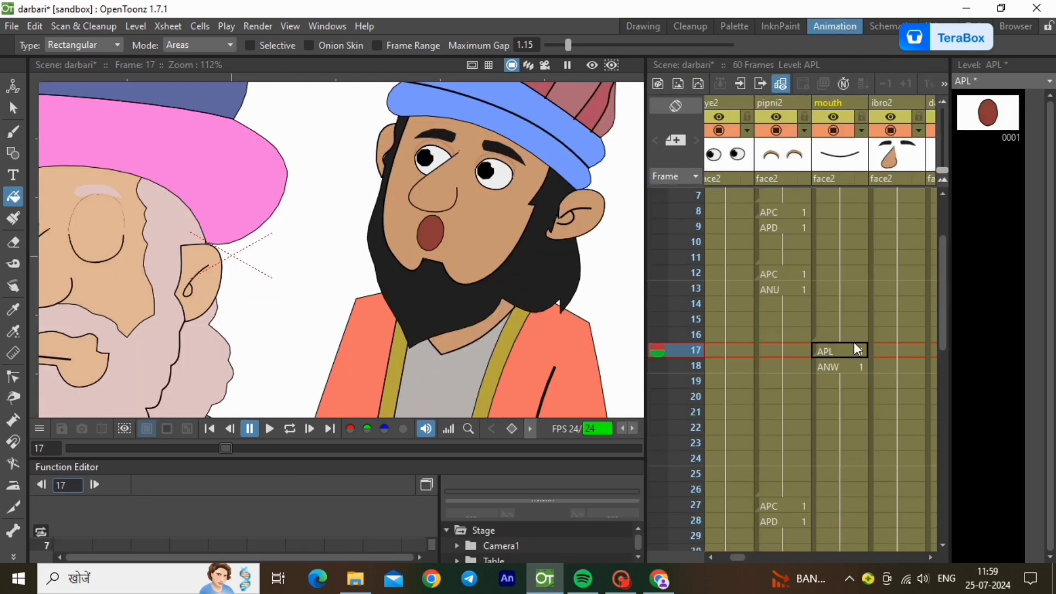
pyautogui.moveTo(850, 361); pyautogui.dragTo(836, 550)
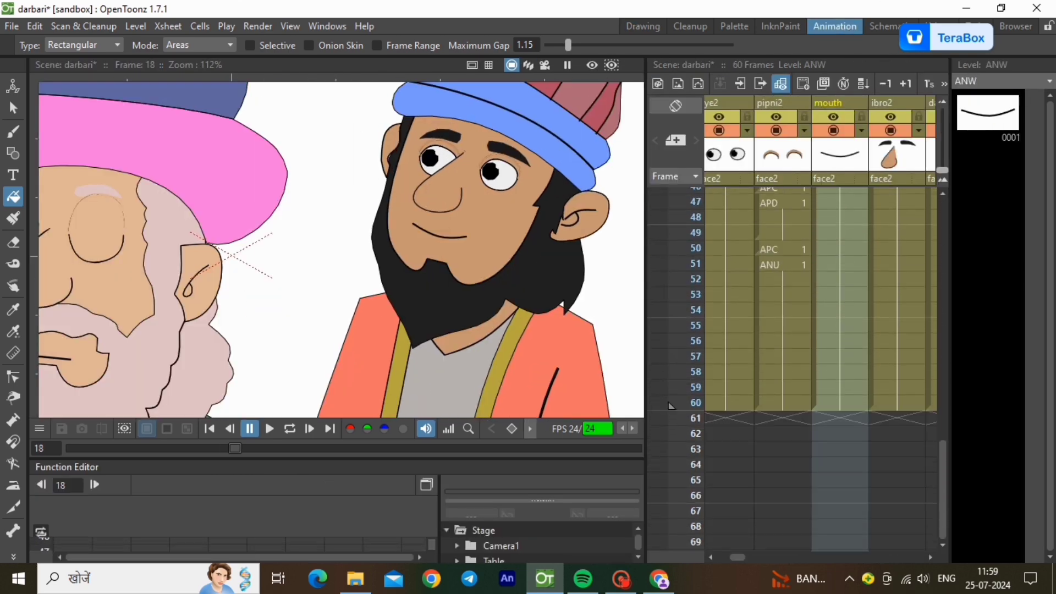
pyautogui.rightClick(849, 340)
pyautogui.click(888, 308)
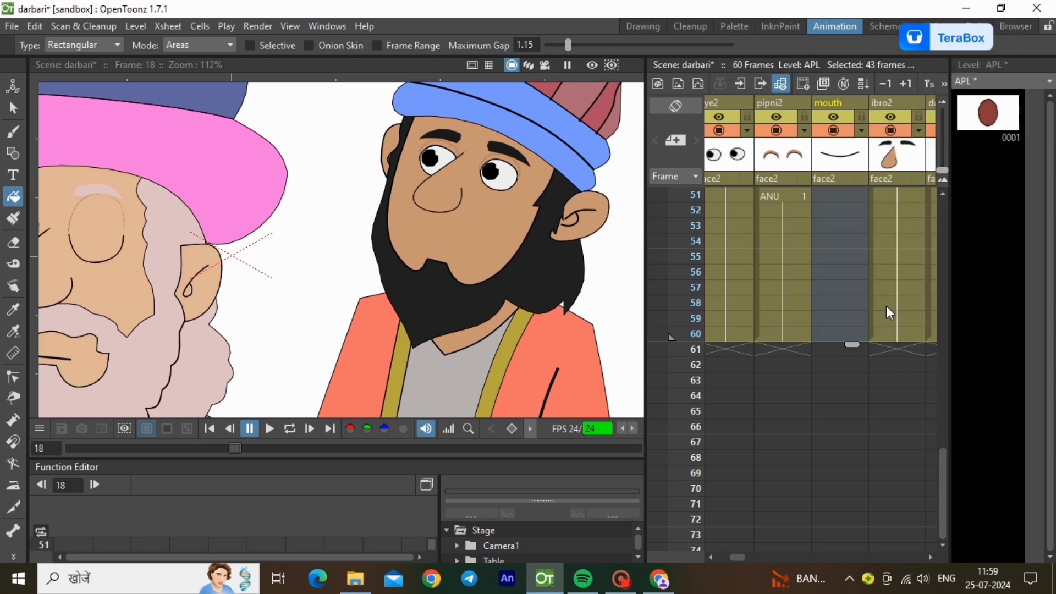
# Extend the black-bearded courtier's open-mouth drawing through the emptied mouth cells up to frame 60.
pyautogui.scroll(10, 874, 311)
pyautogui.scroll(-10, 844, 314)
pyautogui.rightClick(843, 336)
pyautogui.click(886, 403)
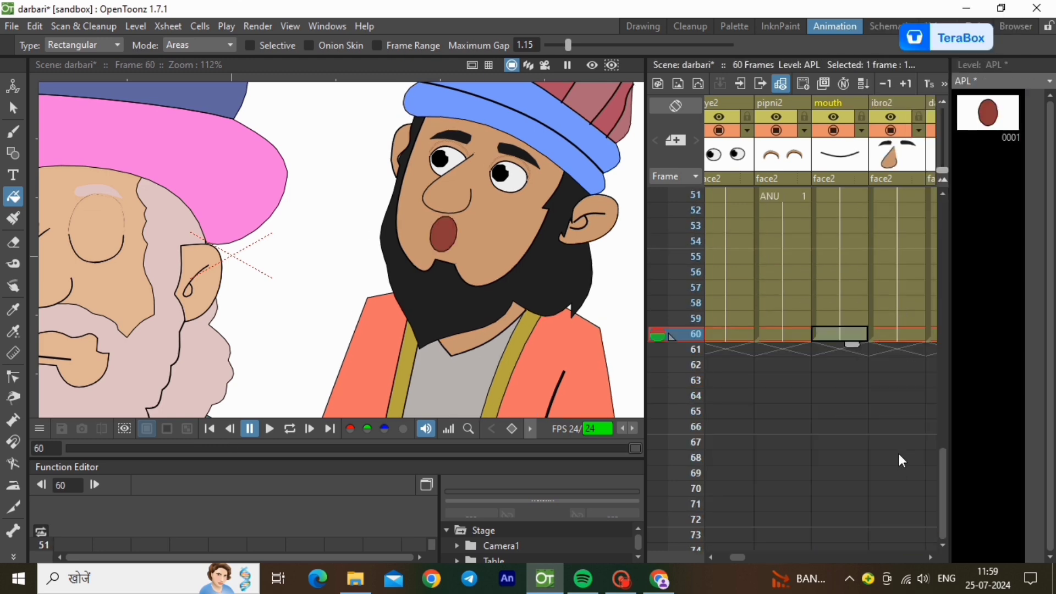
# Set a keyframe at frame 1 on body1, the moustached courtier's body.
pyautogui.scroll(12, 876, 295)
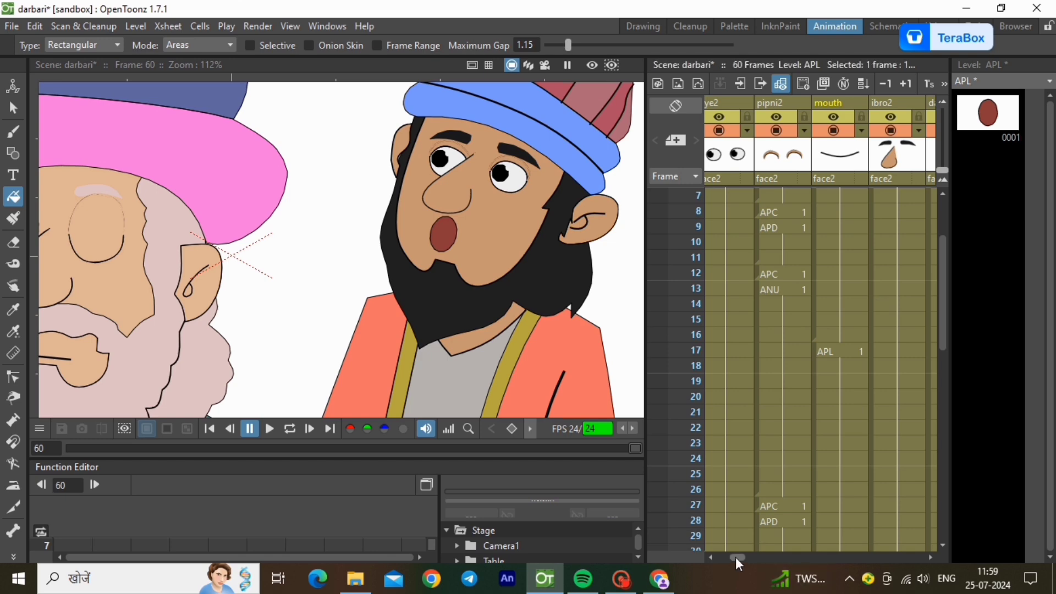
pyautogui.moveTo(735, 557); pyautogui.dragTo(790, 566)
pyautogui.click(726, 242)
pyautogui.scroll(3, 735, 205)
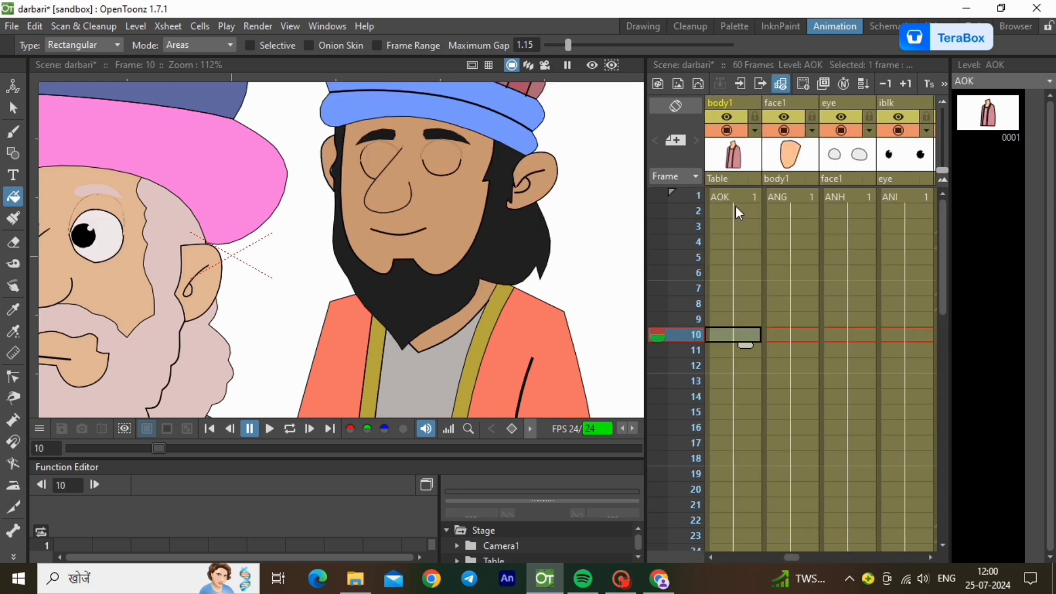
pyautogui.click(735, 195)
pyautogui.rightClick(735, 194)
pyautogui.click(802, 195)
# Lean the moustached courtier's body slightly backward at frame 10 with the Skeleton tool.
pyautogui.click(734, 334)
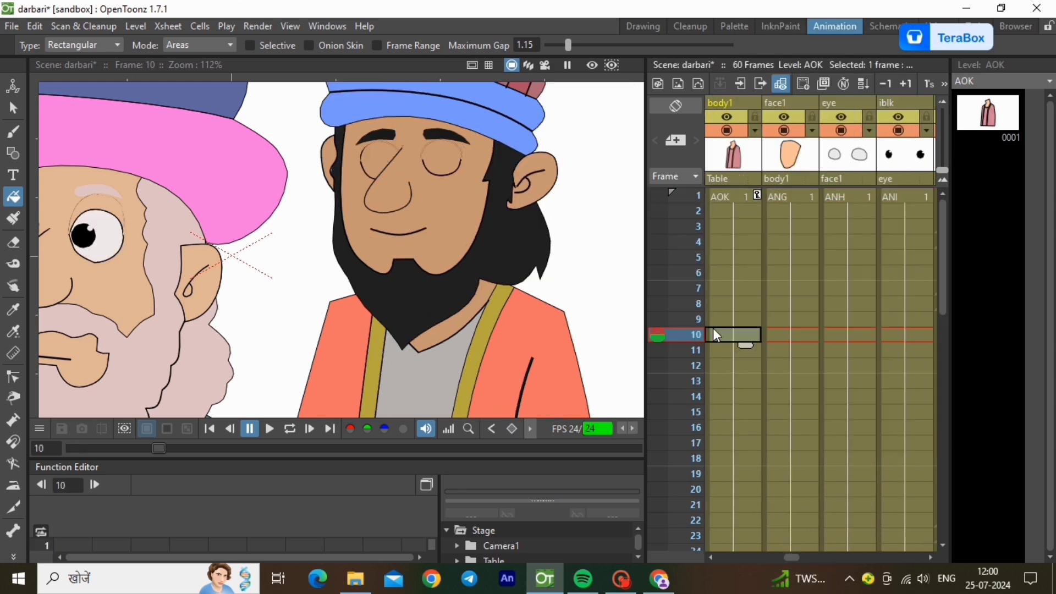
pyautogui.scroll(-5, 330, 247)
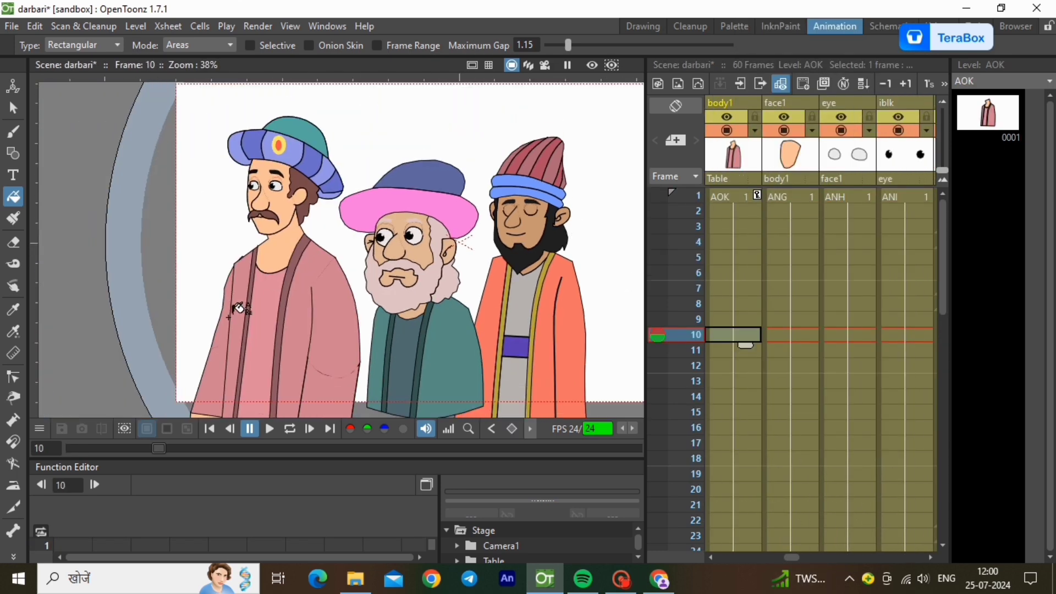
pyautogui.click(14, 531)
pyautogui.scroll(-1, 275, 264)
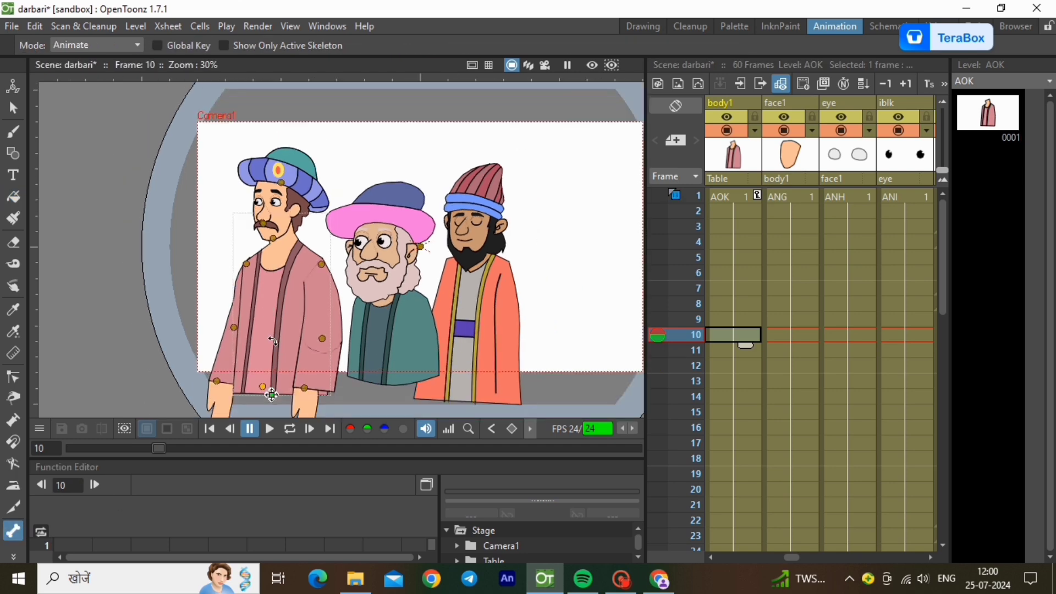
pyautogui.moveTo(274, 341); pyautogui.dragTo(276, 342)
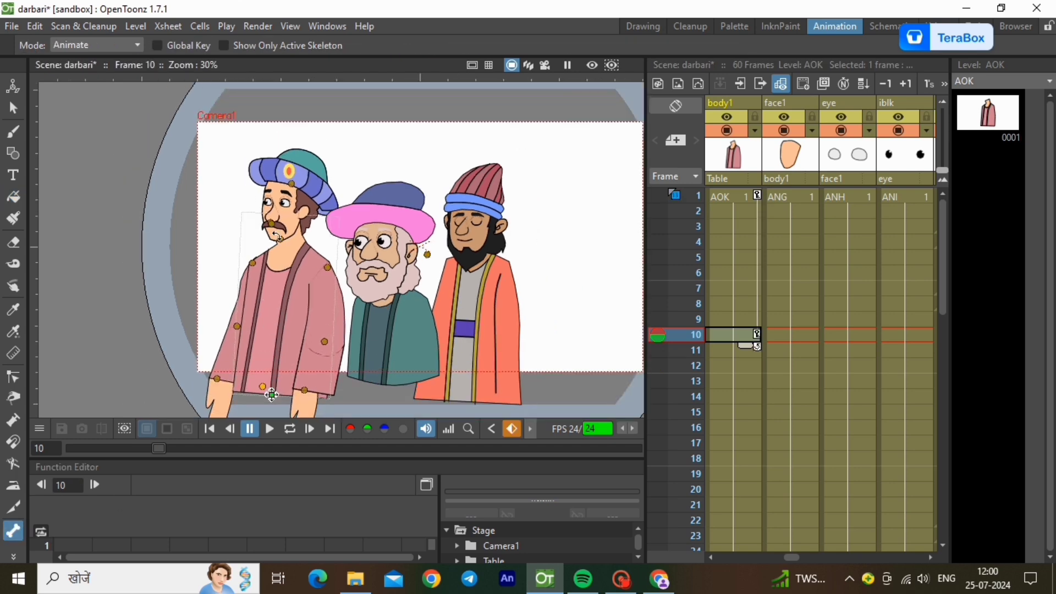
# Set a keyframe at frame 6 on face1, the moustached courtier's head.
pyautogui.click(791, 334)
pyautogui.click(790, 197)
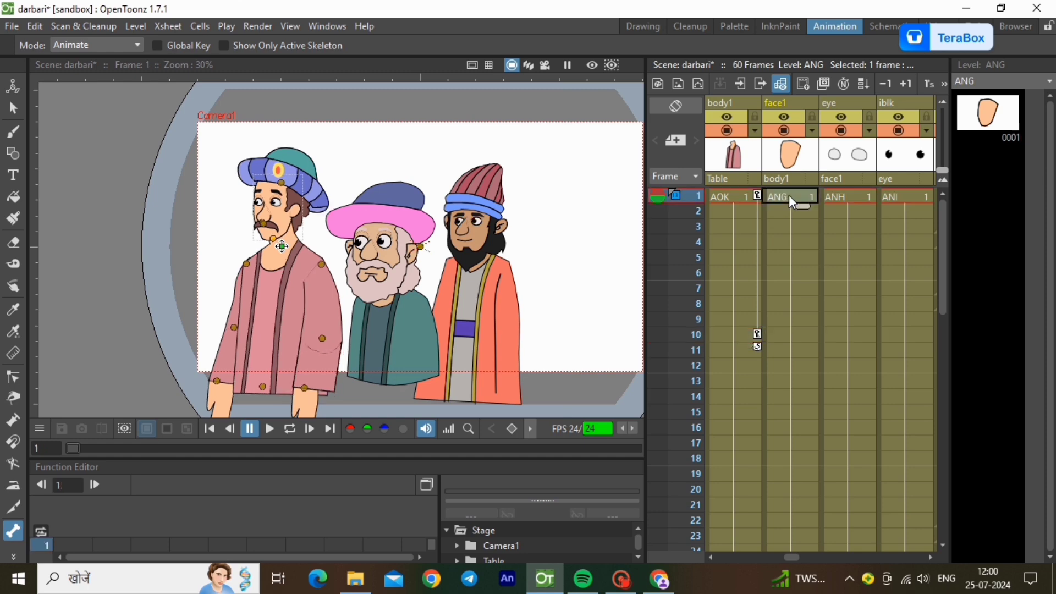
pyautogui.click(781, 273)
pyautogui.rightClick(780, 272)
pyautogui.click(876, 187)
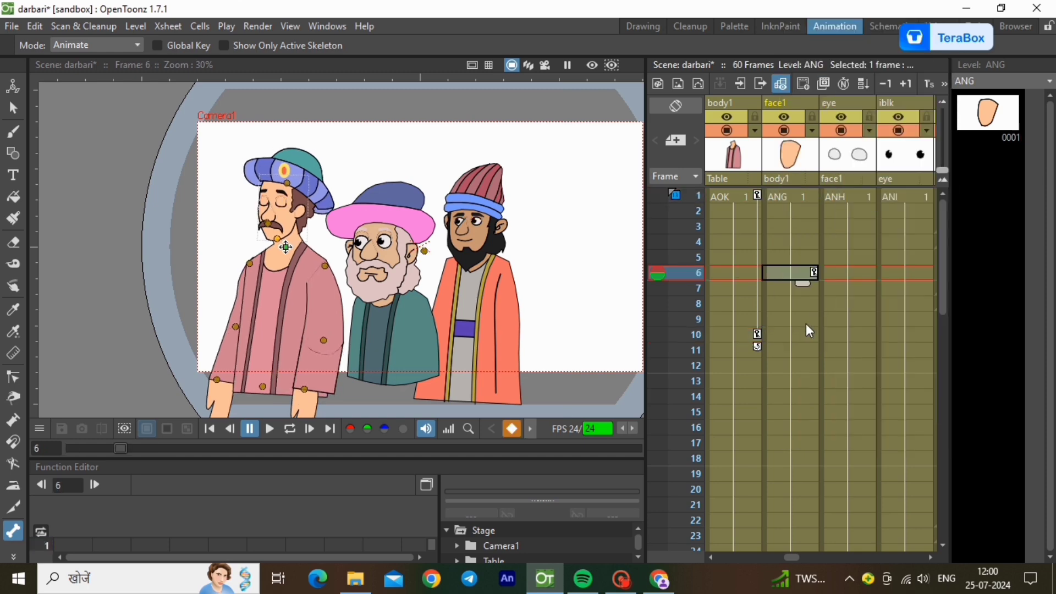
# Tilt the moustached courtier's head slightly backward at frame 10.
pyautogui.click(793, 333)
pyautogui.scroll(3, 259, 207)
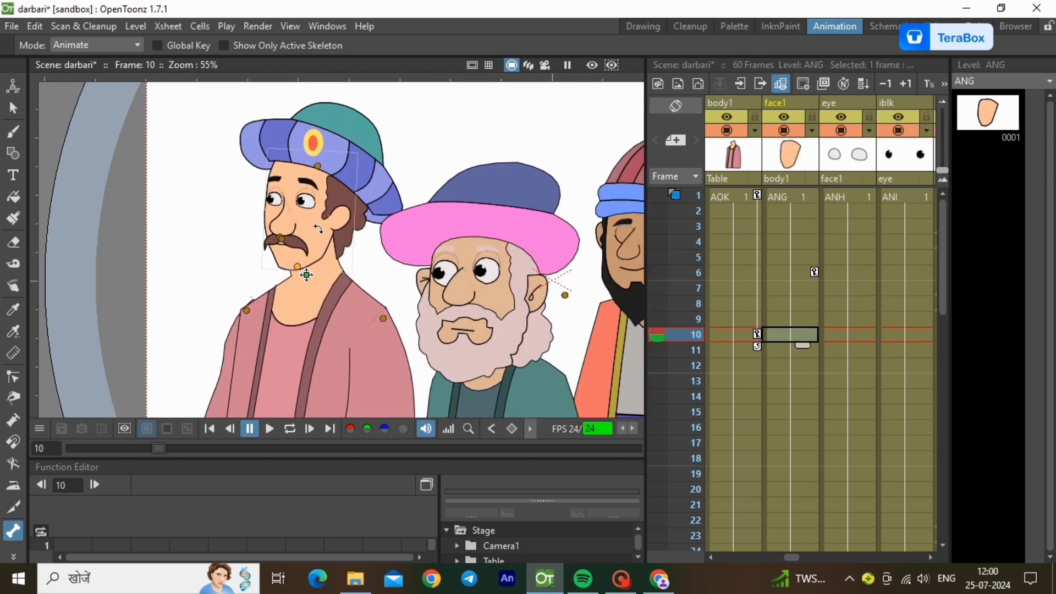
pyautogui.moveTo(318, 228); pyautogui.dragTo(322, 233)
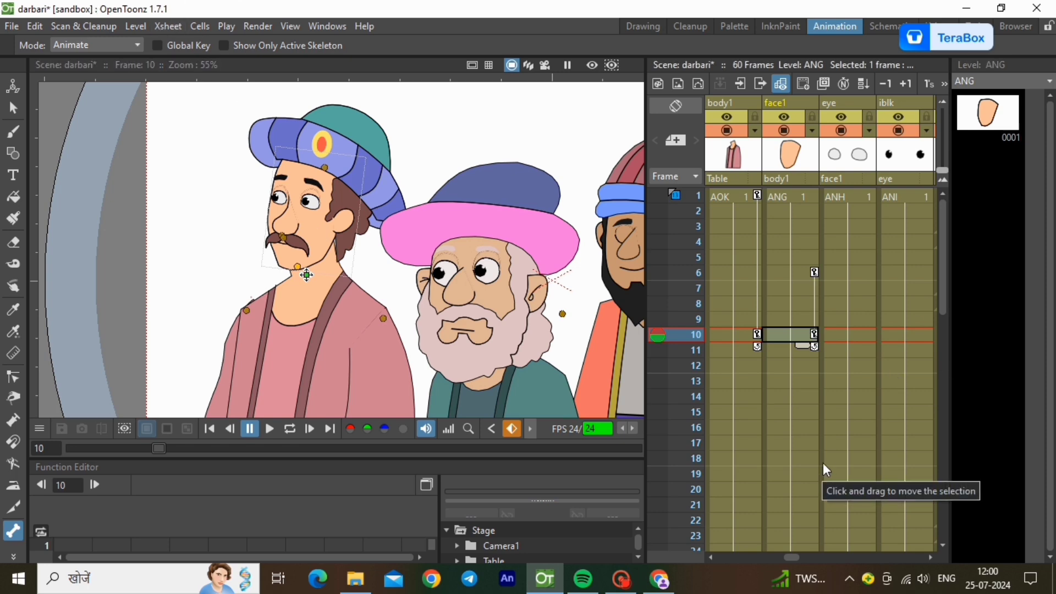
# Undo the keyframes and poses just added to the moustached courtier's body and head.
pyautogui.click(932, 557)
pyautogui.click(931, 557)
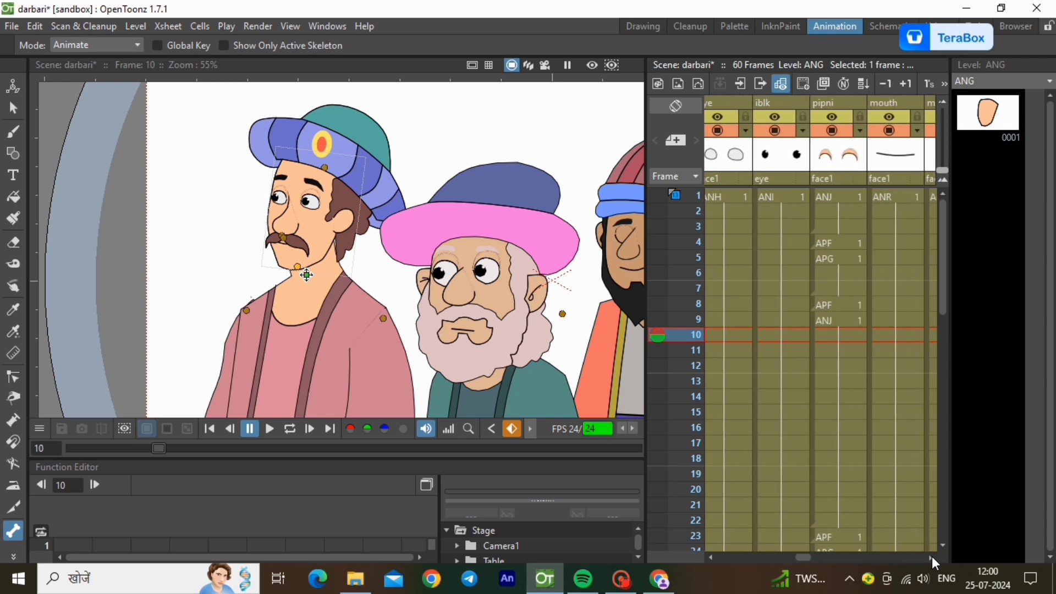
pyautogui.click(931, 557)
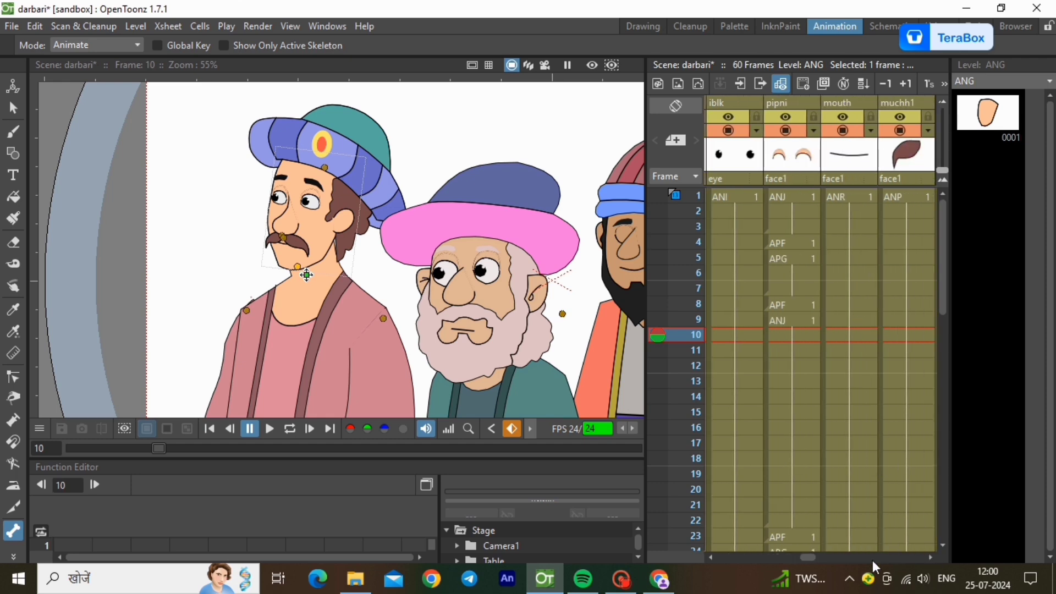
pyautogui.moveTo(817, 560); pyautogui.dragTo(800, 560)
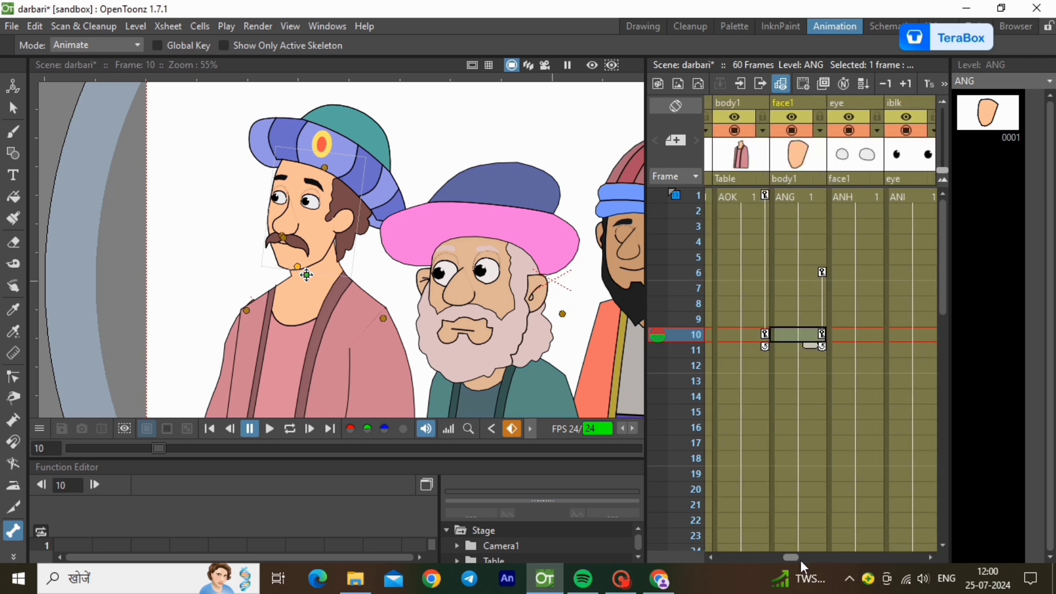
pyautogui.hotkey('ctrl', 'z')
pyautogui.hotkey('ctrl', 'z')
pyautogui.hotkey('ctrl', 'z')
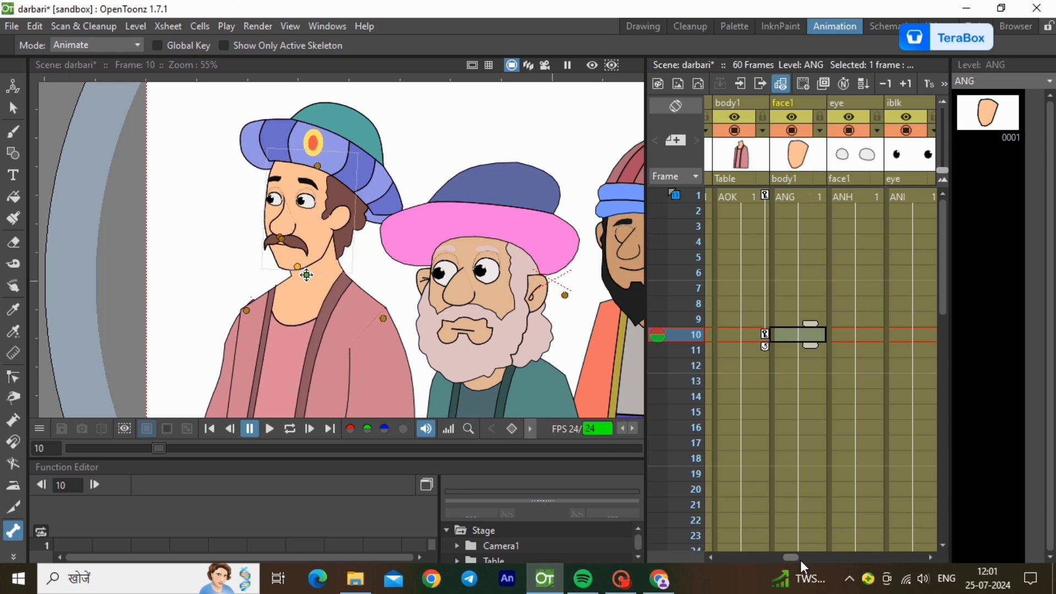
# Set a body1 keyframe at frame 10 and lean the moustached courtier's body backward at frame 20.
pyautogui.rightClick(734, 335)
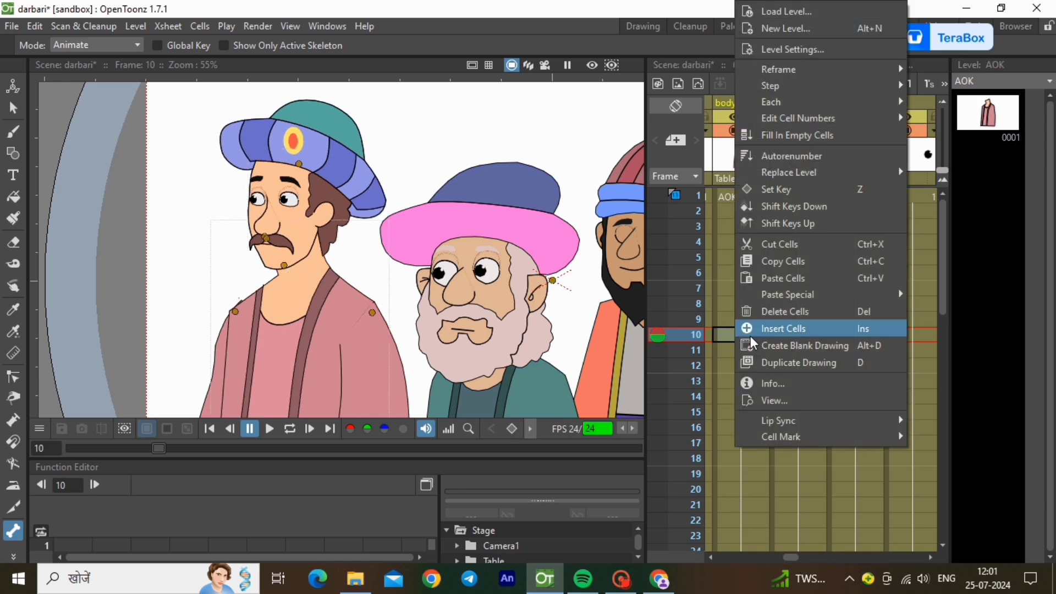
pyautogui.click(820, 187)
pyautogui.click(742, 490)
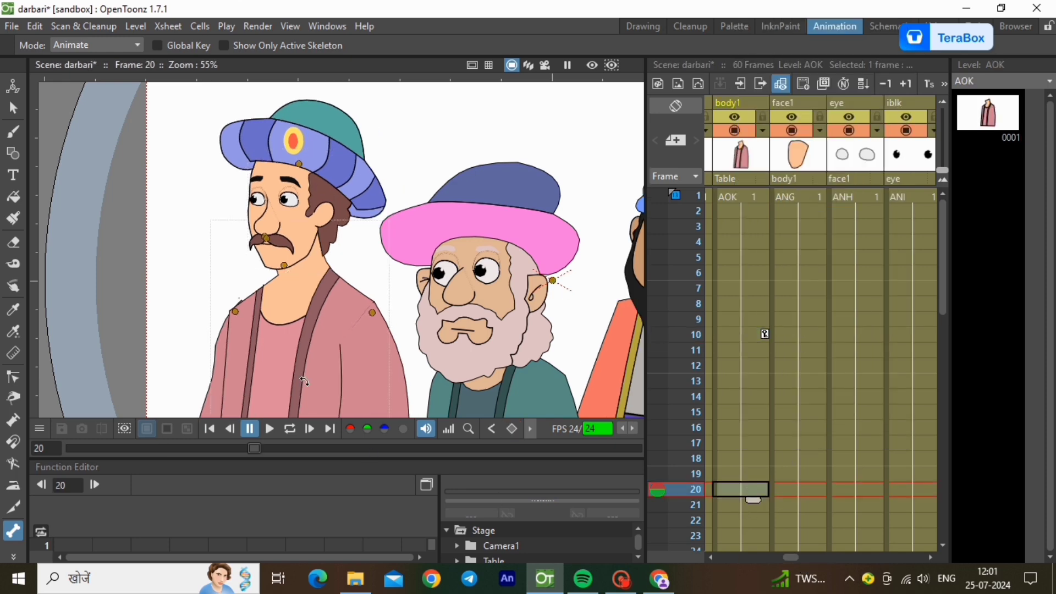
pyautogui.moveTo(292, 372); pyautogui.dragTo(302, 373)
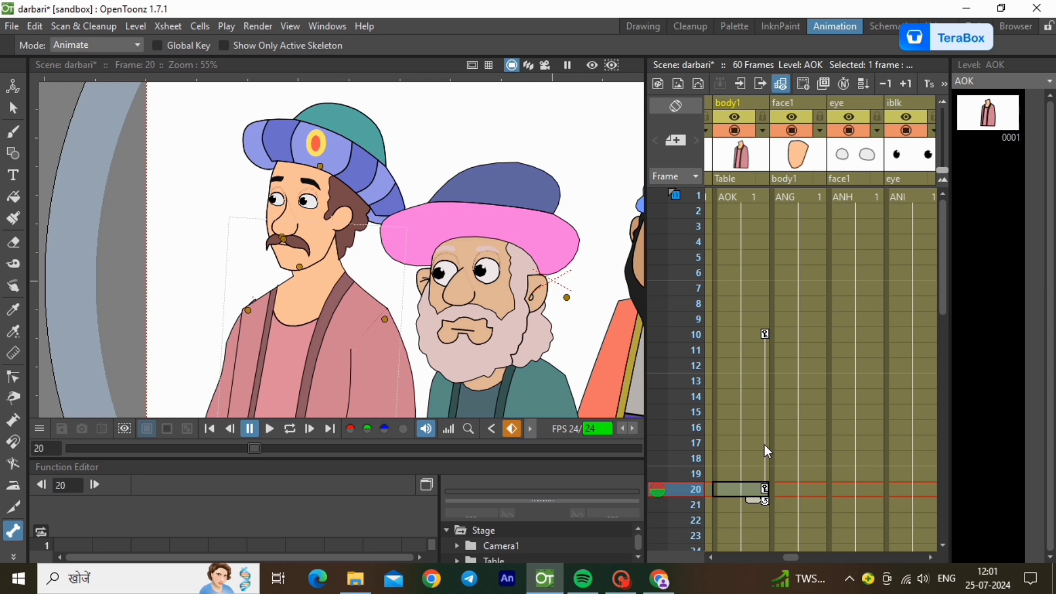
# Set a face1 keyframe at frame 13 and tilt the moustached courtier's head backward at frame 20.
pyautogui.click(816, 381)
pyautogui.rightClick(816, 381)
pyautogui.click(850, 185)
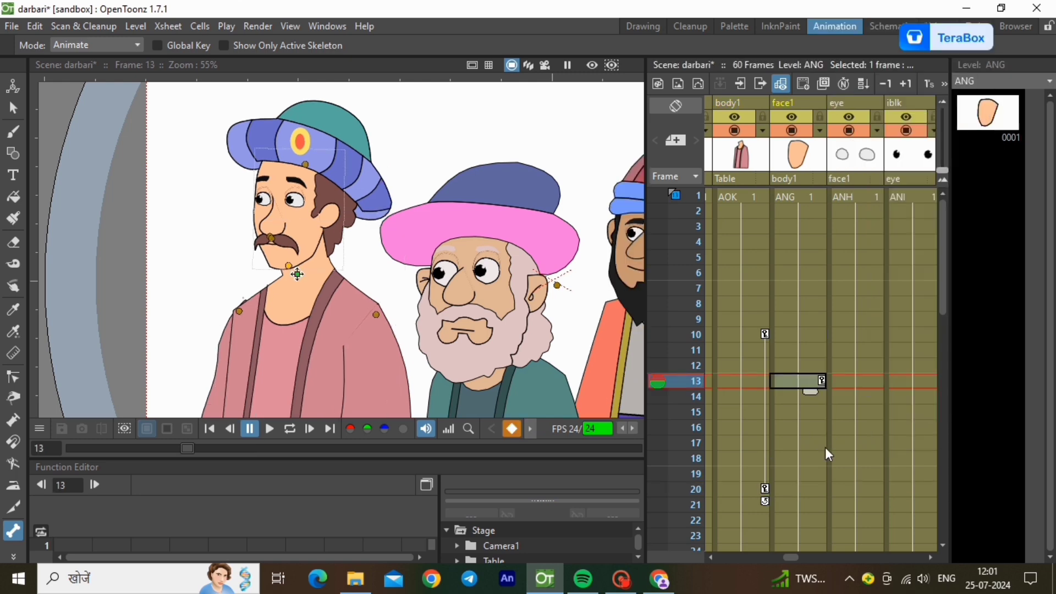
pyautogui.click(803, 489)
pyautogui.moveTo(290, 228); pyautogui.dragTo(321, 231)
# Clear the moustached courtier's mouth cell at frame 11.
pyautogui.hscroll(5, 929, 560)
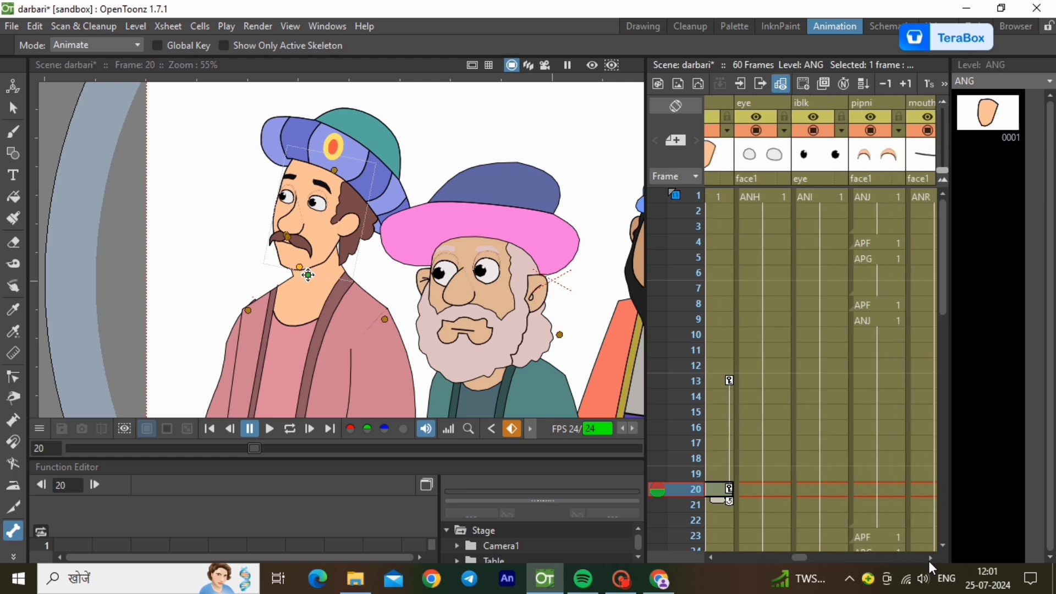
pyautogui.click(824, 337)
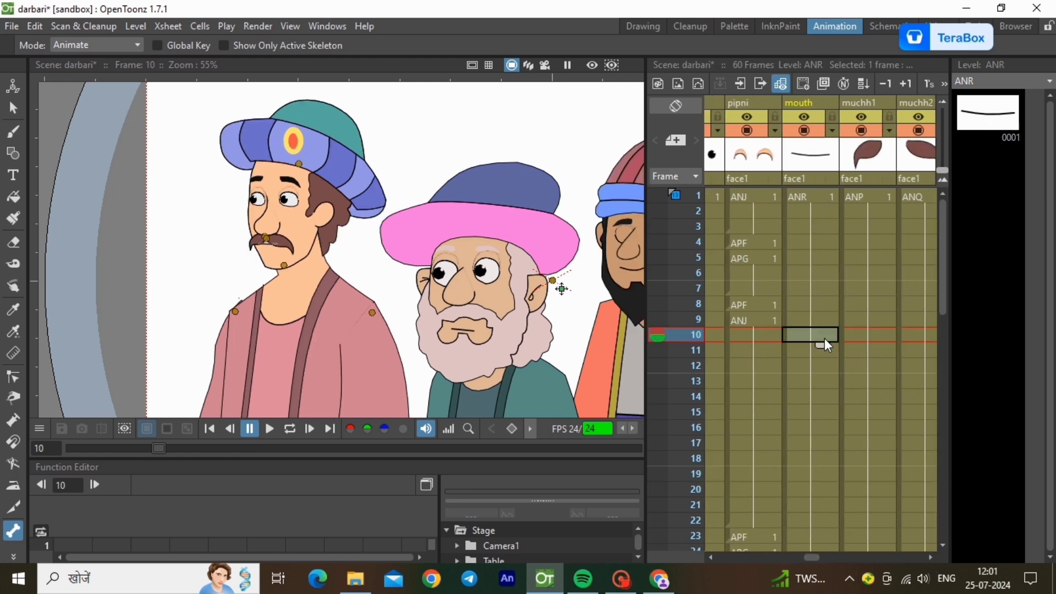
pyautogui.rightClick(824, 337)
pyautogui.moveTo(855, 295)
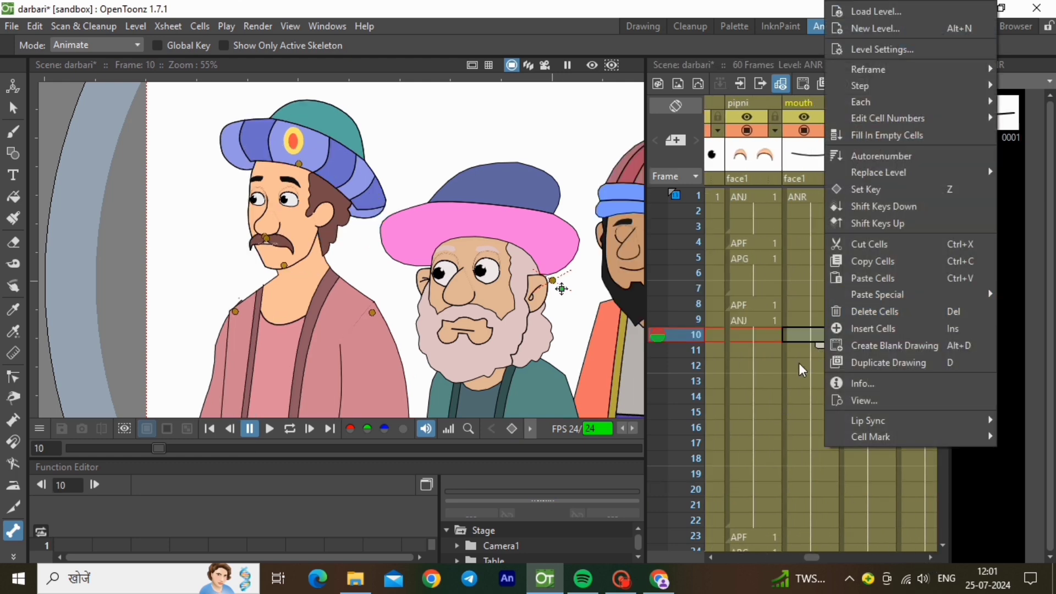
pyautogui.click(811, 351)
pyautogui.rightClick(813, 358)
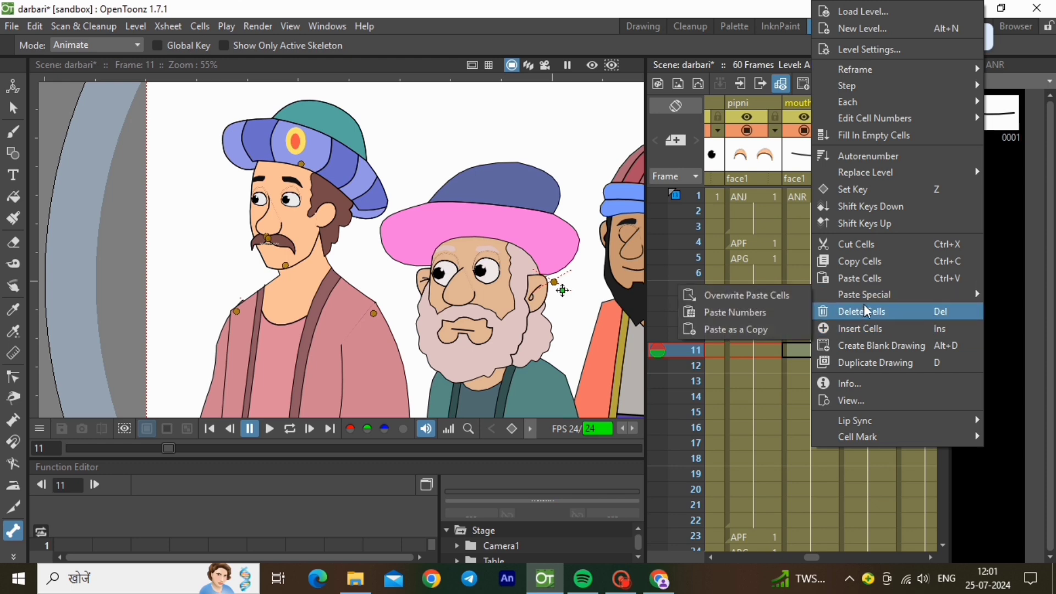
pyautogui.click(858, 327)
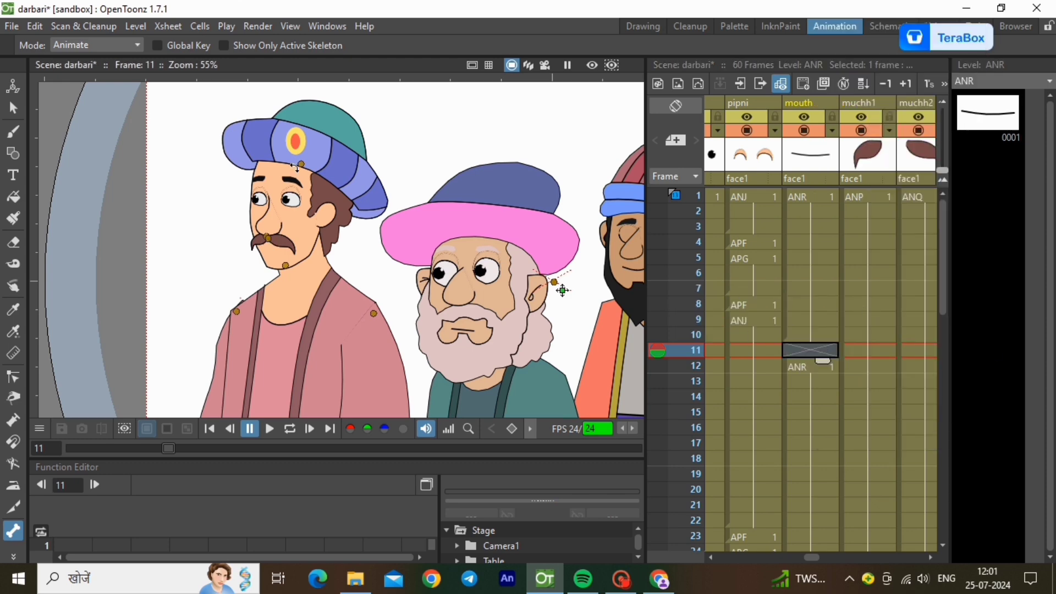
# Create a new Toonz vector level in the empty mouth cell at frame 11.
pyautogui.scroll(5, 270, 250)
pyautogui.click(136, 26)
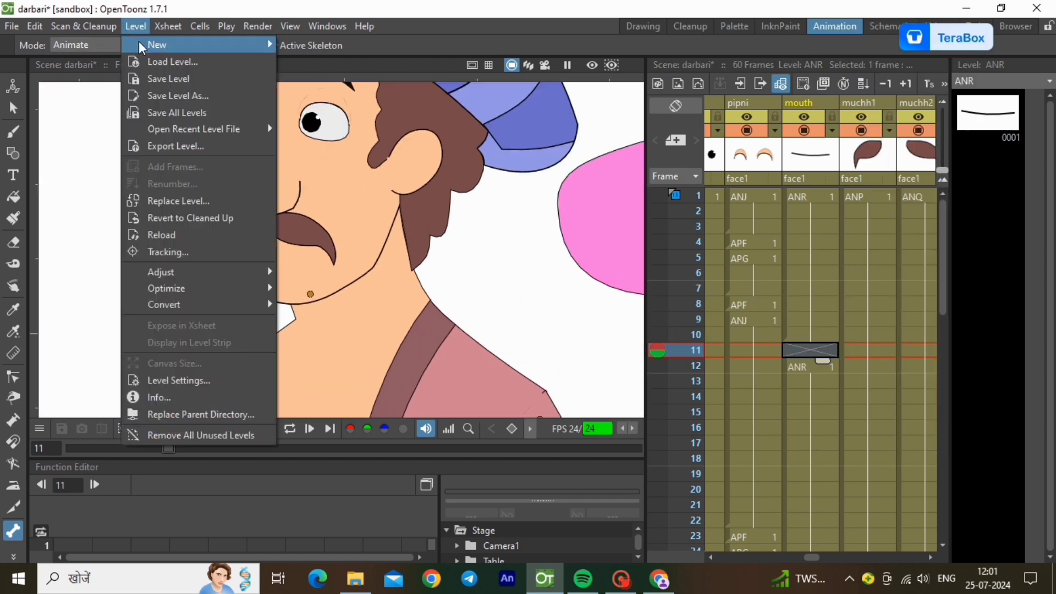
pyautogui.moveTo(144, 42)
pyautogui.click(328, 82)
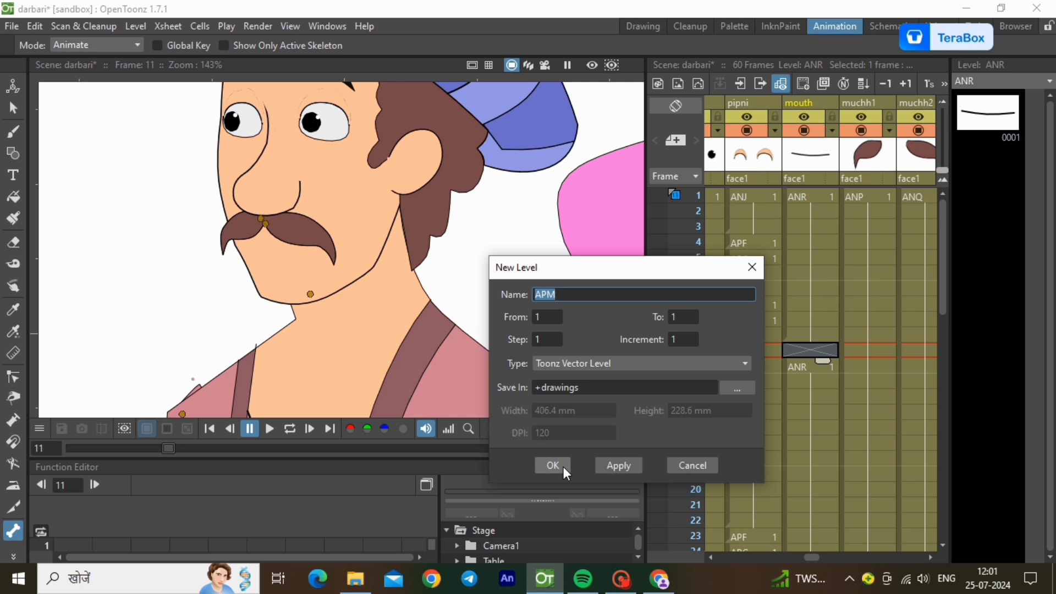
pyautogui.click(563, 467)
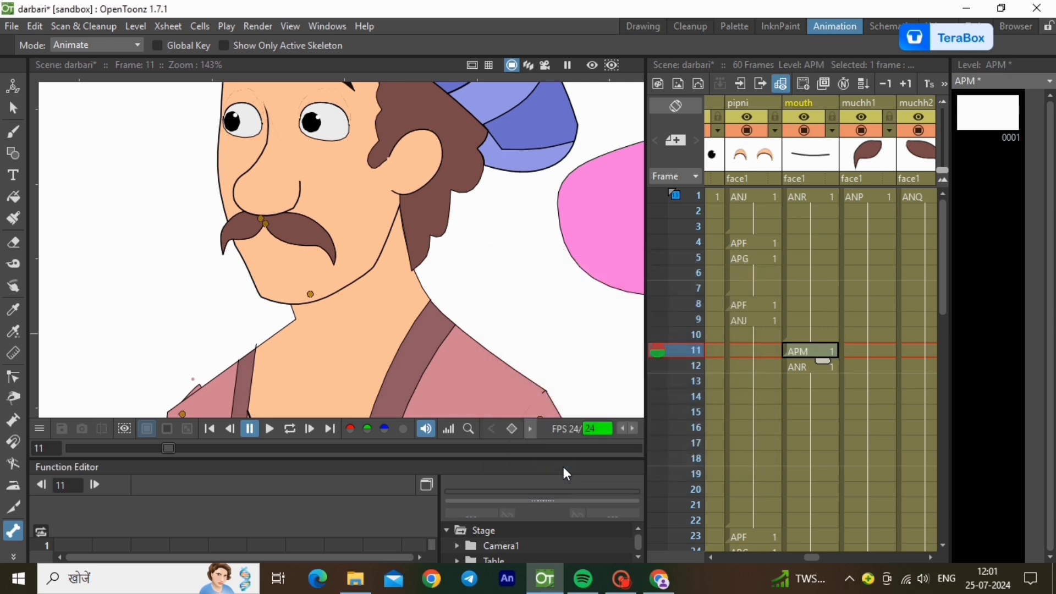
# Draw a small circle as an open mouth under the moustached courtier's moustache at frame 11.
pyautogui.scroll(3, 218, 235)
pyautogui.click(642, 26)
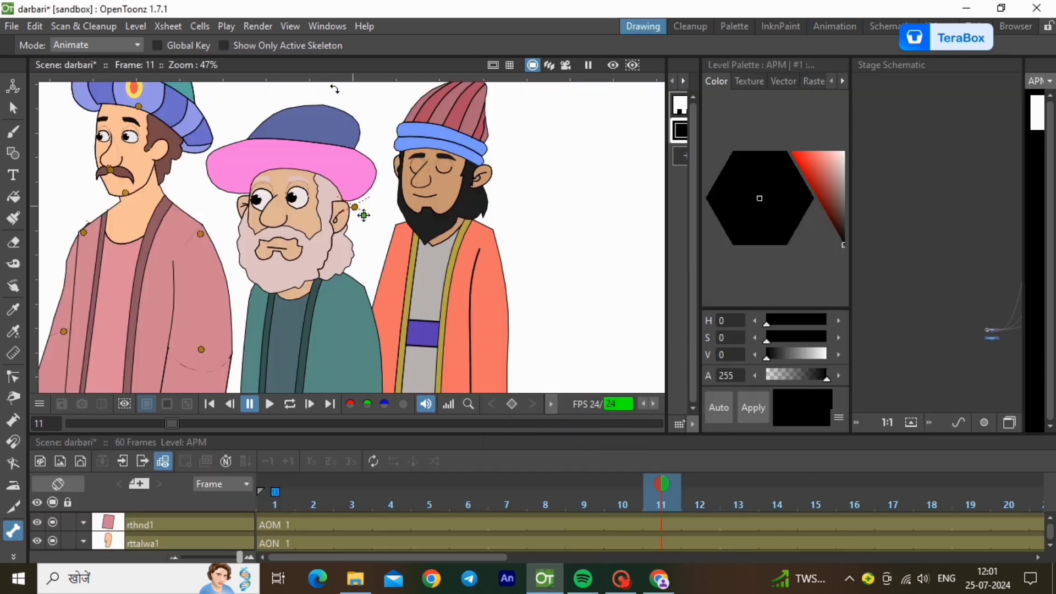
pyautogui.click(14, 153)
pyautogui.scroll(5, 88, 181)
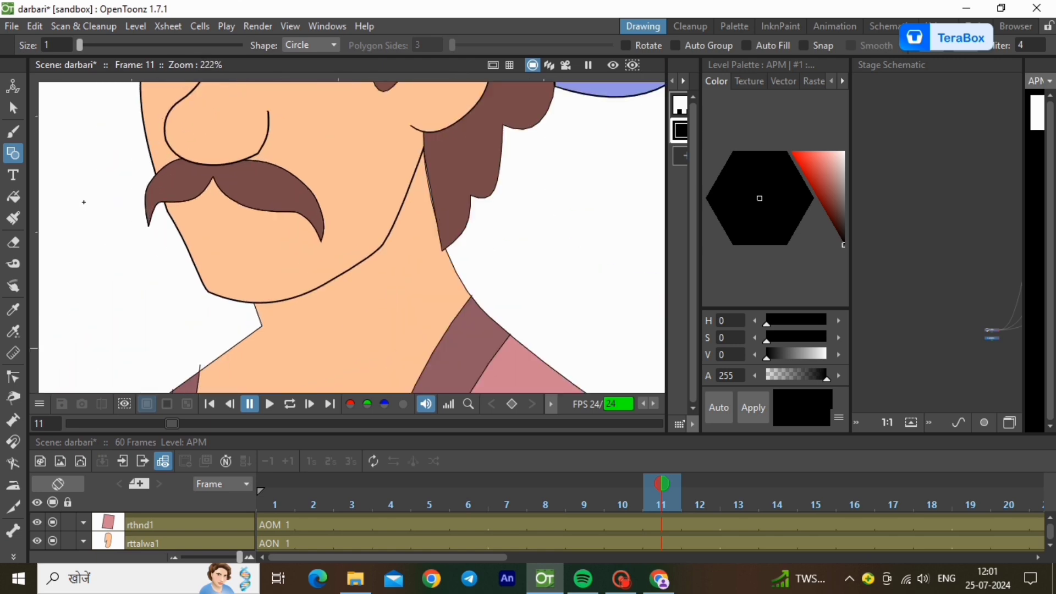
pyautogui.moveTo(307, 238); pyautogui.dragTo(313, 258)
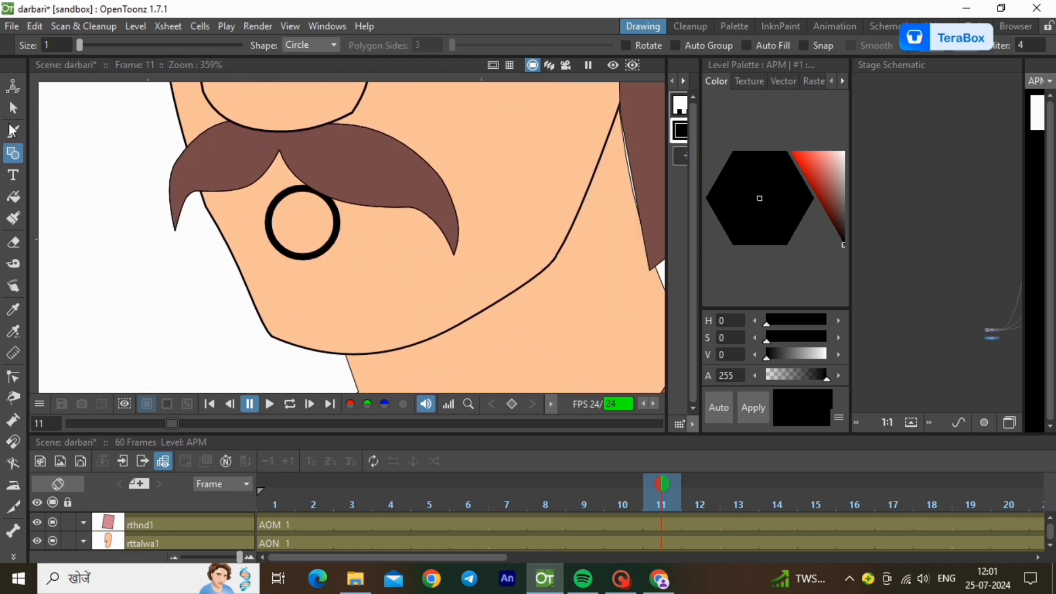
# Move the mouth circle to just below the moustache's centre and stretch it vertically to about 137% into an oval.
pyautogui.click(14, 109)
pyautogui.click(295, 262)
pyautogui.moveTo(324, 296)
pyautogui.mouseDown()
pyautogui.moveTo(274, 234)
pyautogui.moveTo(253, 237)
pyautogui.moveTo(280, 277)
pyautogui.mouseUp()
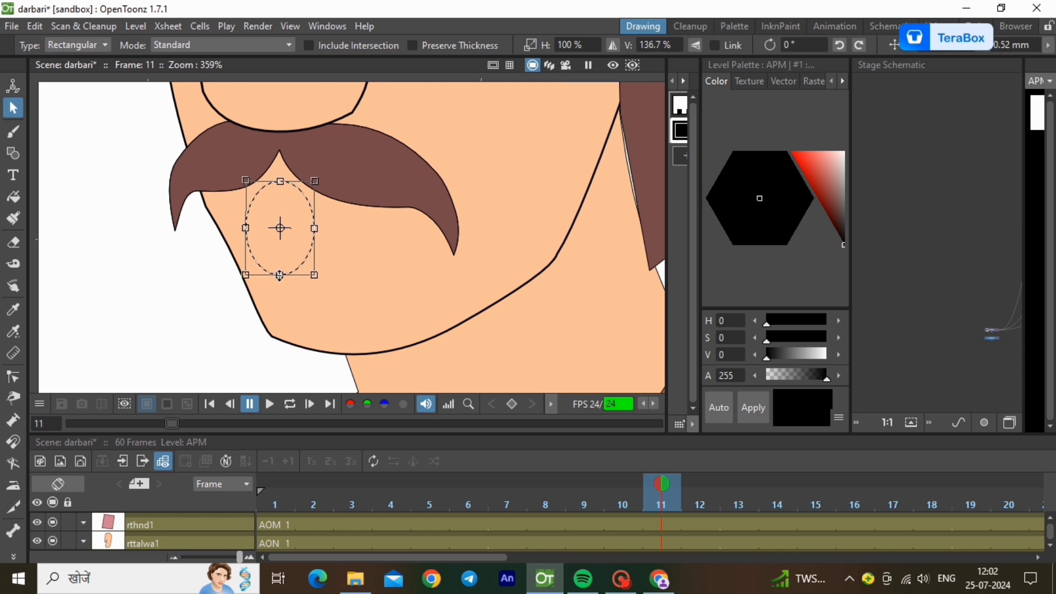
pyautogui.click(386, 264)
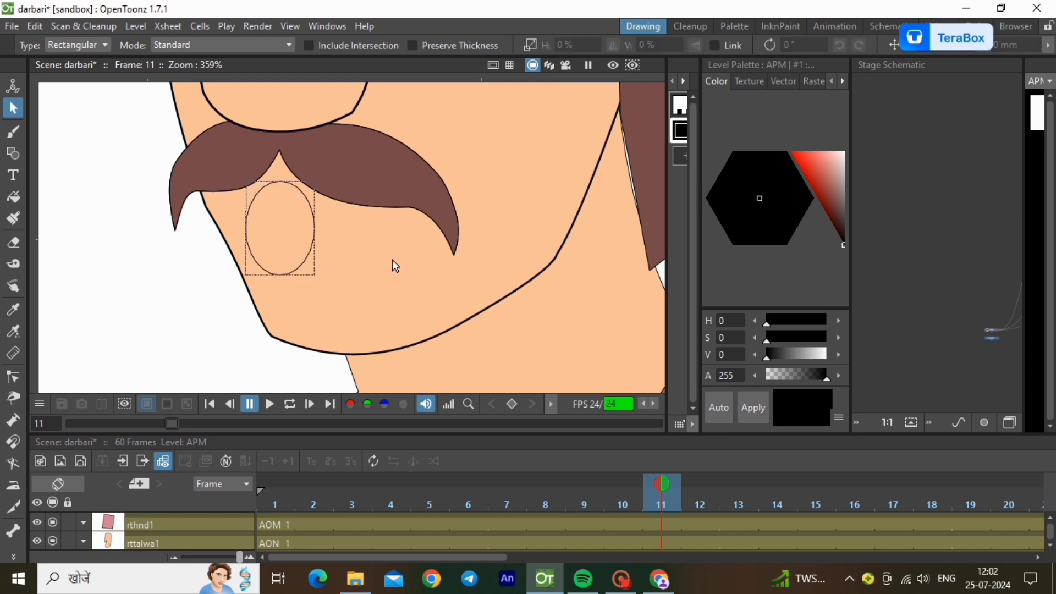
# Add a brownish-red palette style (H 0, S 51, V 63) and fill the mouth oval with it.
pyautogui.click(680, 157)
pyautogui.click(827, 186)
pyautogui.click(754, 408)
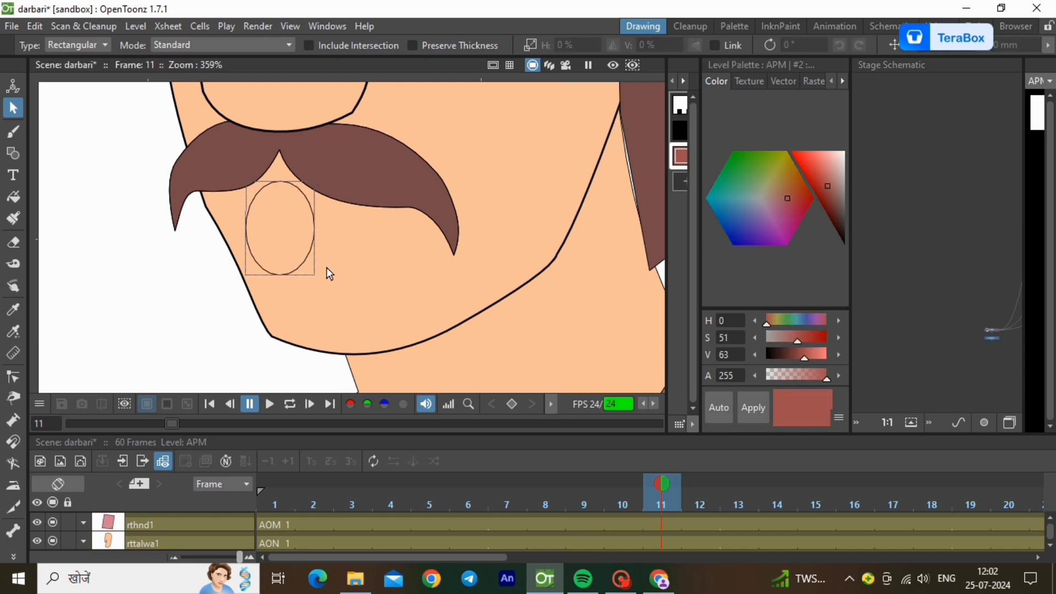
pyautogui.click(11, 196)
pyautogui.click(283, 234)
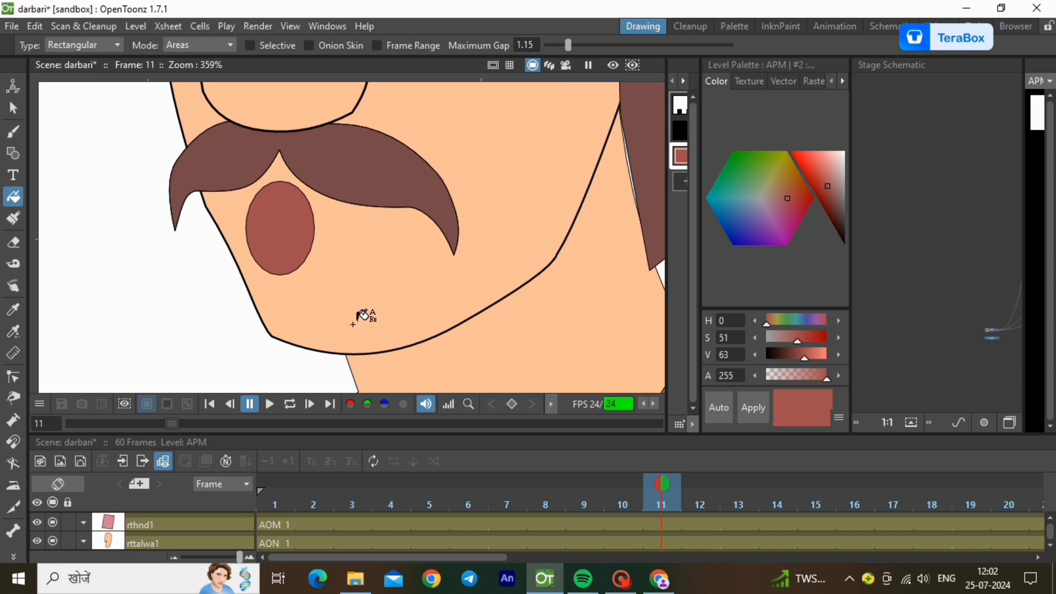
# Delete the old mouth cells from frames 12 to 60 and fill the empty cells with the open-mouth drawing.
pyautogui.click(833, 28)
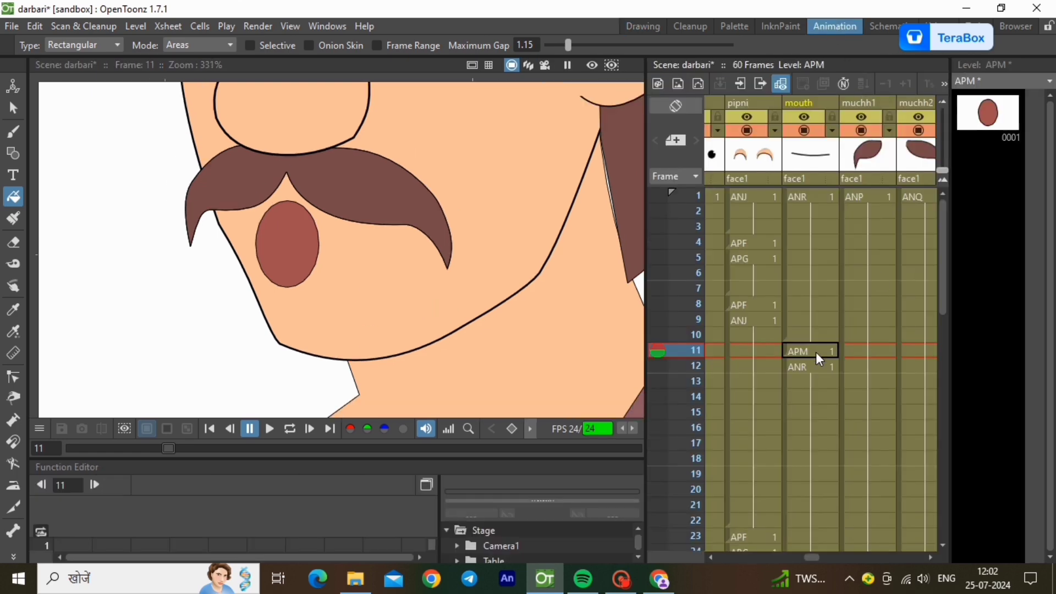
pyautogui.moveTo(816, 365); pyautogui.dragTo(799, 398)
pyautogui.rightClick(798, 398)
pyautogui.click(831, 306)
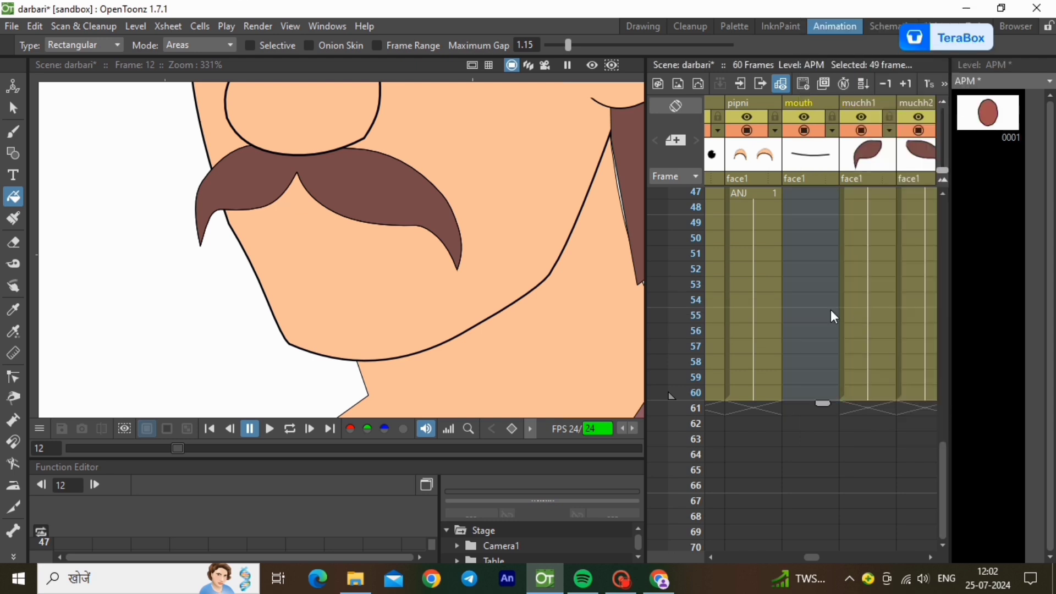
pyautogui.rightClick(810, 410)
pyautogui.click(797, 394)
pyautogui.rightClick(797, 394)
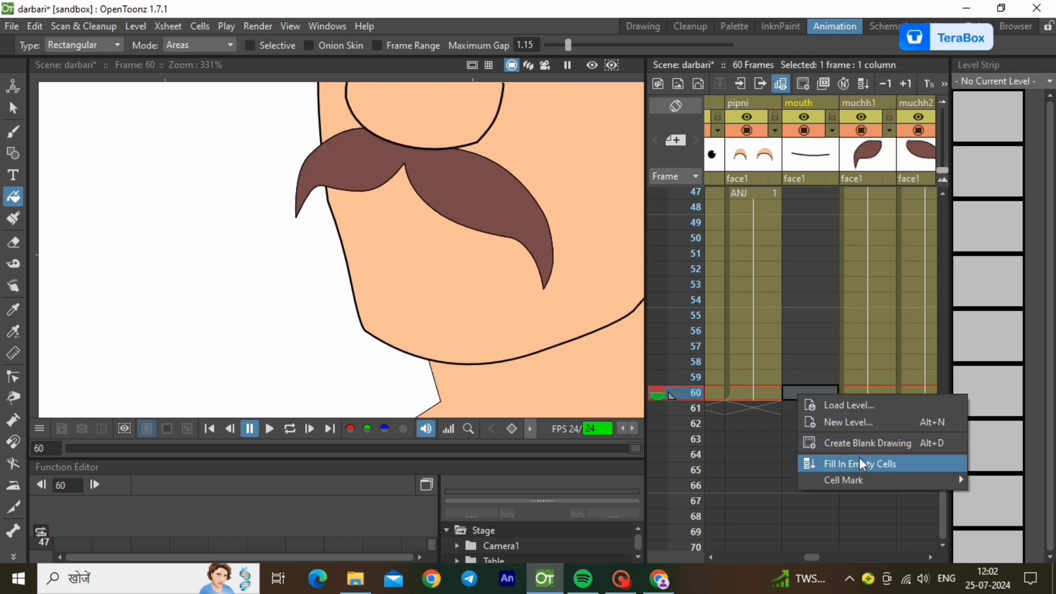
pyautogui.click(860, 457)
# Set a body3 keyframe at frame 10 and lean the white-bearded courtier's body slightly backward at frame 20.
pyautogui.moveTo(803, 559); pyautogui.dragTo(870, 563)
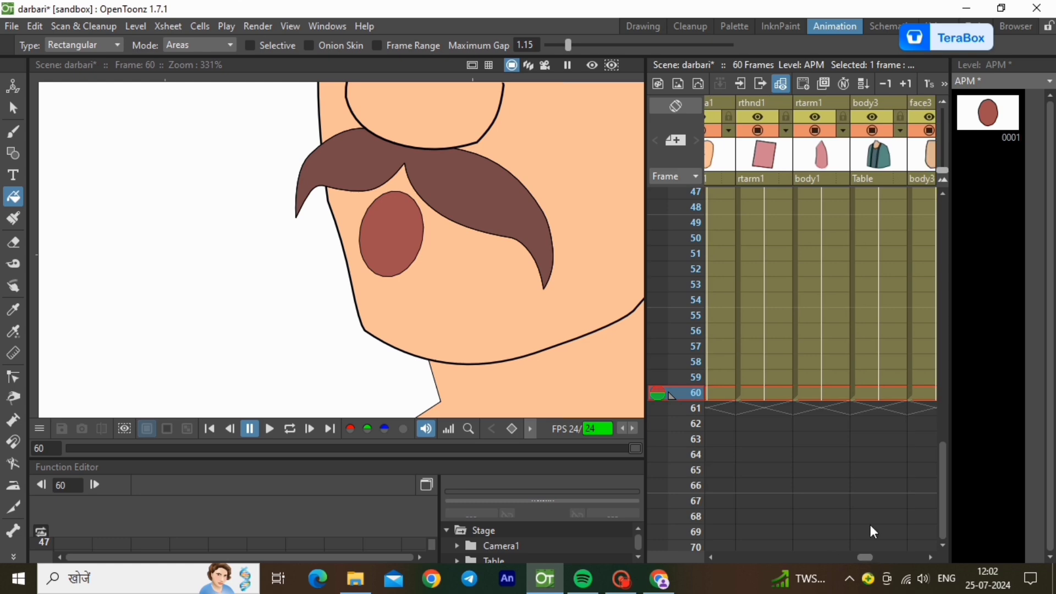
pyautogui.scroll(10, 881, 440)
pyautogui.click(867, 335)
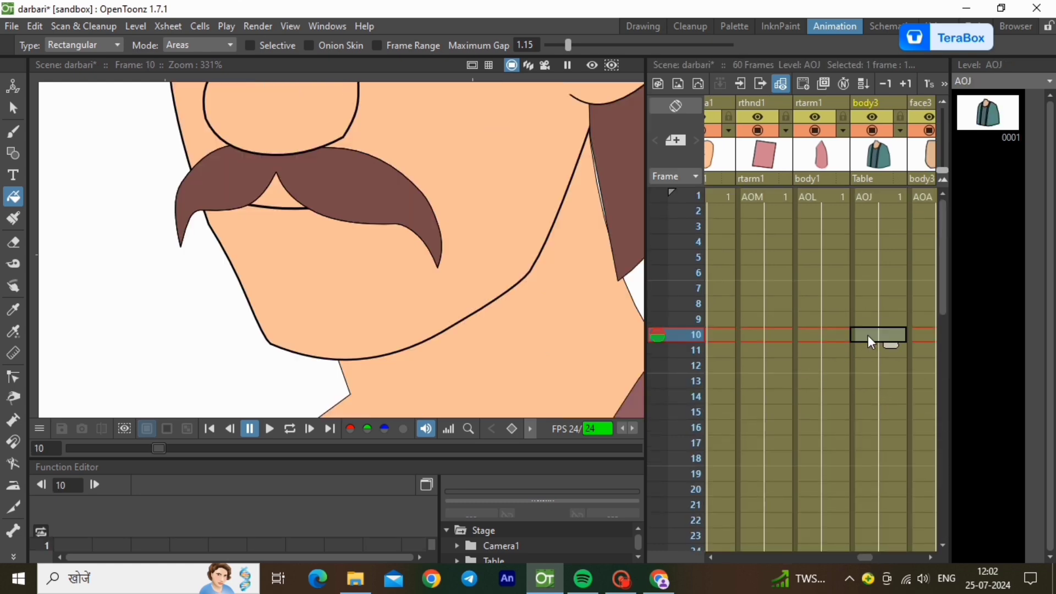
pyautogui.rightClick(867, 335)
pyautogui.click(919, 188)
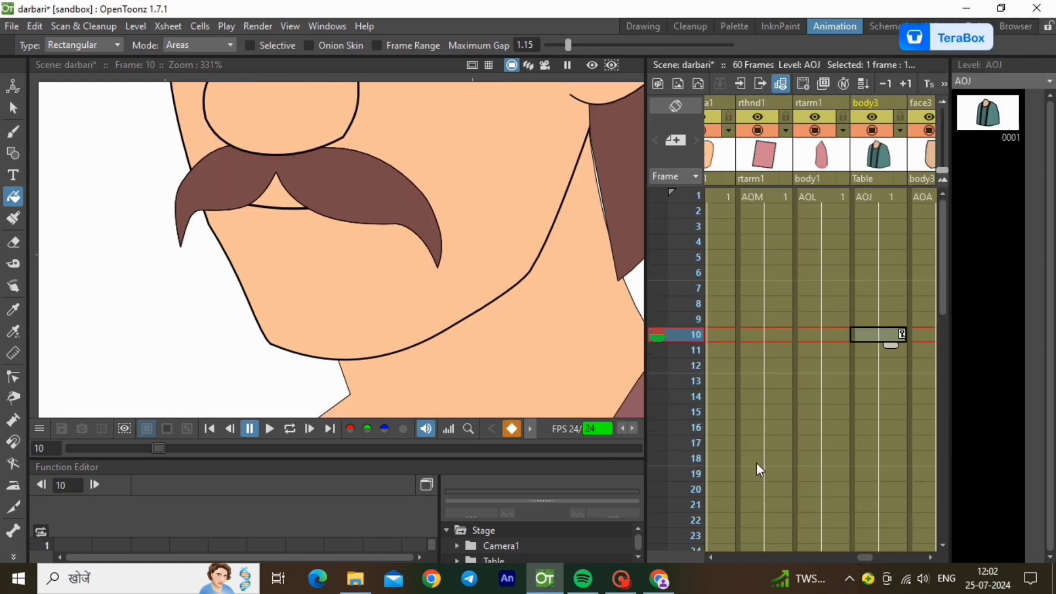
pyautogui.click(882, 489)
pyautogui.hotkey('alt', '0')
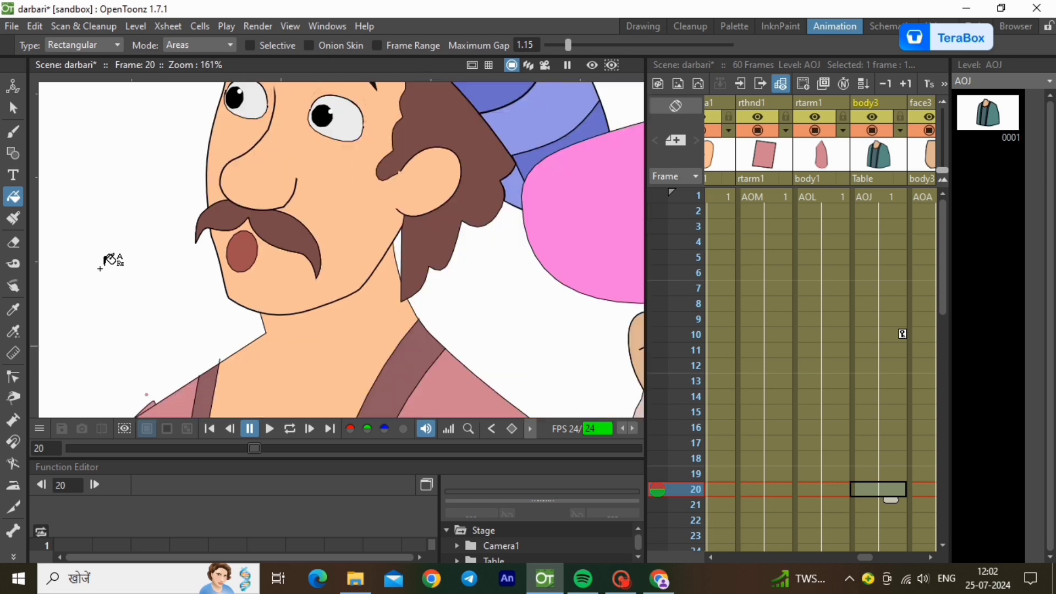
pyautogui.scroll(-5, 328, 158)
pyautogui.scroll(3, 354, 406)
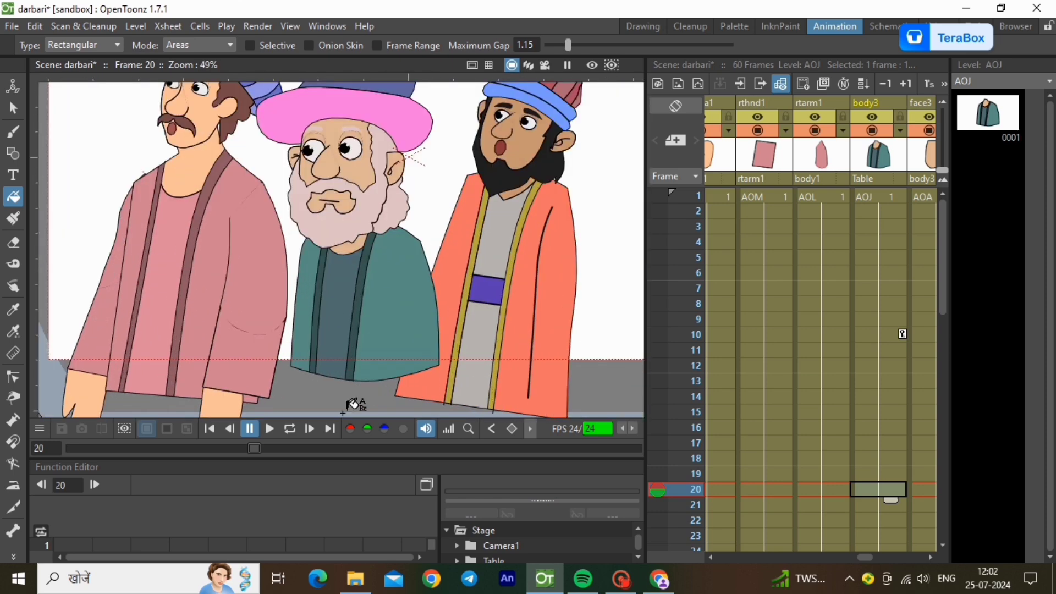
pyautogui.click(13, 531)
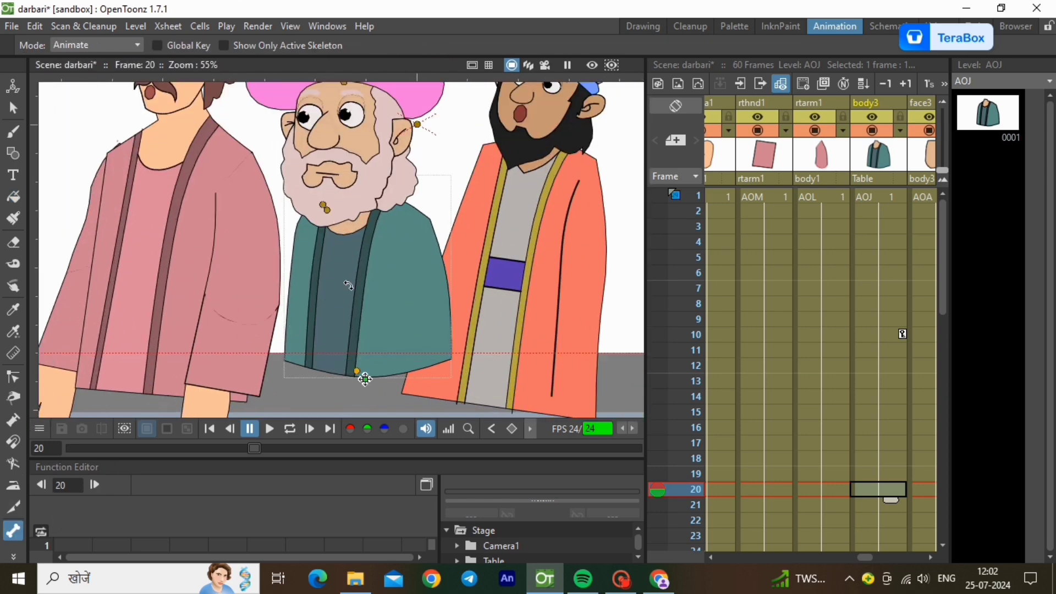
pyautogui.moveTo(348, 285); pyautogui.dragTo(355, 287)
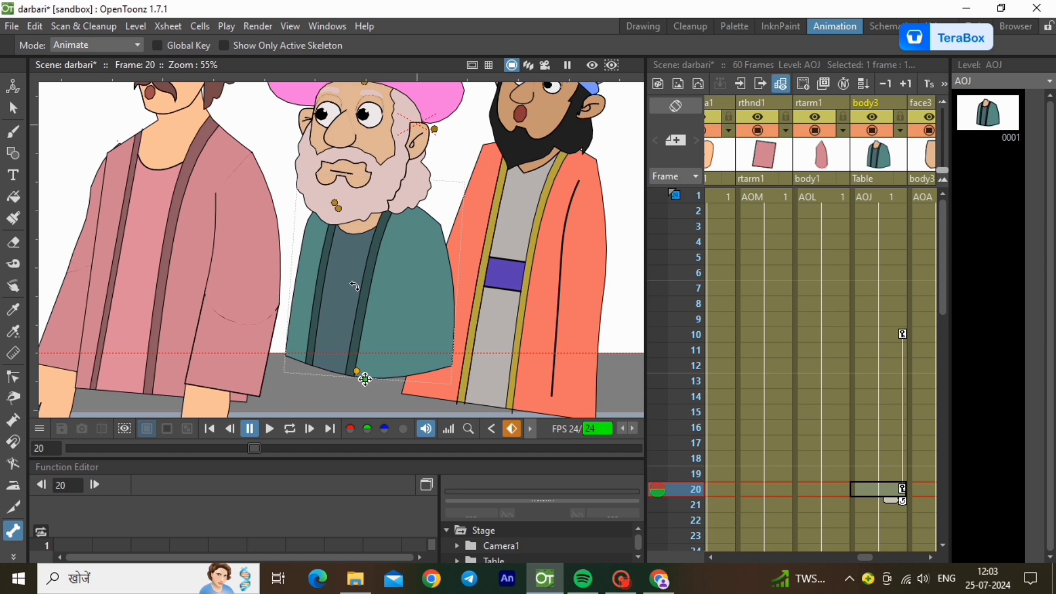
# Set a face3 keyframe at frame 15 and tilt the white-bearded courtier's head slightly backward at frame 20.
pyautogui.click(931, 558)
pyautogui.click(905, 411)
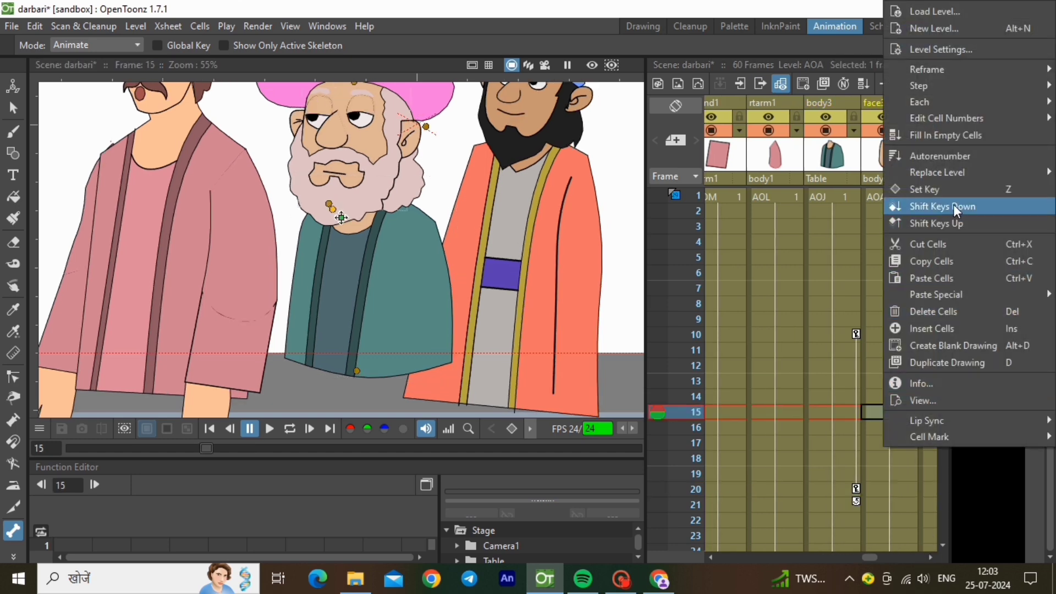
pyautogui.click(955, 190)
pyautogui.click(899, 489)
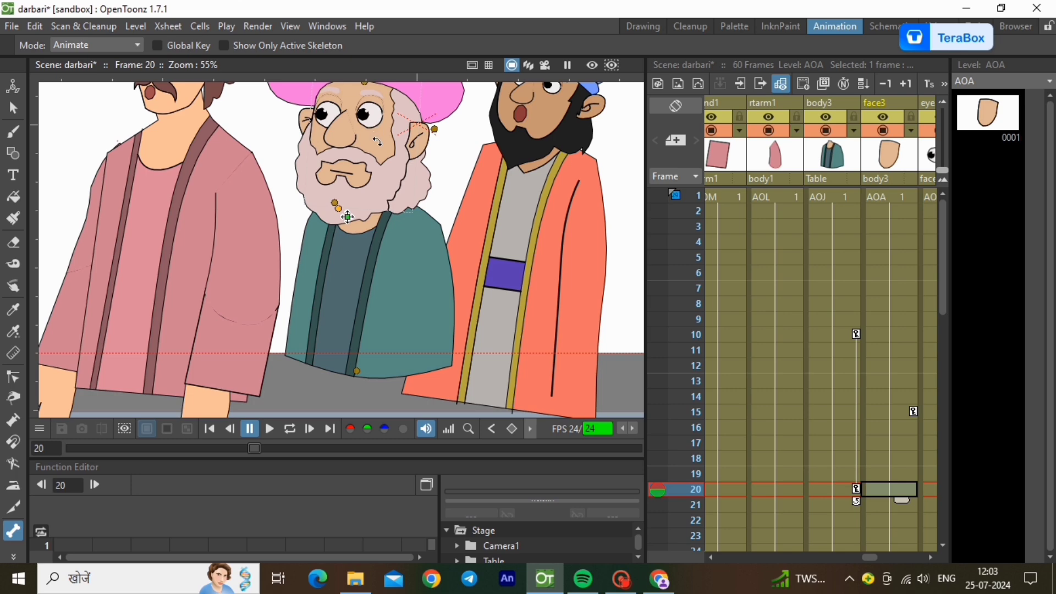
pyautogui.moveTo(377, 141); pyautogui.dragTo(385, 145)
# Clear the white-bearded courtier's mouth3 cell at frame 20 and create a new vector level in it.
pyautogui.hscroll(10, 929, 555)
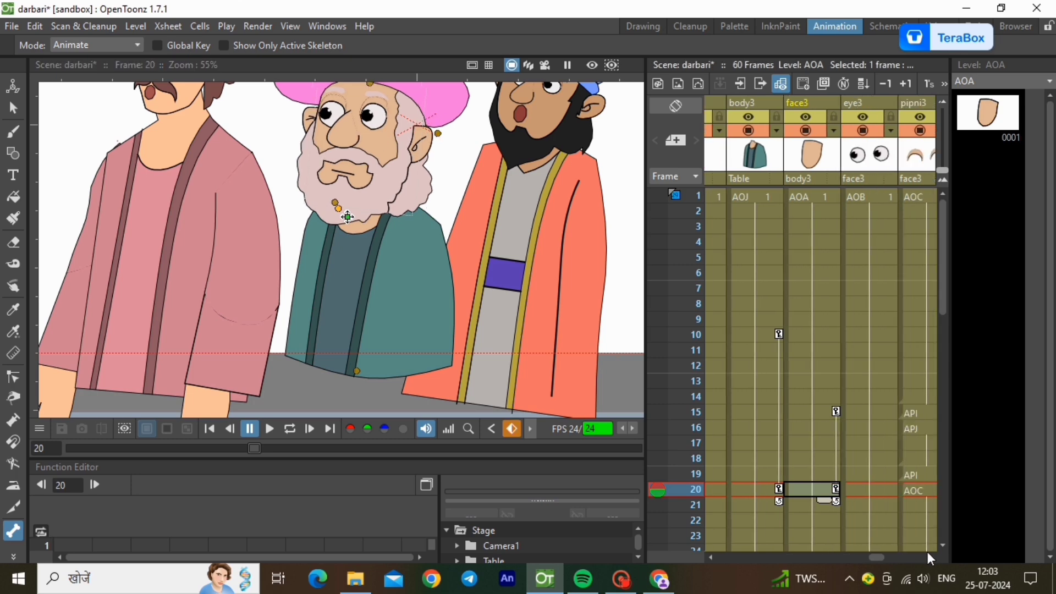
pyautogui.click(808, 489)
pyautogui.rightClick(807, 485)
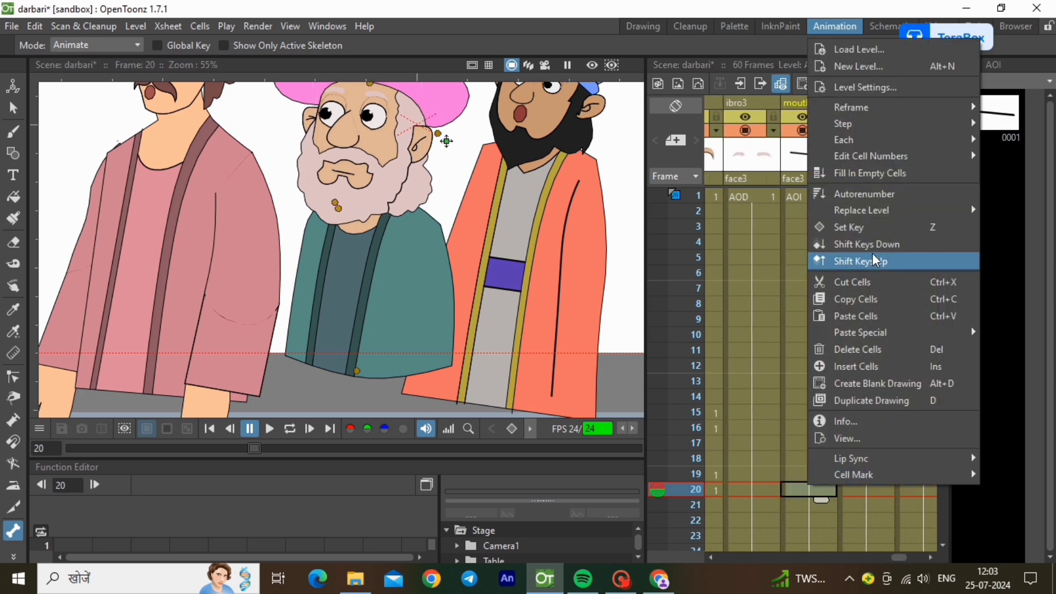
pyautogui.click(873, 350)
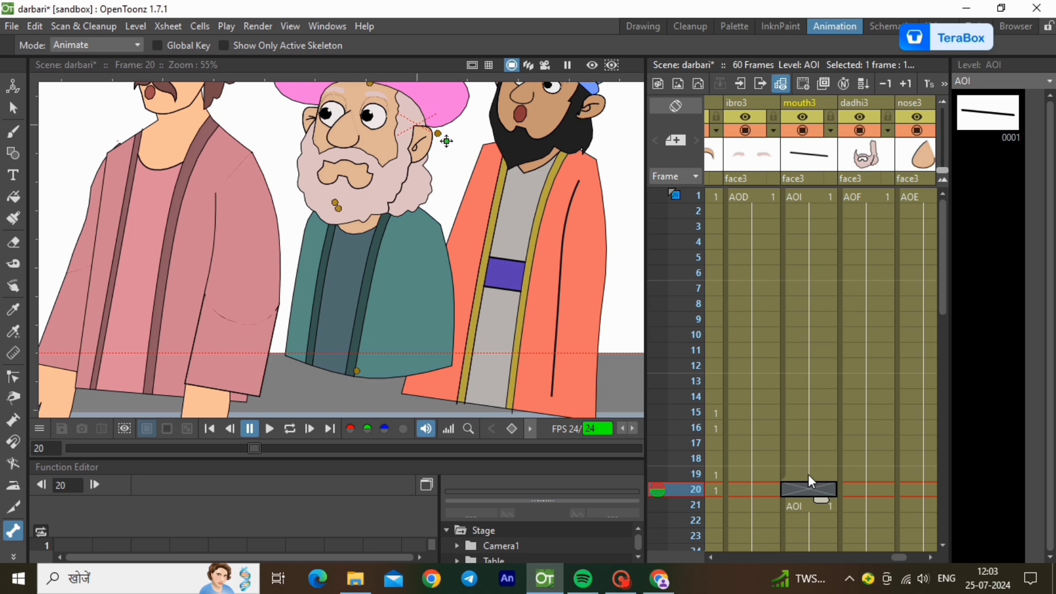
pyautogui.click(135, 26)
pyautogui.moveTo(152, 42)
pyautogui.click(314, 44)
pyautogui.click(567, 460)
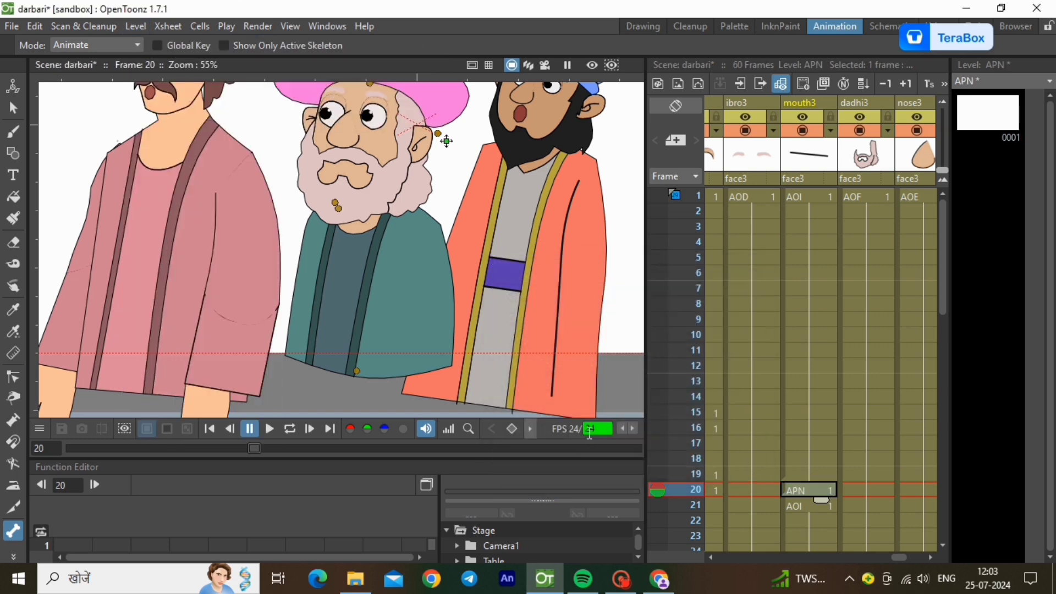
# Draw a small circle as the white-bearded courtier's open mouth at frame 20 and select it.
pyautogui.scroll(1, 333, 148)
pyautogui.scroll(3, 339, 152)
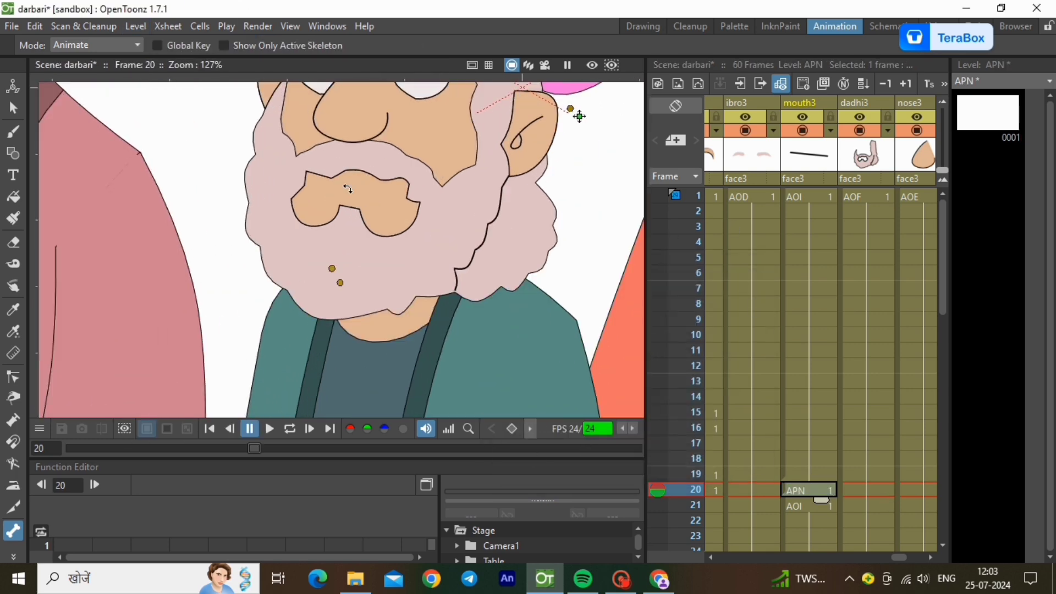
pyautogui.press('g')
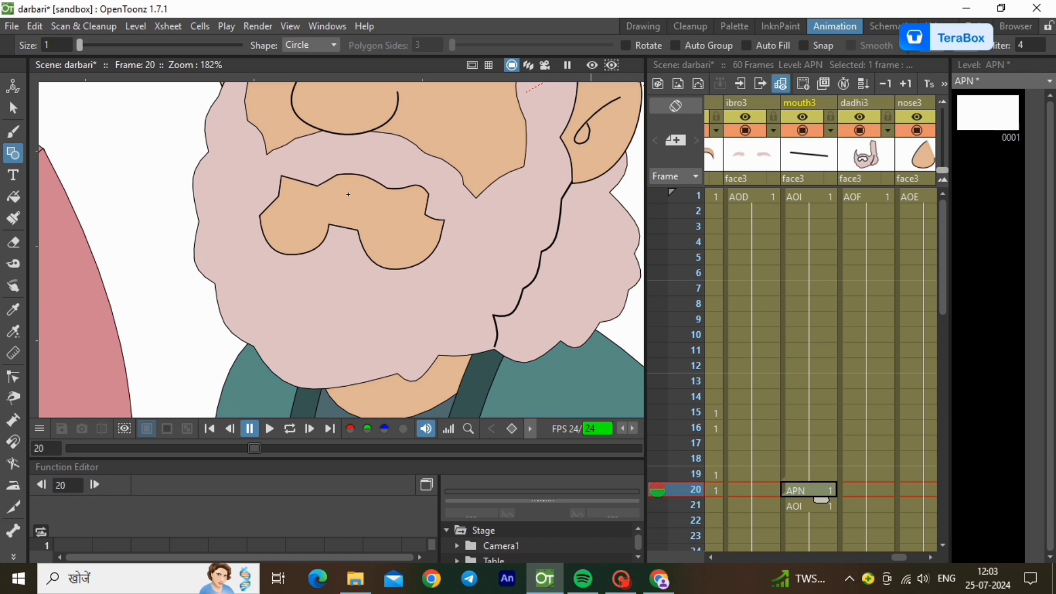
pyautogui.moveTo(350, 191)
pyautogui.mouseDown()
pyautogui.moveTo(374, 193)
pyautogui.moveTo(349, 222)
pyautogui.moveTo(362, 219)
pyautogui.mouseUp()
pyautogui.press('s')
pyautogui.click(352, 214)
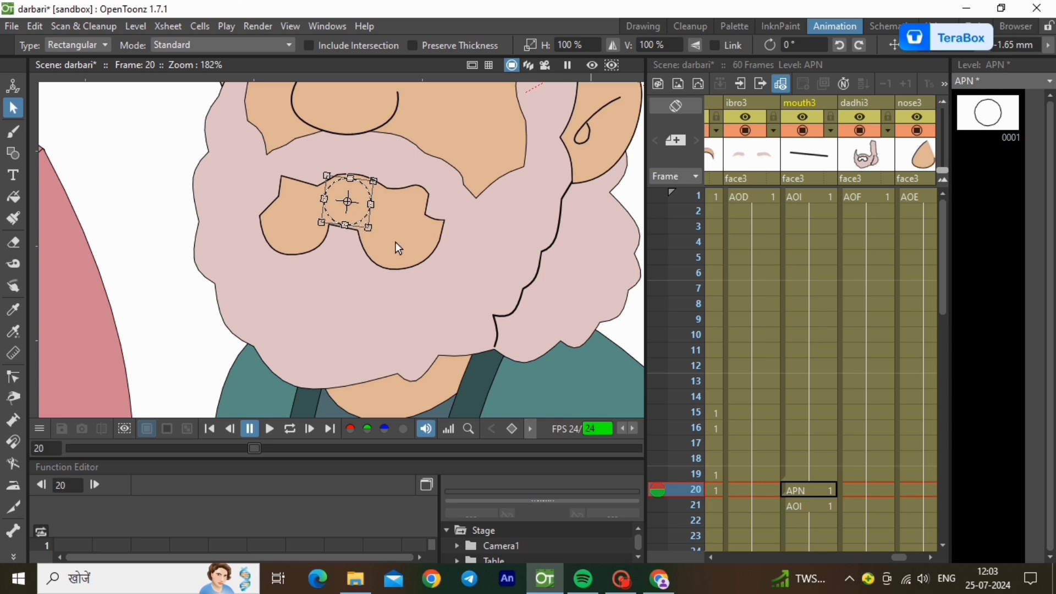
# Add a brownish-red palette style (H 0, S 39, V 58) and fill the white-bearded courtier's mouth circle with it.
pyautogui.click(643, 26)
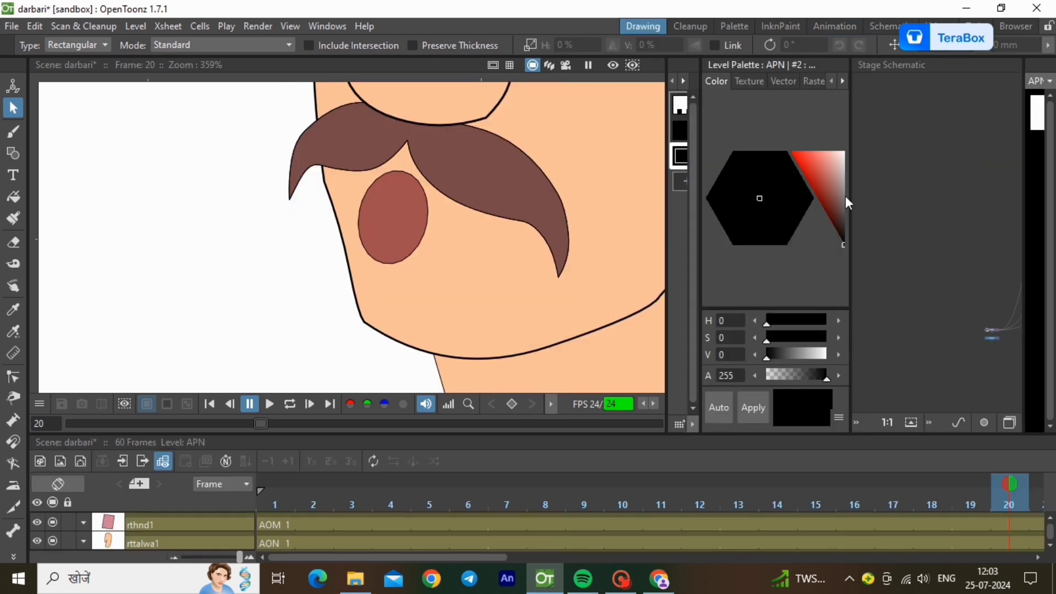
pyautogui.scroll(-6, 200, 279)
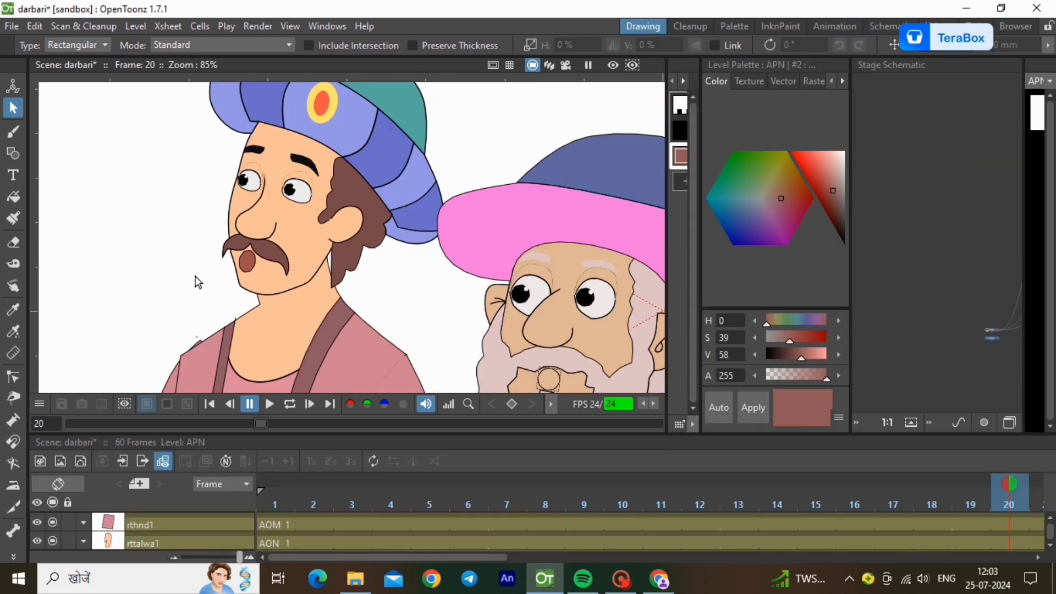
pyautogui.scroll(-1, 199, 282)
pyautogui.click(14, 197)
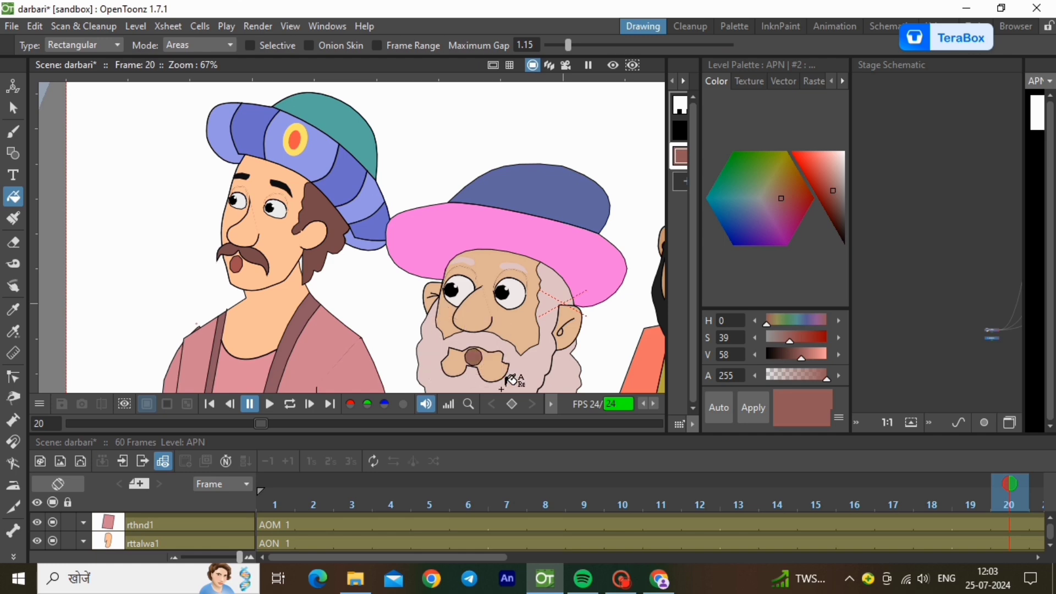
# Delete the old mouth3 cells from frames 21 to 60 and fill the empty cells with the open-mouth drawing.
pyautogui.click(834, 26)
pyautogui.moveTo(808, 505); pyautogui.dragTo(806, 379)
pyautogui.rightClick(806, 374)
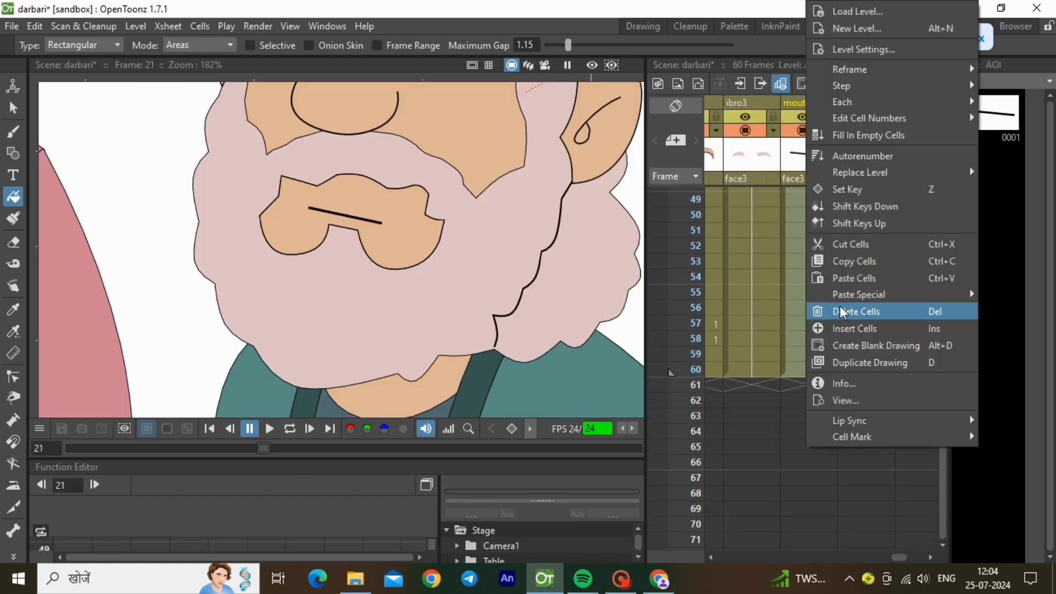
pyautogui.click(850, 306)
pyautogui.click(813, 464)
pyautogui.rightClick(813, 464)
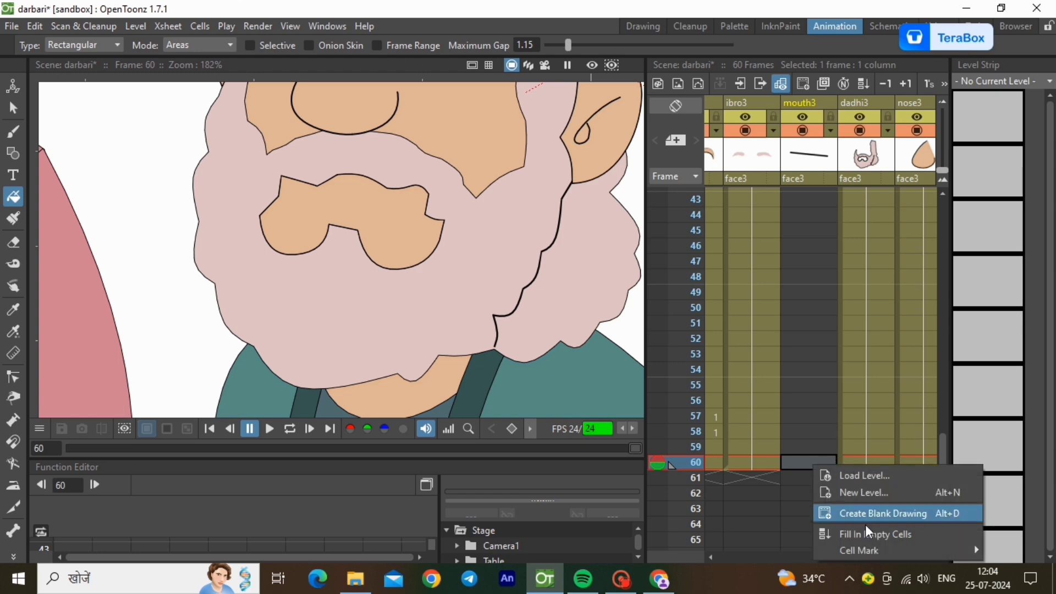
pyautogui.click(866, 528)
# Play the courtiers' animation from frame 1 with all three characters in view.
pyautogui.scroll(10, 798, 409)
pyautogui.click(814, 197)
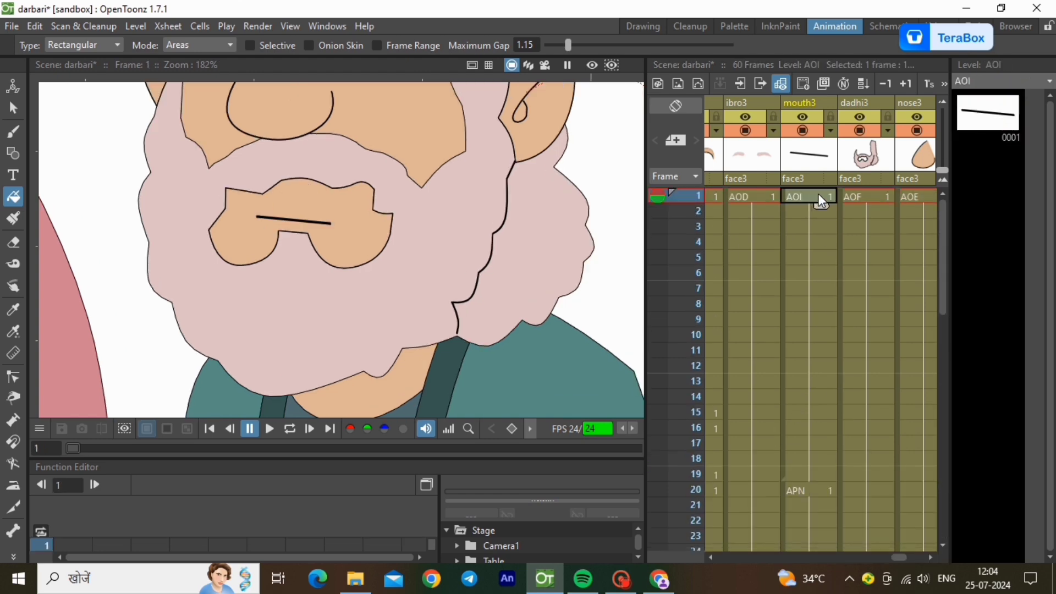
pyautogui.scroll(-8, 352, 234)
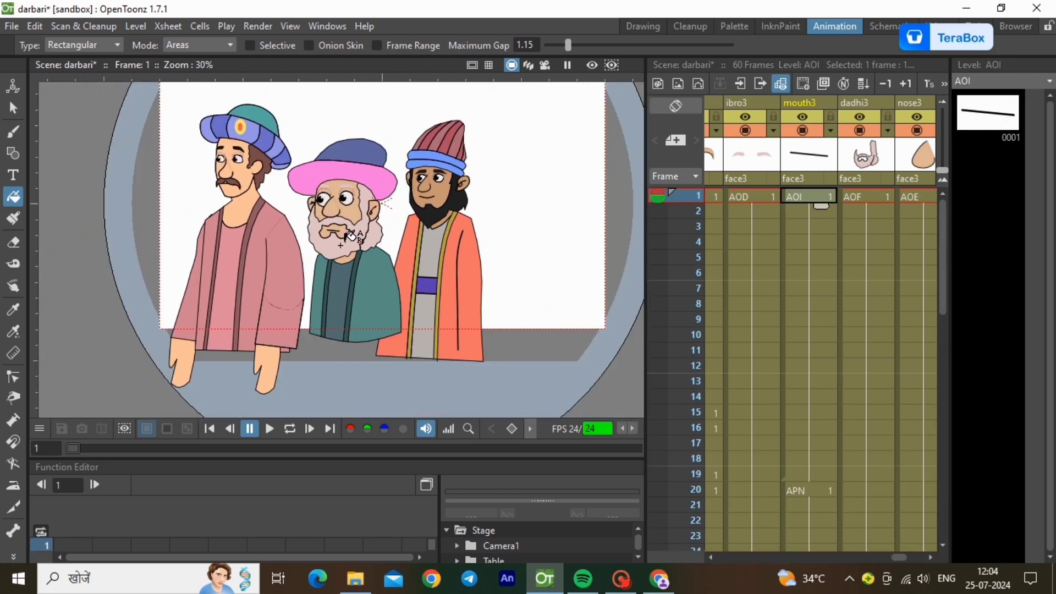
pyautogui.scroll(-1, 351, 234)
pyautogui.click(270, 430)
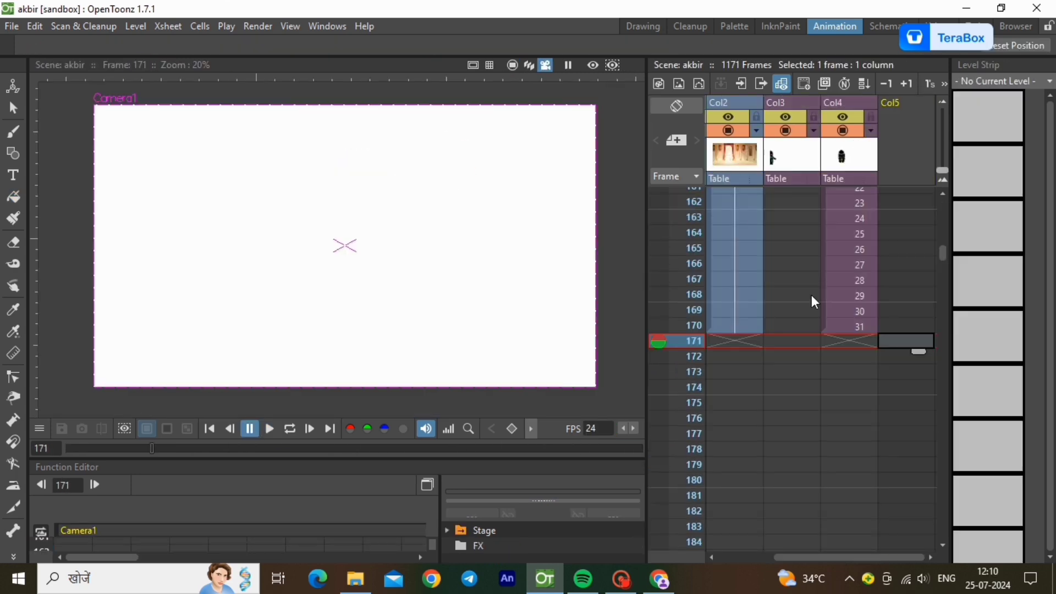
# Add the bg2 image from drive D to Col2 at frame 171, directly after the previous background.
pyautogui.click(850, 329)
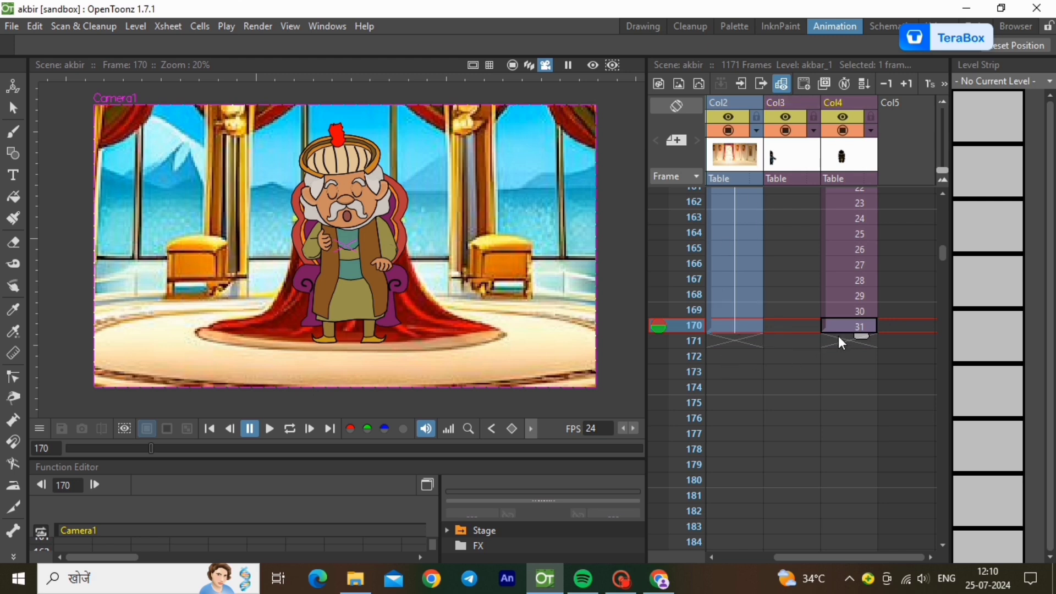
pyautogui.click(740, 342)
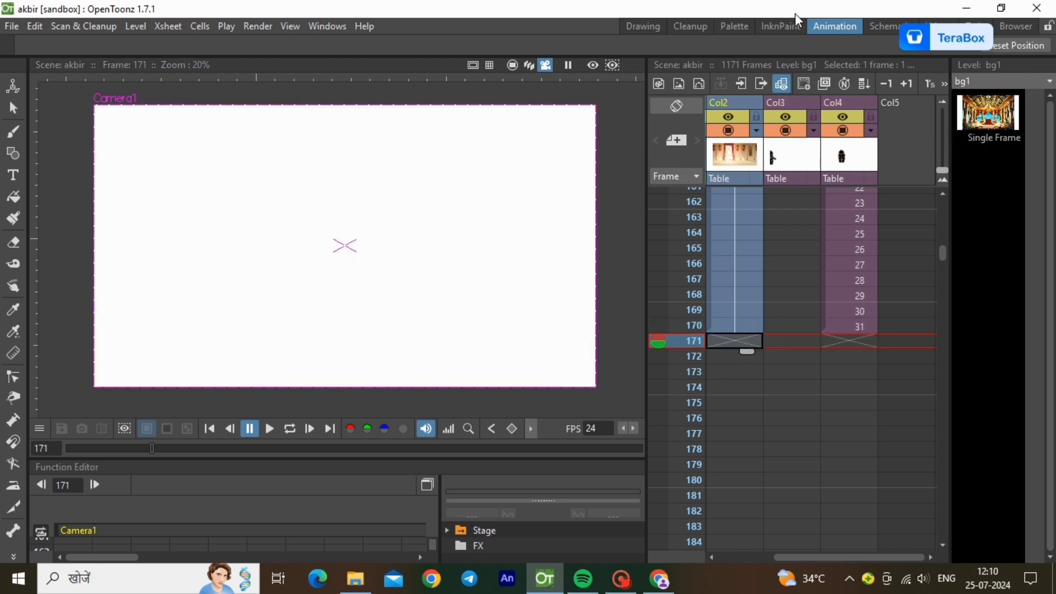
pyautogui.click(356, 578)
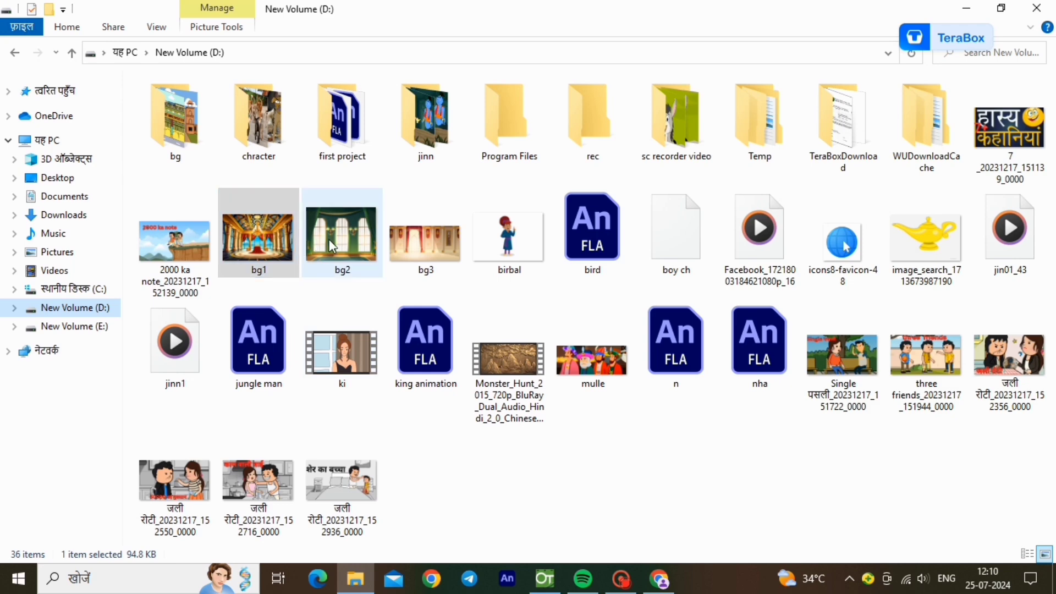
pyautogui.moveTo(328, 240); pyautogui.dragTo(384, 306)
pyautogui.click(529, 309)
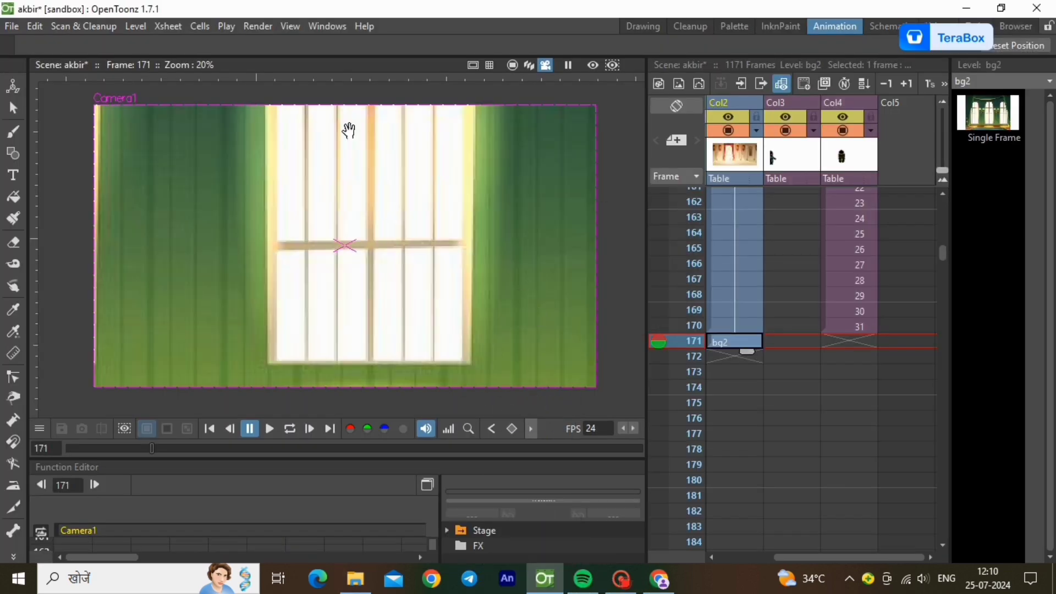
# Extend the bg2 background in Col2 from frame 171 to frame 223.
pyautogui.click(507, 69)
pyautogui.scroll(-5, 313, 219)
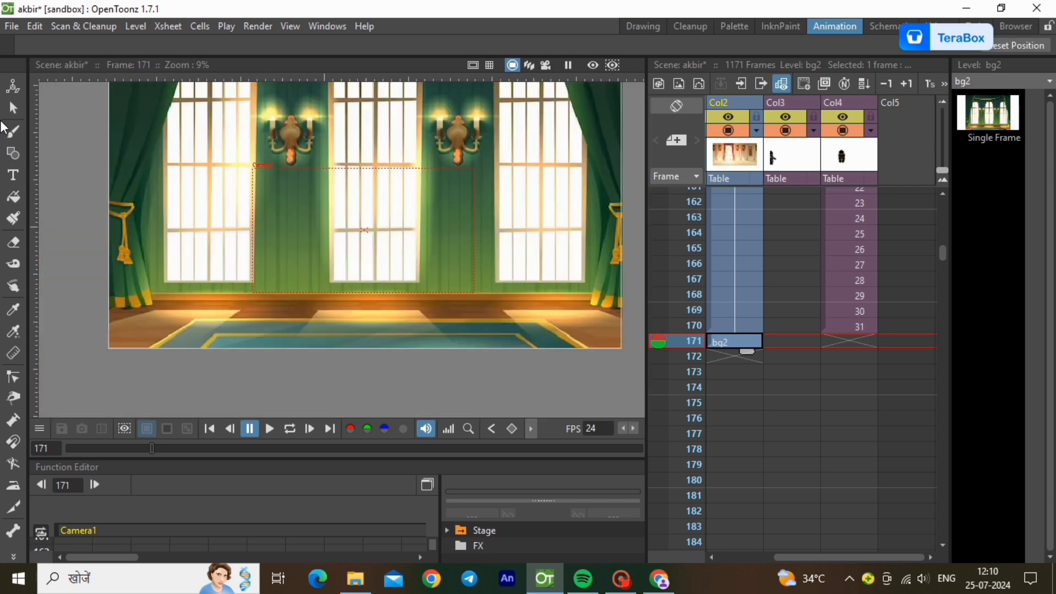
pyautogui.click(546, 66)
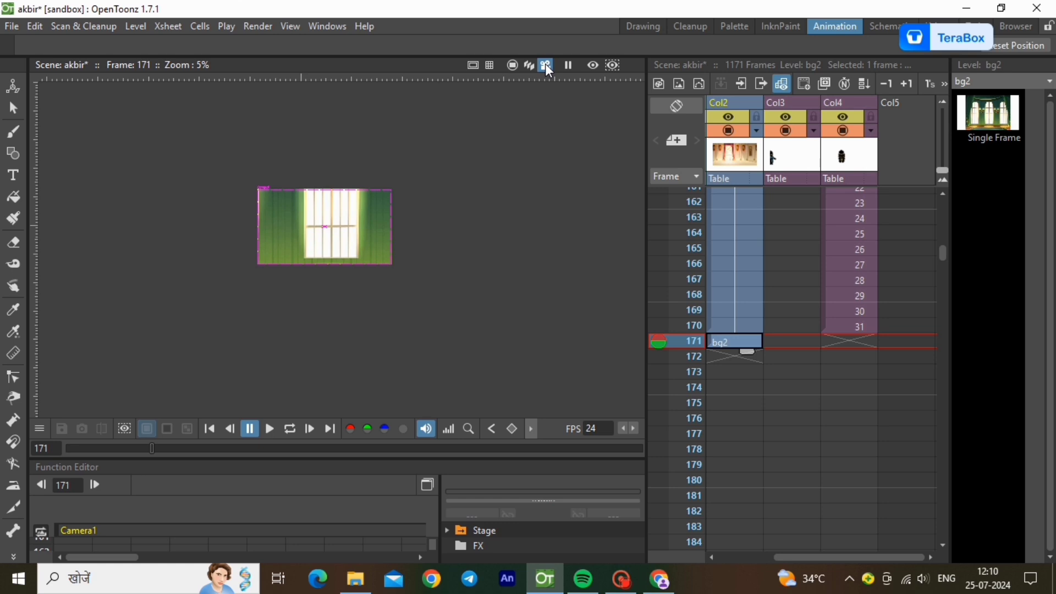
pyautogui.click(512, 65)
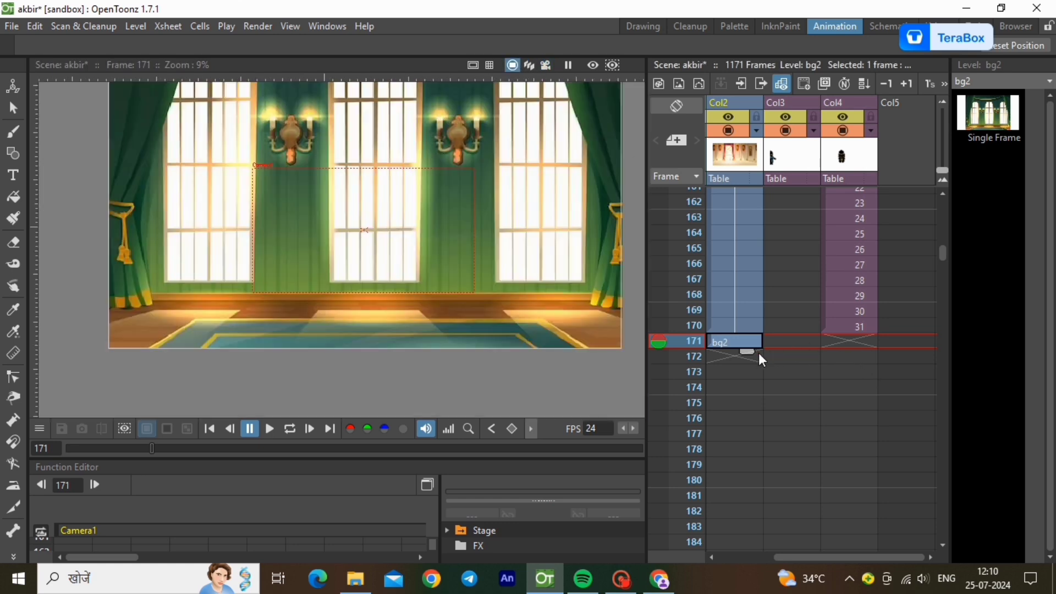
pyautogui.moveTo(753, 356); pyautogui.dragTo(753, 500)
pyautogui.scroll(10, 856, 358)
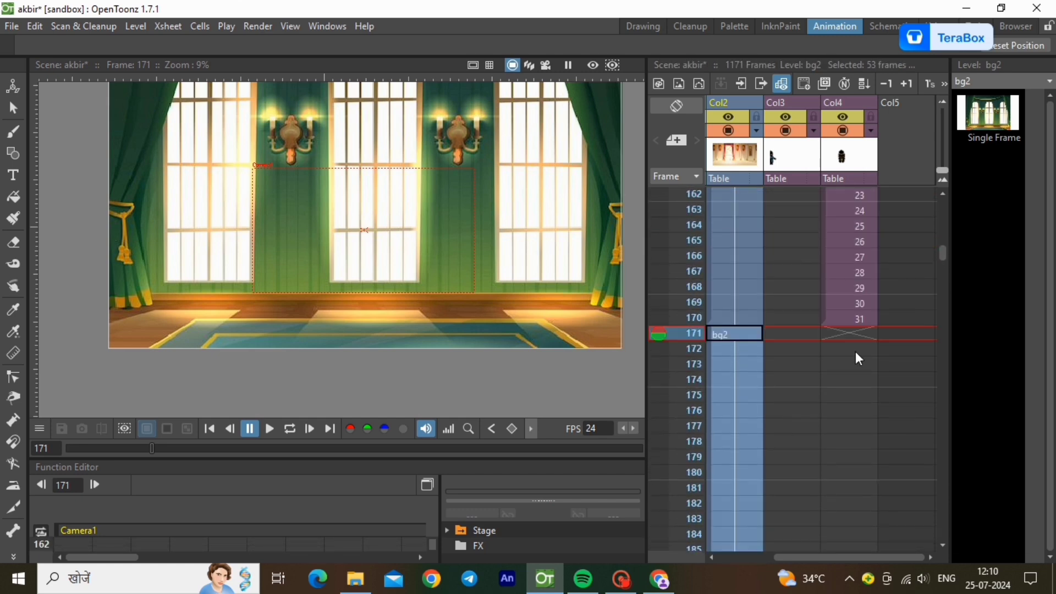
# Load darbari.tnz as a sub-xsheet into Col5 at frame 171, keeping it at its original location.
pyautogui.click(896, 336)
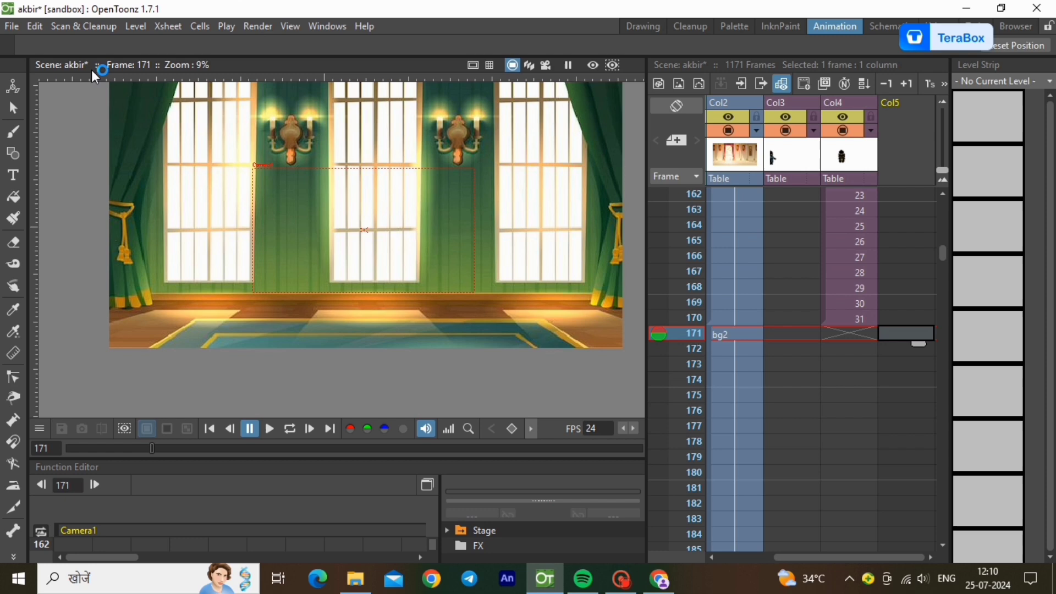
pyautogui.click(8, 27)
pyautogui.click(54, 185)
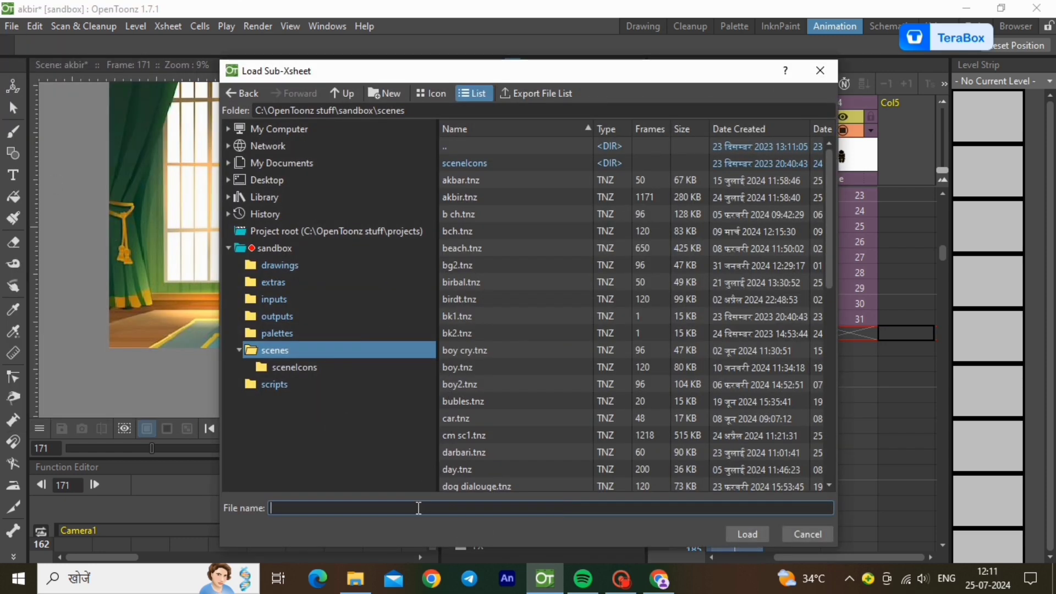
pyautogui.click(485, 452)
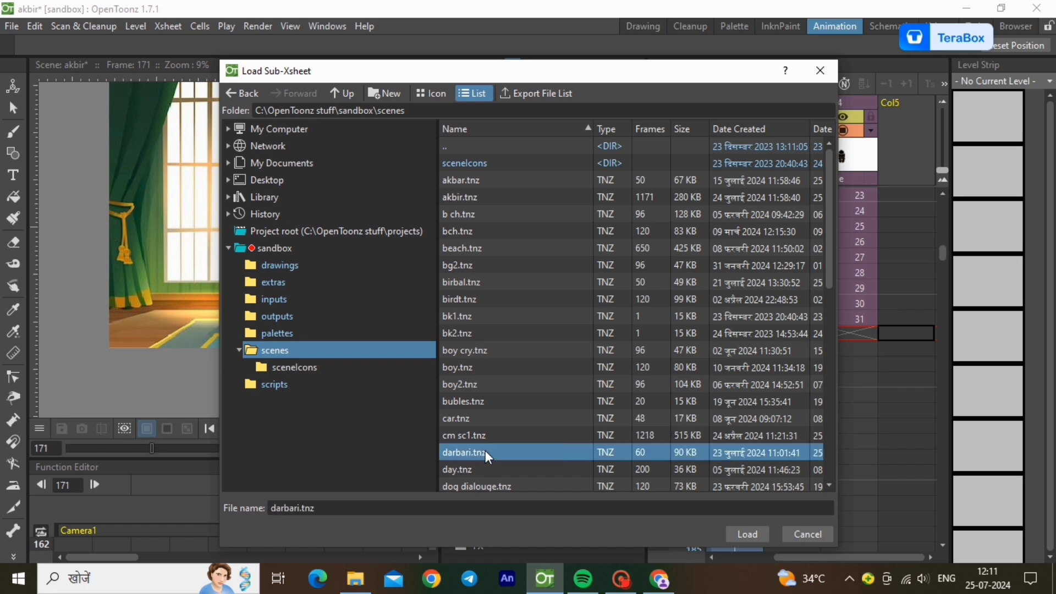
pyautogui.click(757, 537)
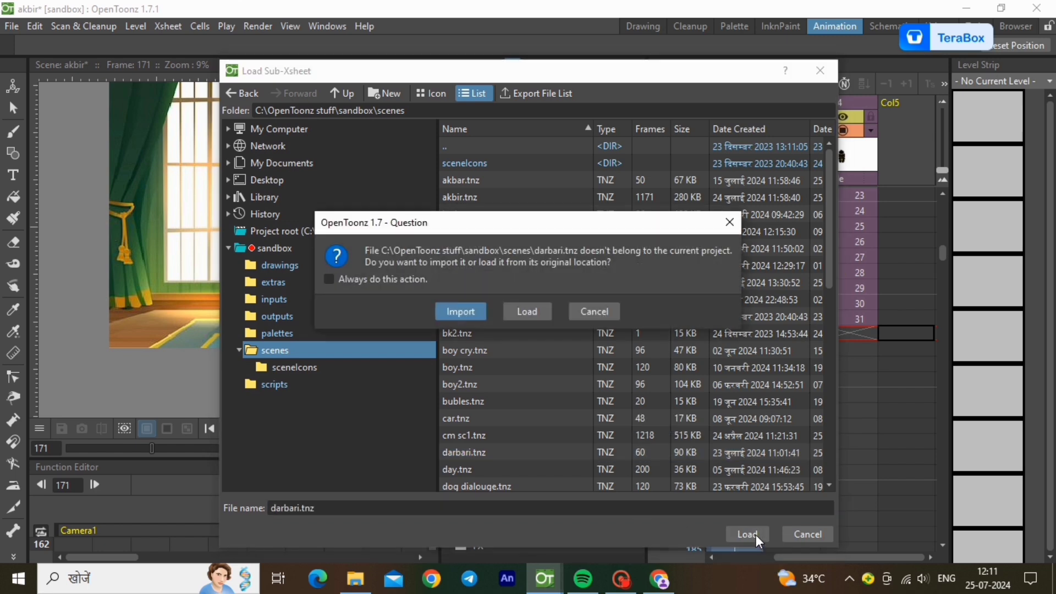
pyautogui.click(529, 315)
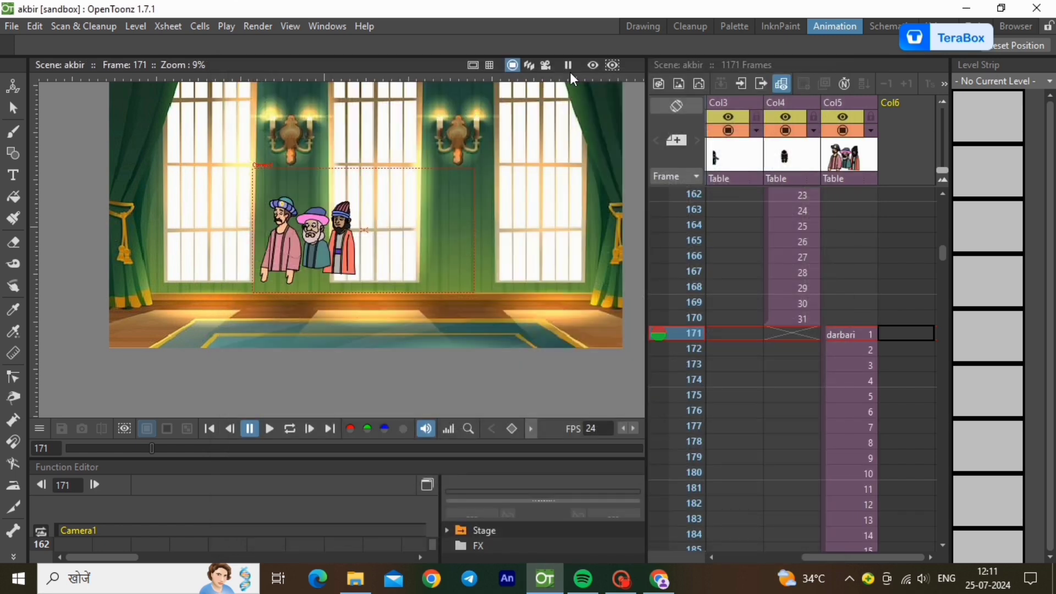
# Shift the courtiers in Col5 down and to the right at frame 171 and scale them globally to about 152%.
pyautogui.click(545, 65)
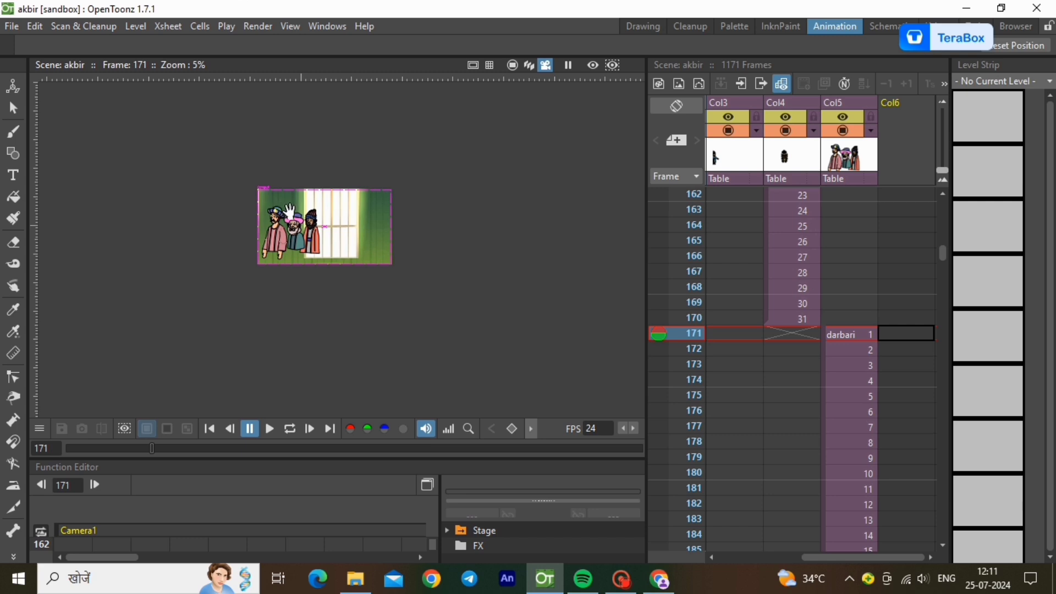
pyautogui.click(863, 335)
pyautogui.scroll(2, 283, 223)
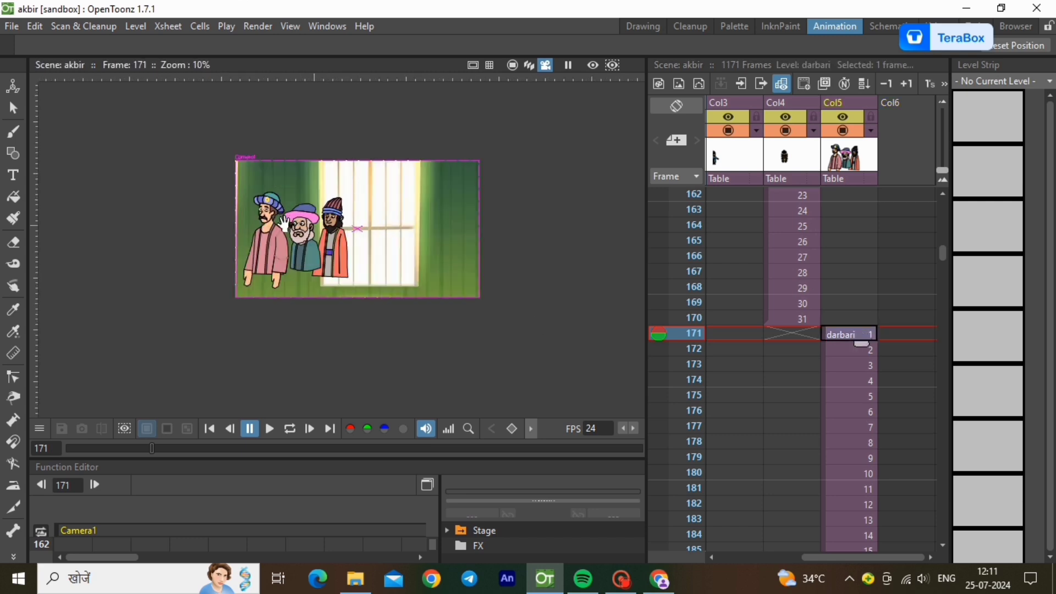
pyautogui.scroll(2, 330, 203)
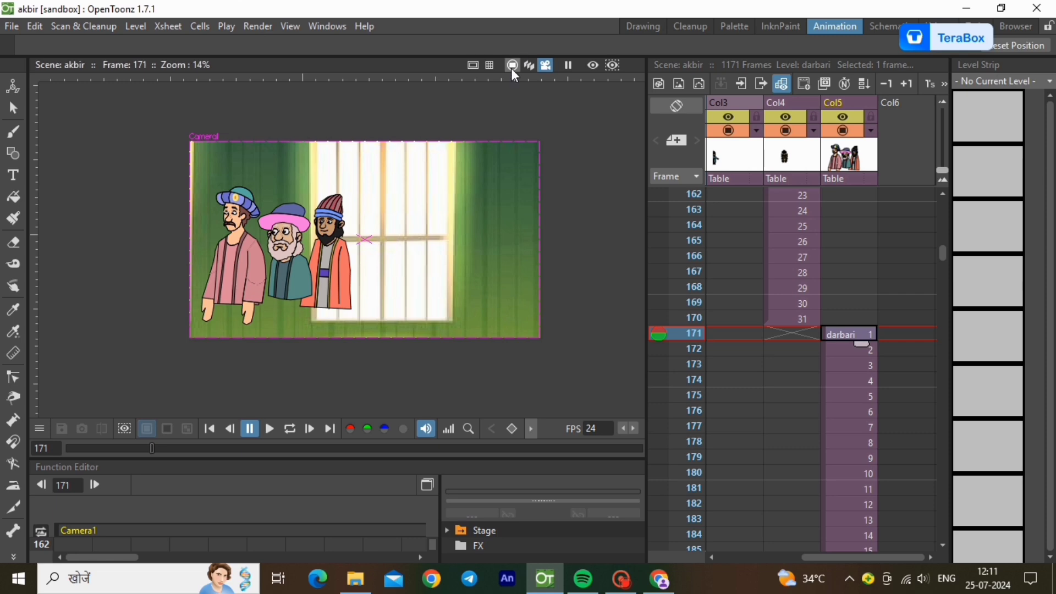
pyautogui.click(512, 65)
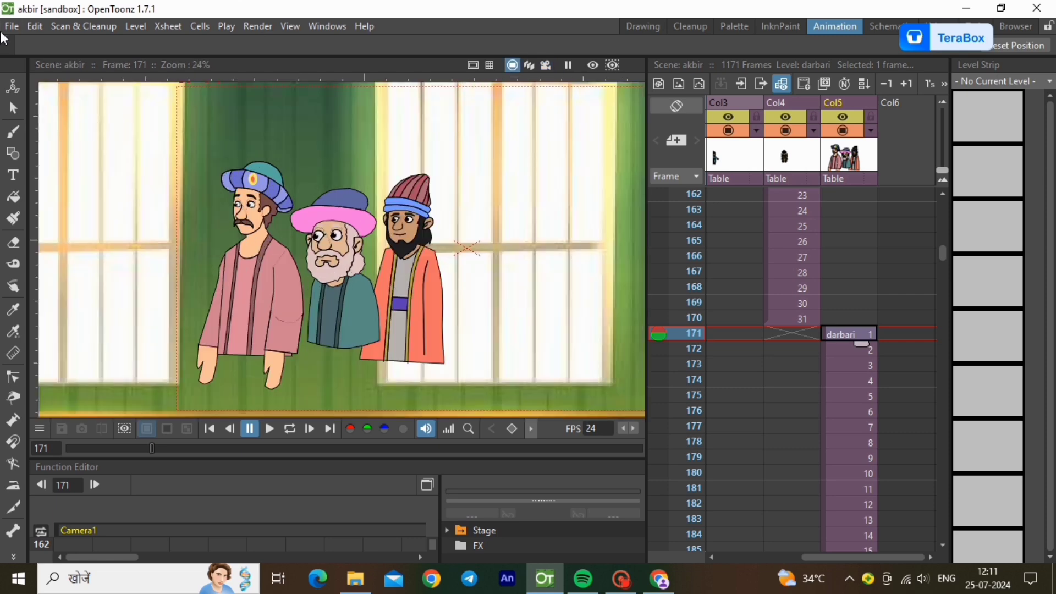
pyautogui.click(12, 86)
pyautogui.moveTo(219, 172); pyautogui.dragTo(303, 245)
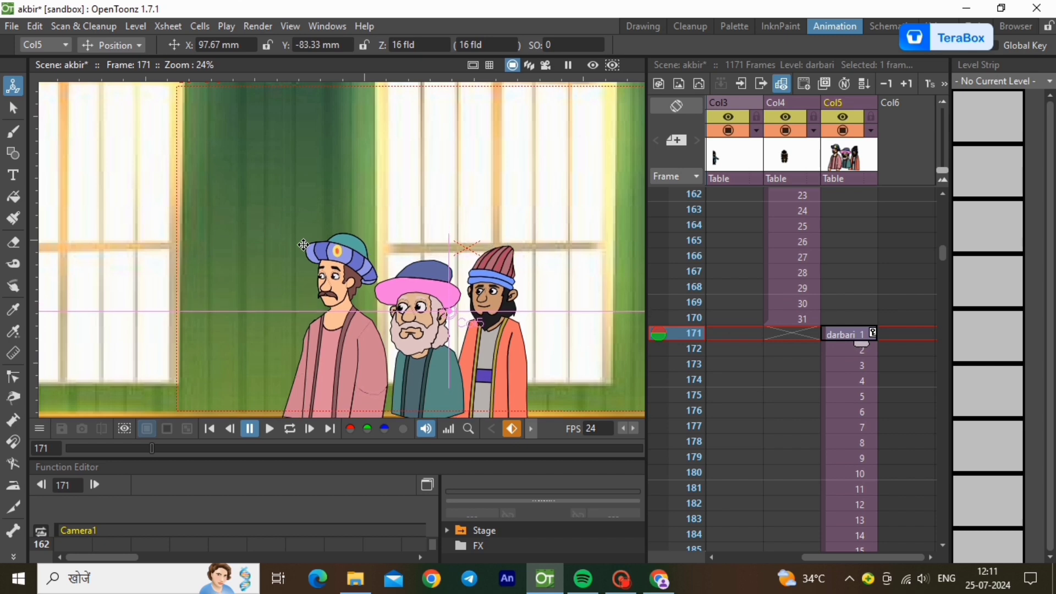
pyautogui.click(138, 44)
pyautogui.click(116, 100)
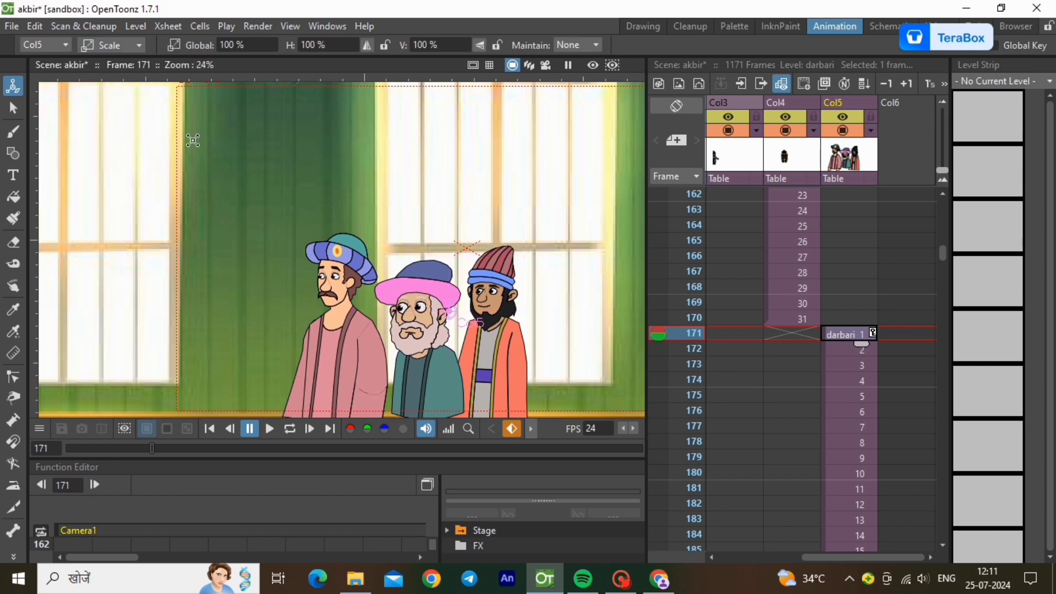
pyautogui.moveTo(193, 141); pyautogui.dragTo(66, 40)
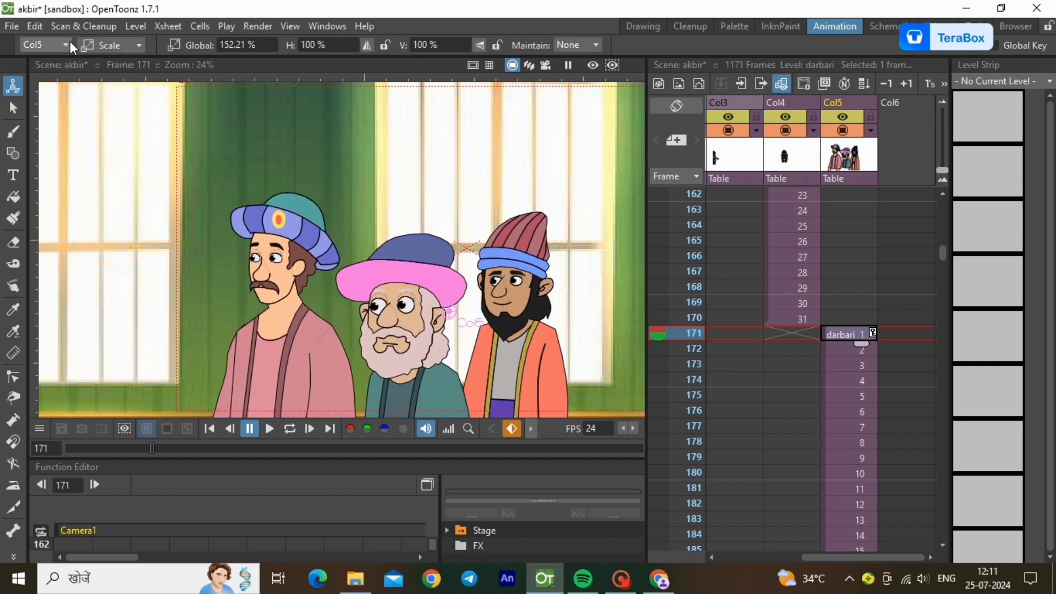
# Reposition the enlarged courtiers at frame 171 to about X 133.5 mm, Y -20.6 mm and check them in camera view.
pyautogui.click(141, 42)
pyautogui.click(136, 71)
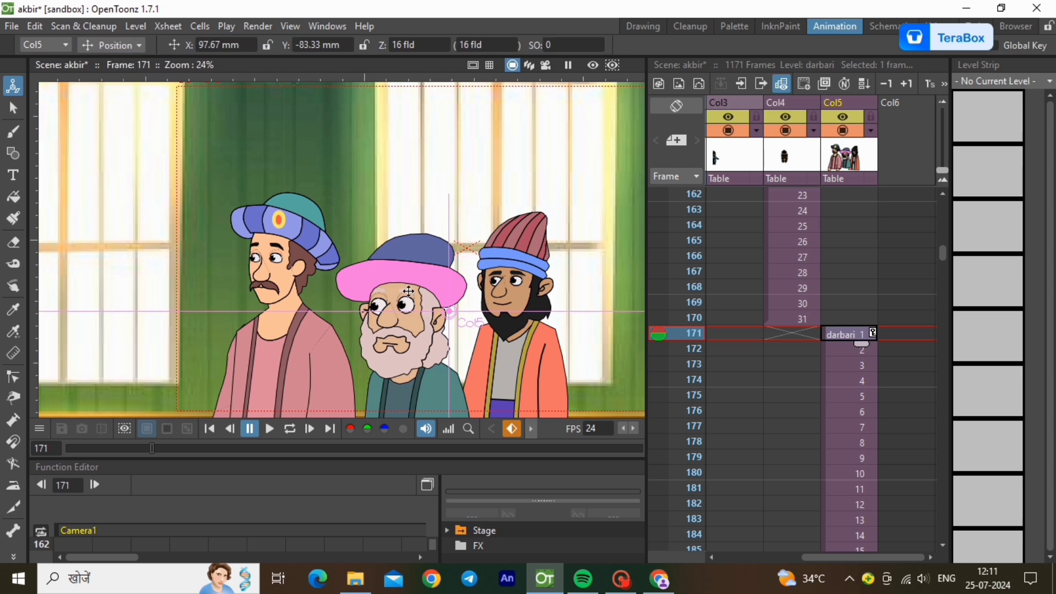
pyautogui.moveTo(449, 312); pyautogui.dragTo(479, 258)
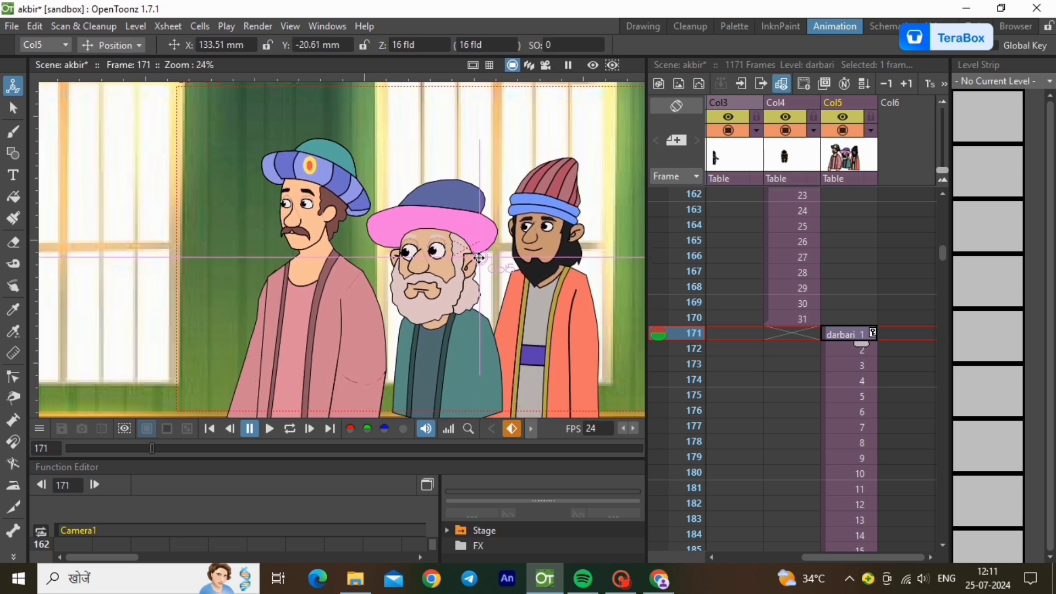
pyautogui.scroll(-2, 172, 141)
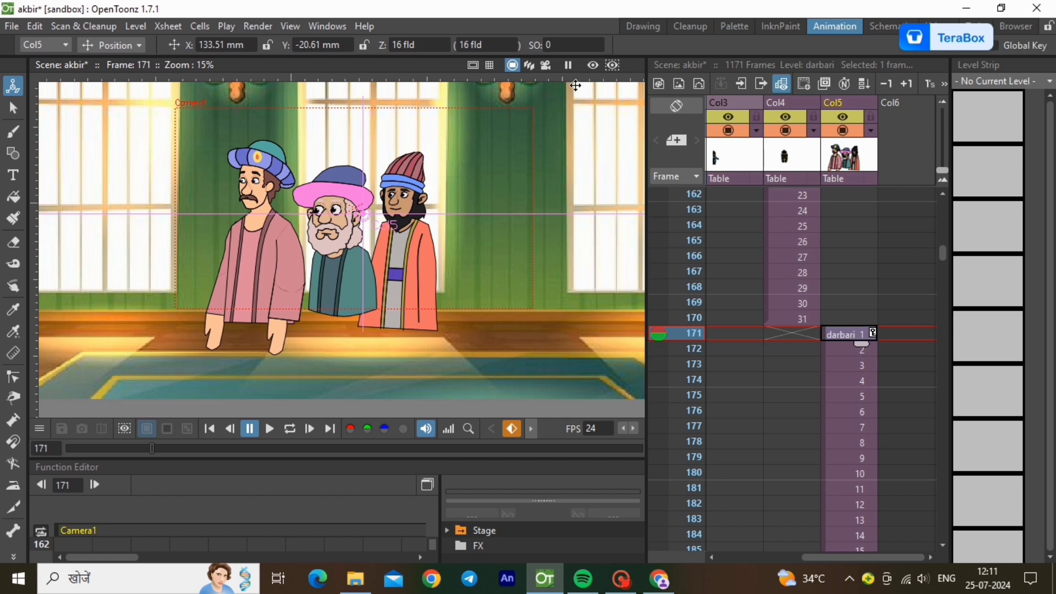
pyautogui.click(547, 66)
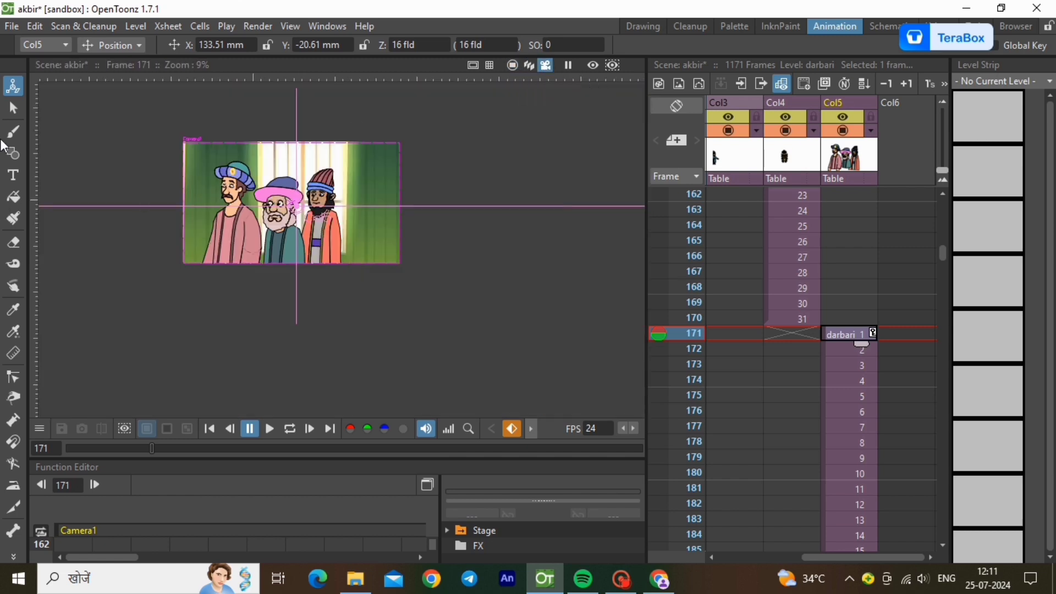
# Play the courtiers' shot against the bg2 background from frame 171 in camera view.
pyautogui.click(13, 107)
pyautogui.scroll(2, 196, 121)
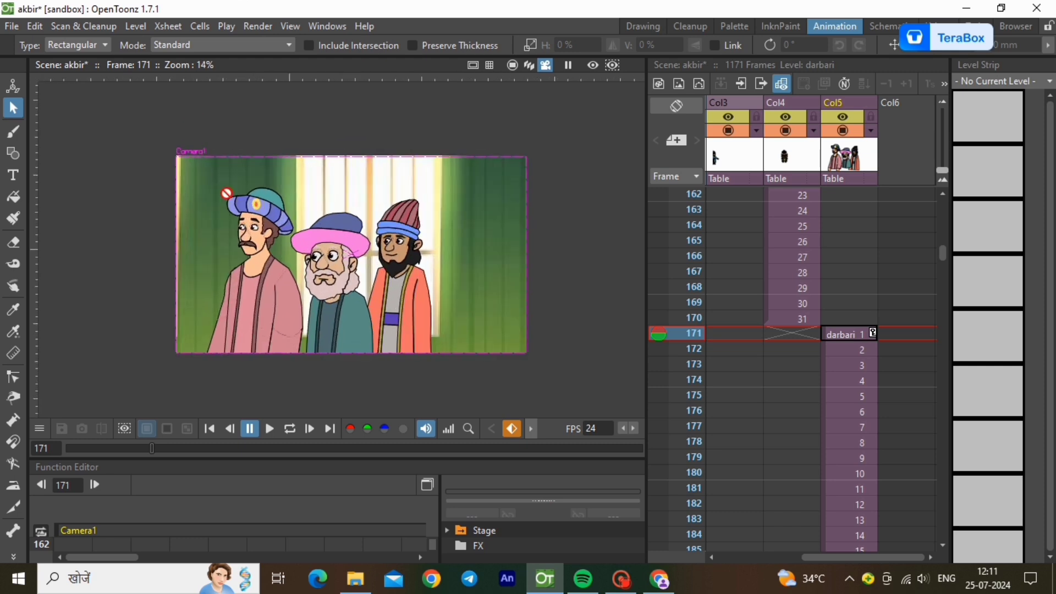
pyautogui.click(274, 432)
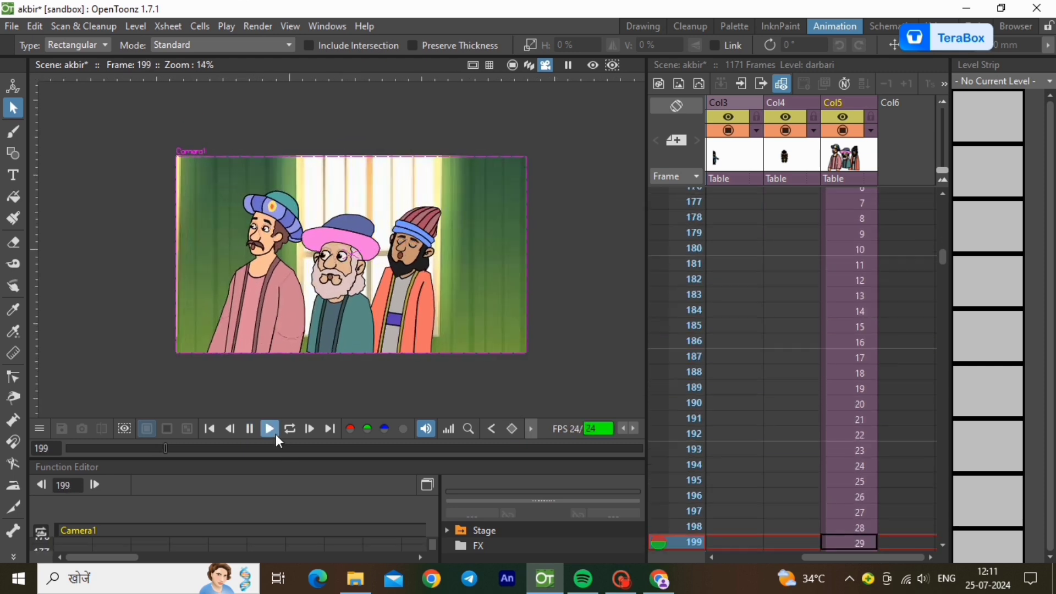
pyautogui.click(276, 434)
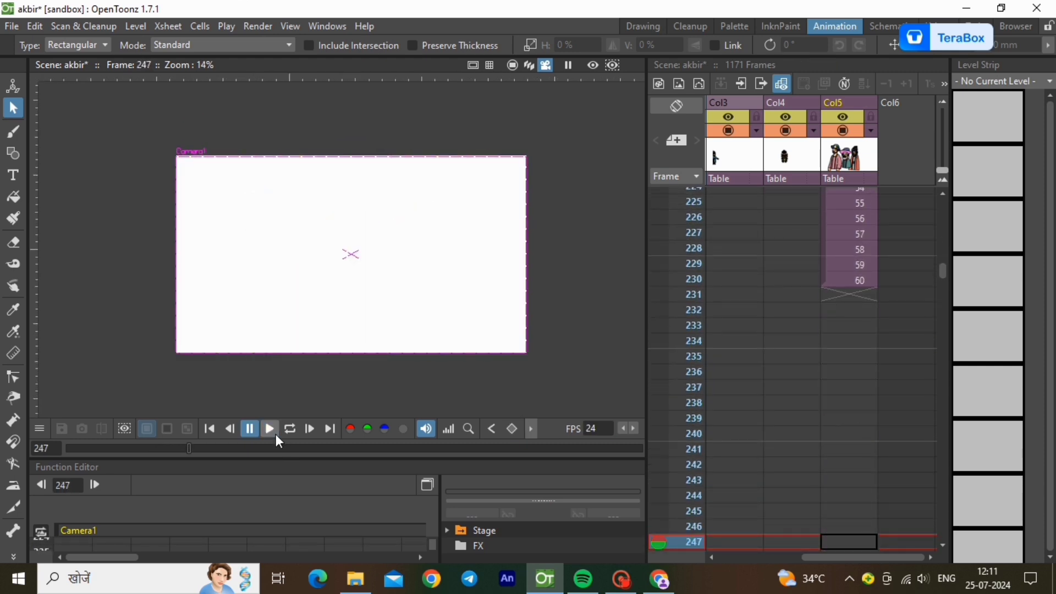
# Replay the end of the courtiers' shot from frames 231, 220 and 215 to check their last cells.
pyautogui.click(849, 297)
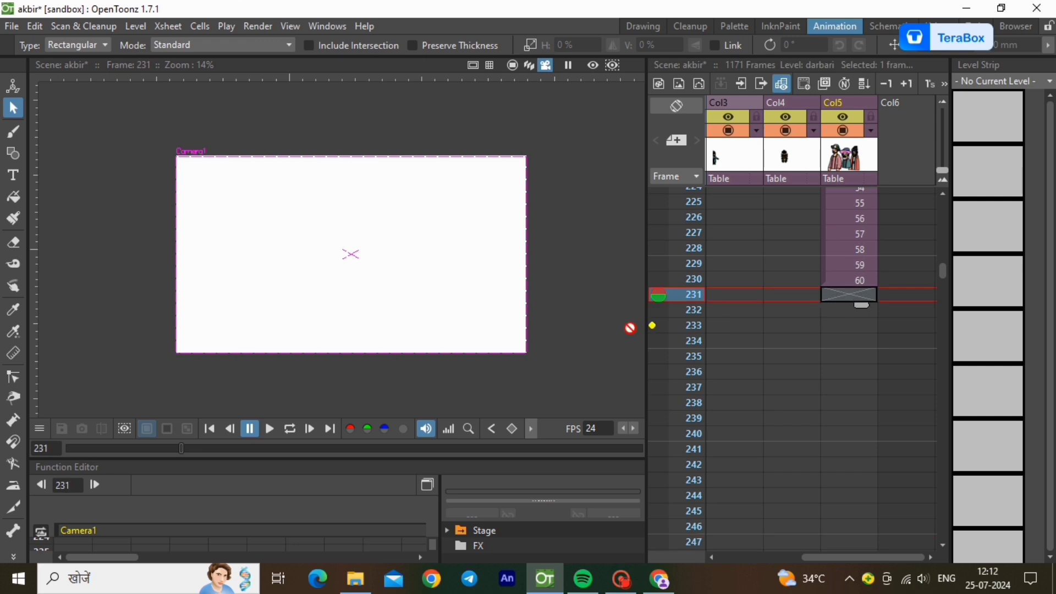
pyautogui.click(274, 431)
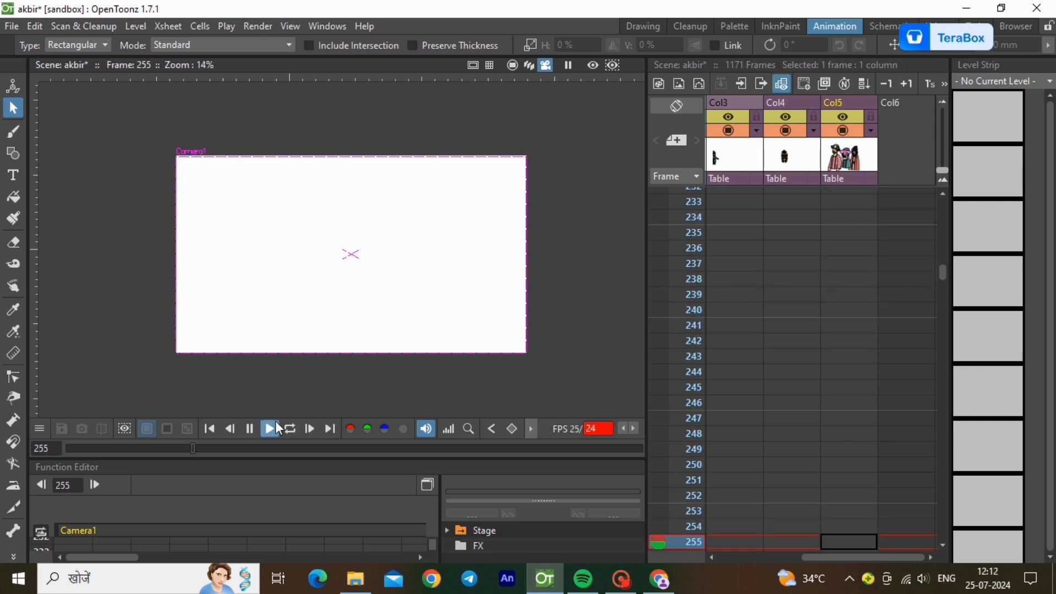
pyautogui.click(273, 431)
pyautogui.scroll(6, 876, 321)
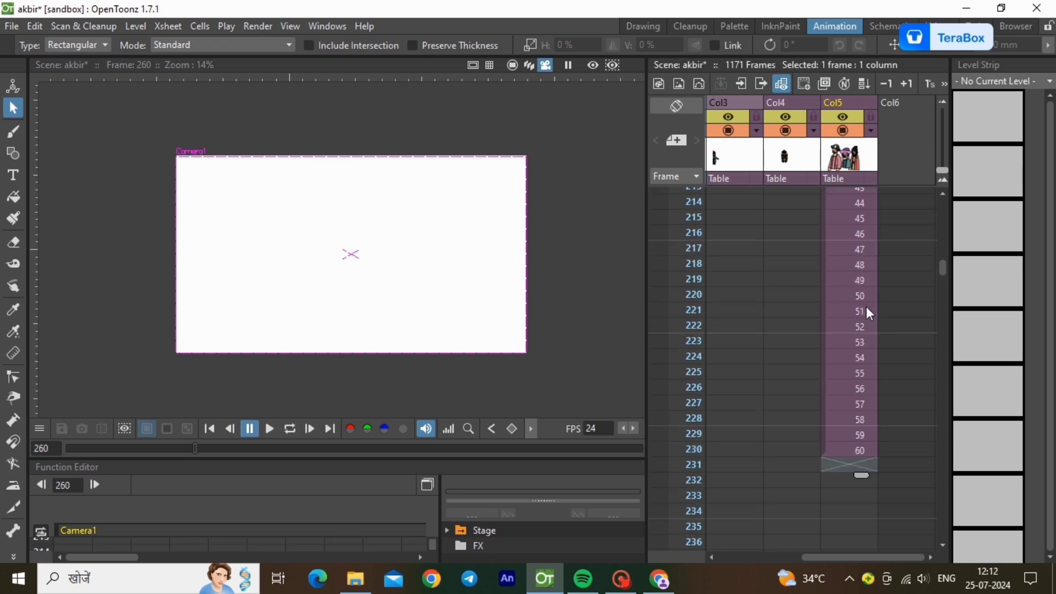
pyautogui.click(850, 296)
pyautogui.click(274, 428)
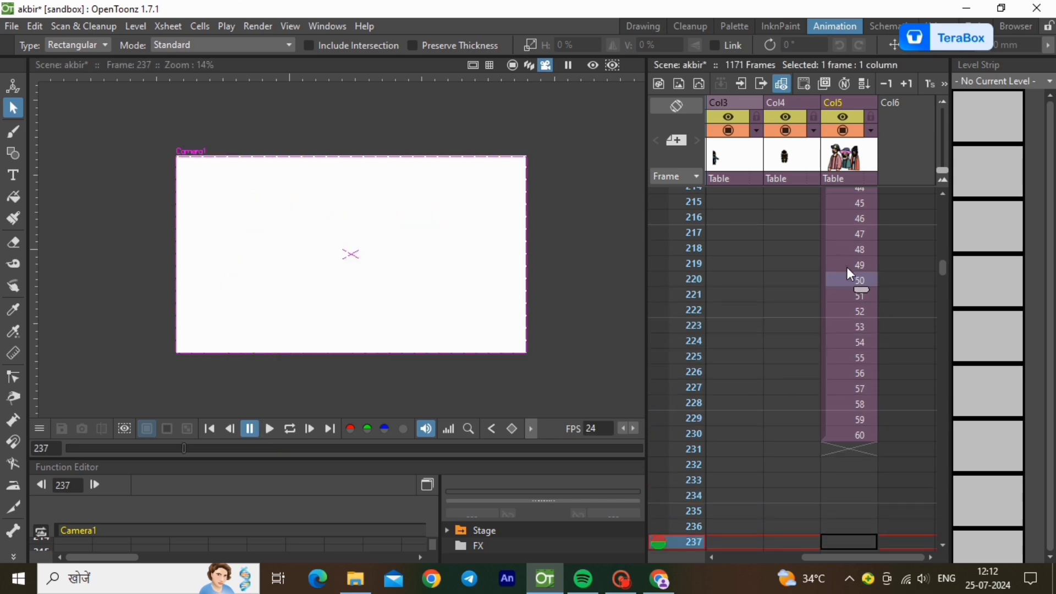
pyautogui.click(843, 212)
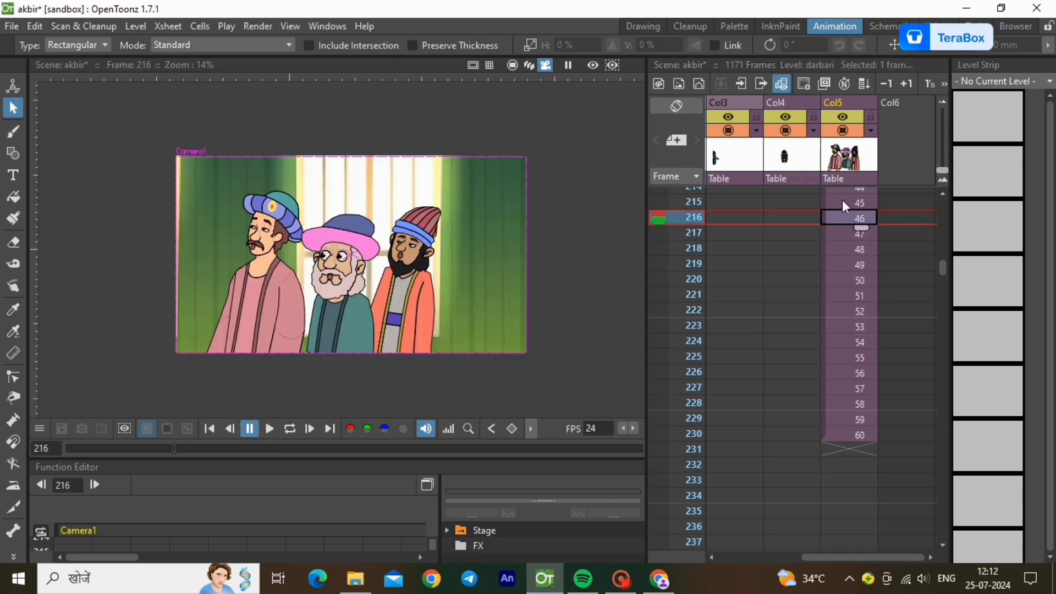
pyautogui.click(843, 201)
pyautogui.click(269, 429)
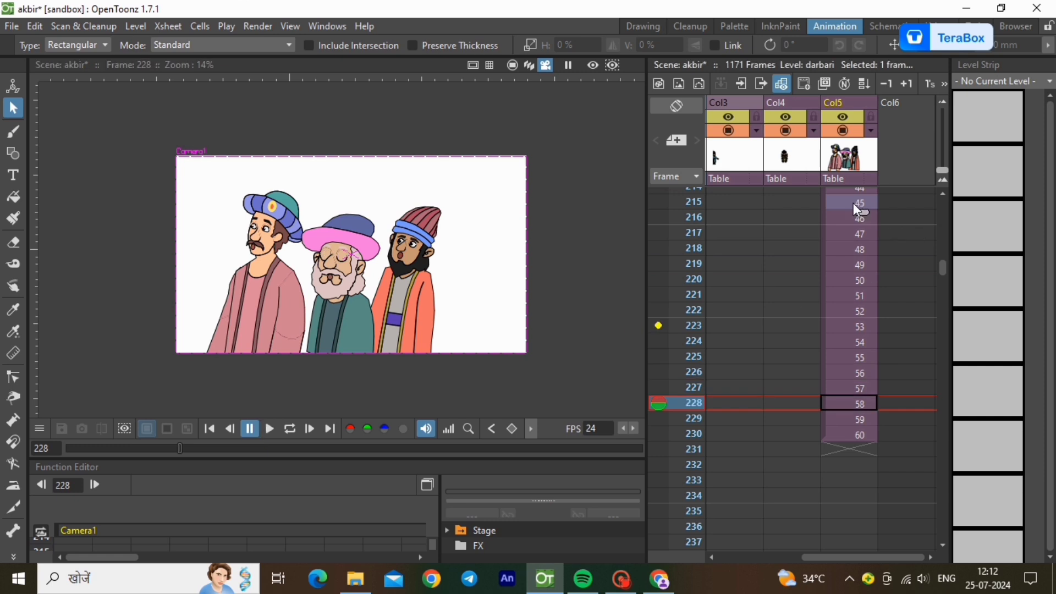
# Remove the courtiers' cells from frames 216 to 230 in Col5.
pyautogui.moveTo(844, 220); pyautogui.dragTo(864, 439)
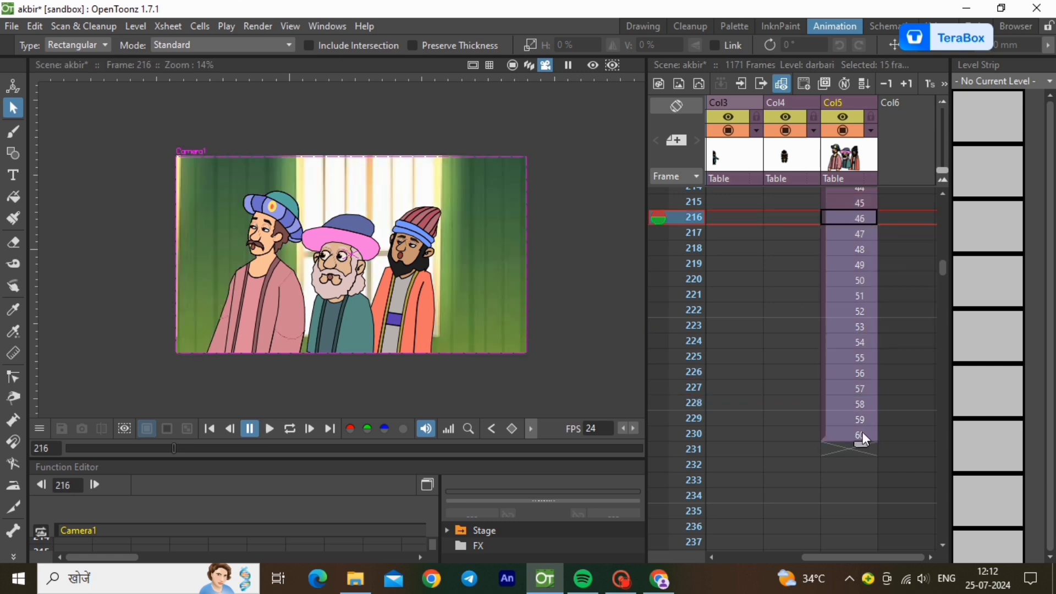
pyautogui.rightClick(863, 431)
pyautogui.click(909, 310)
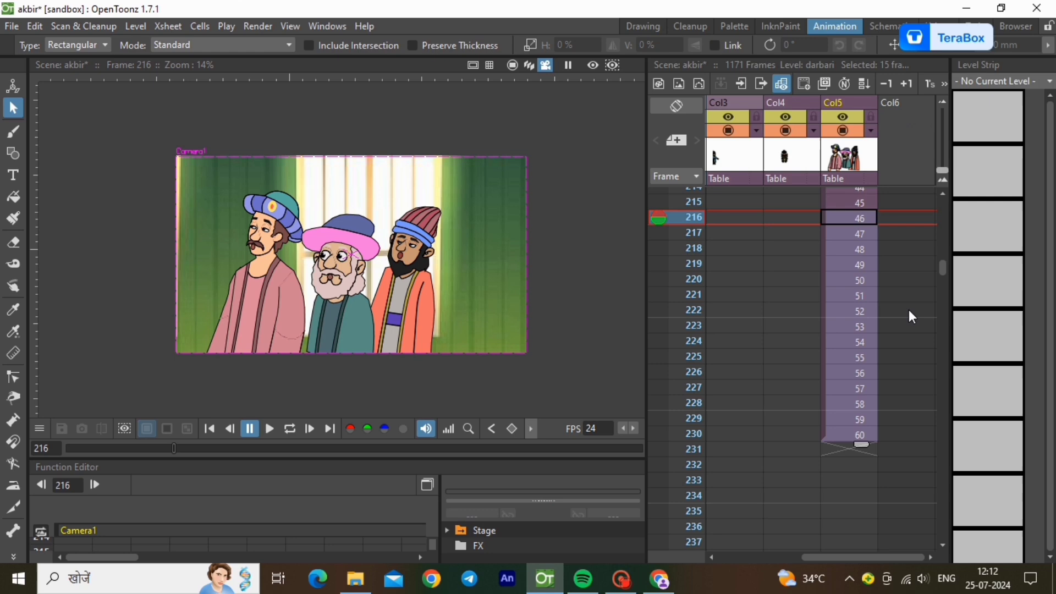
# Play the scene onward from frame 215 and again from frame 260 to check what follows the courtiers' shot.
pyautogui.click(839, 203)
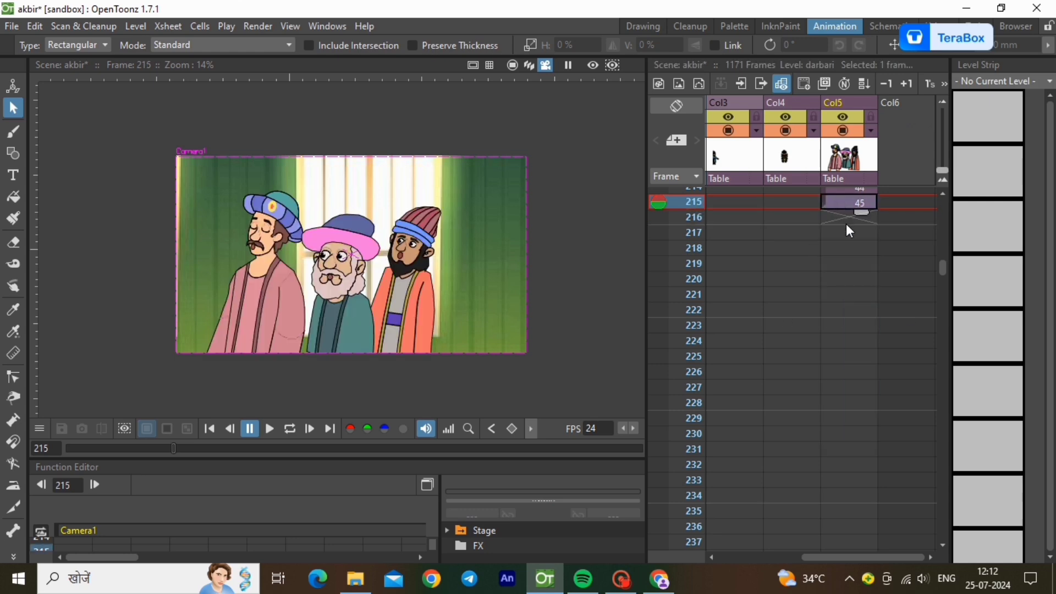
pyautogui.click(268, 431)
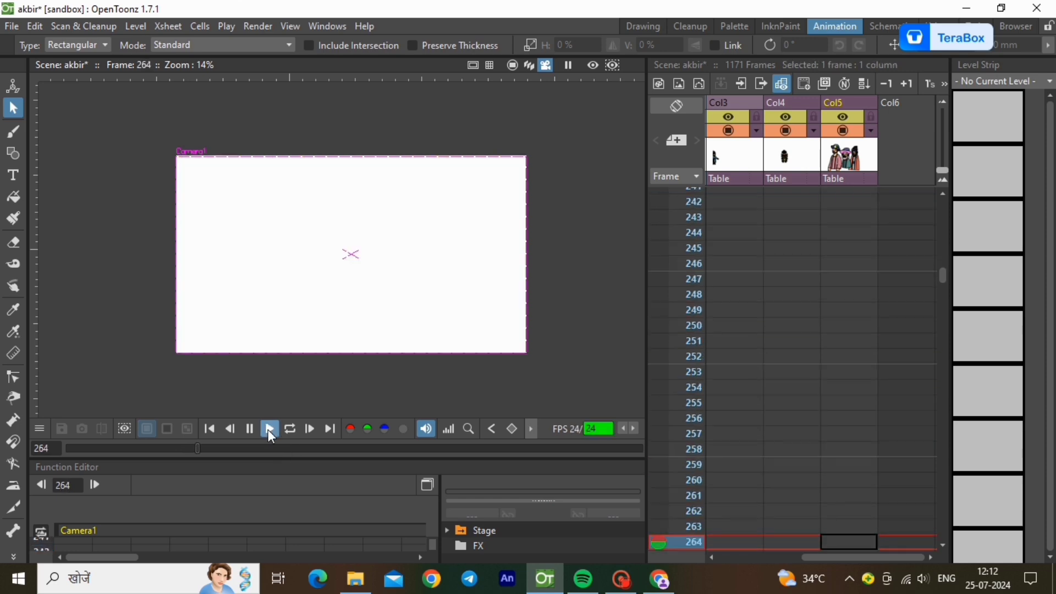
pyautogui.click(269, 430)
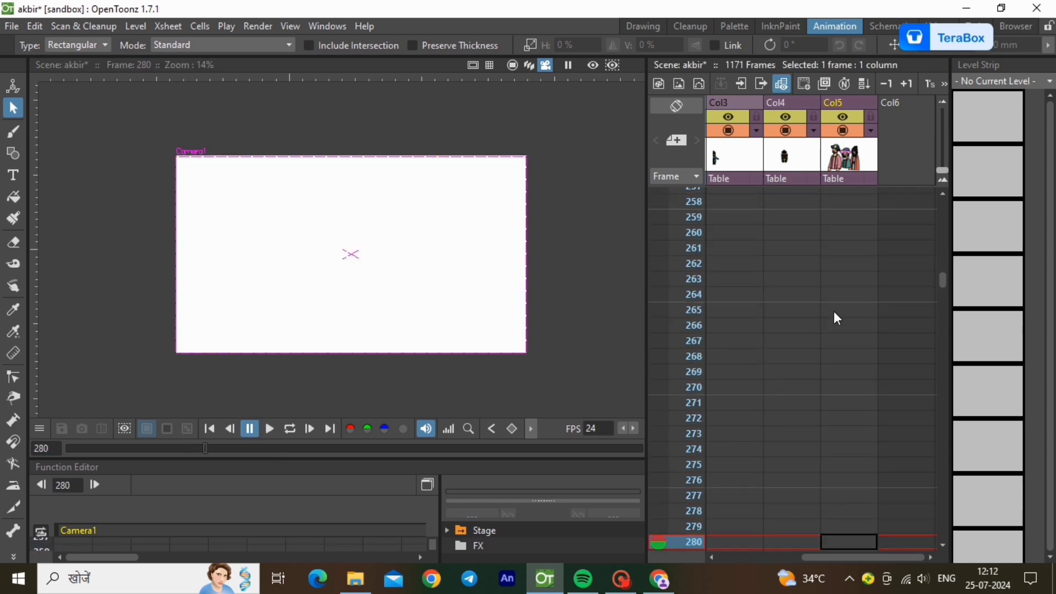
pyautogui.click(845, 231)
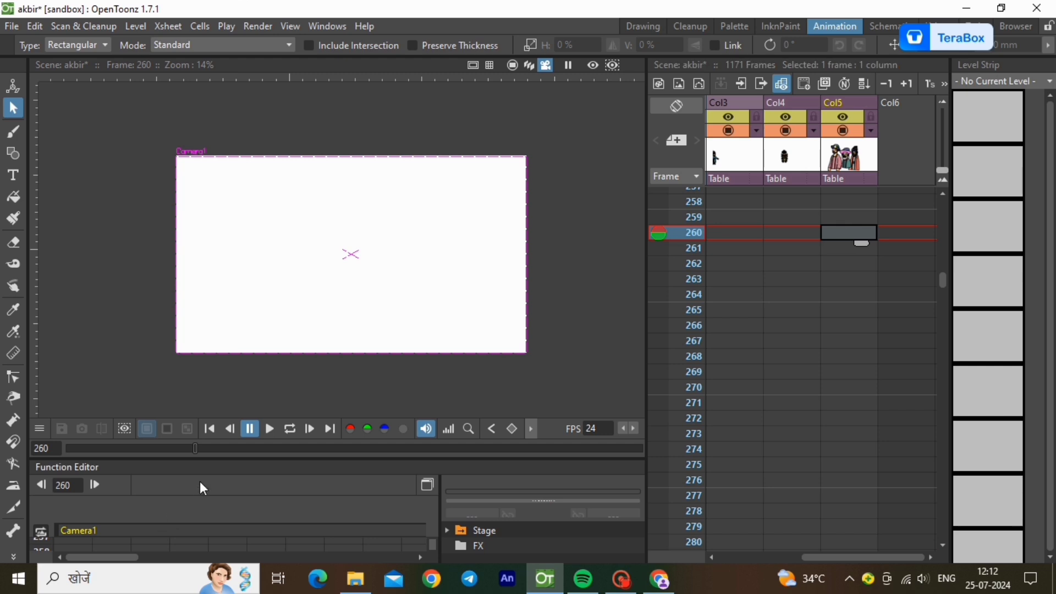
pyautogui.click(269, 430)
pyautogui.click(268, 430)
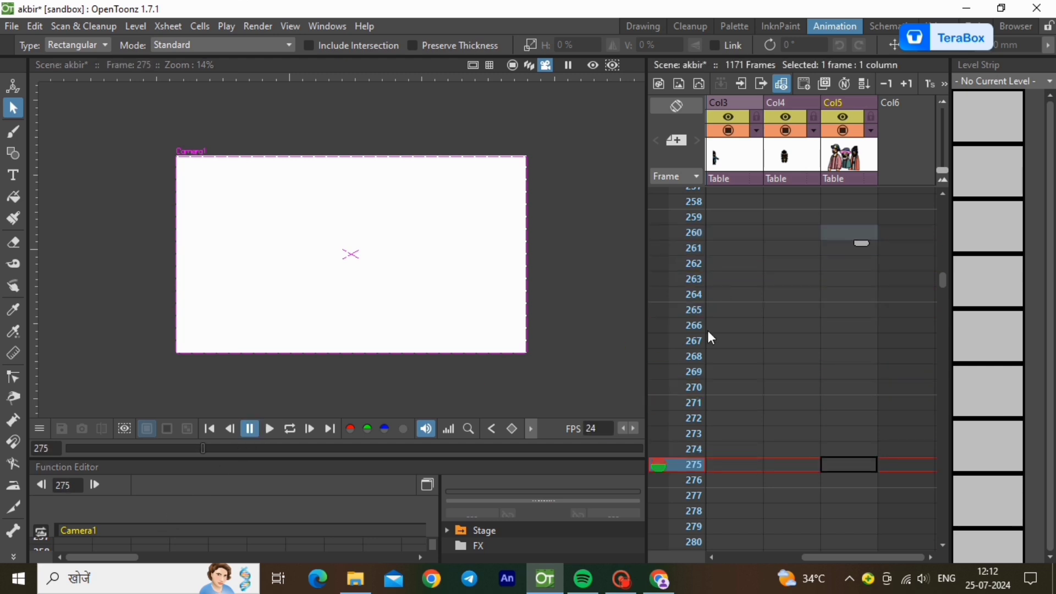
# Return to the end of the courtiers' cells in Col5, then quit the program, saving all changes to the akbir scene.
pyautogui.scroll(10, 854, 235)
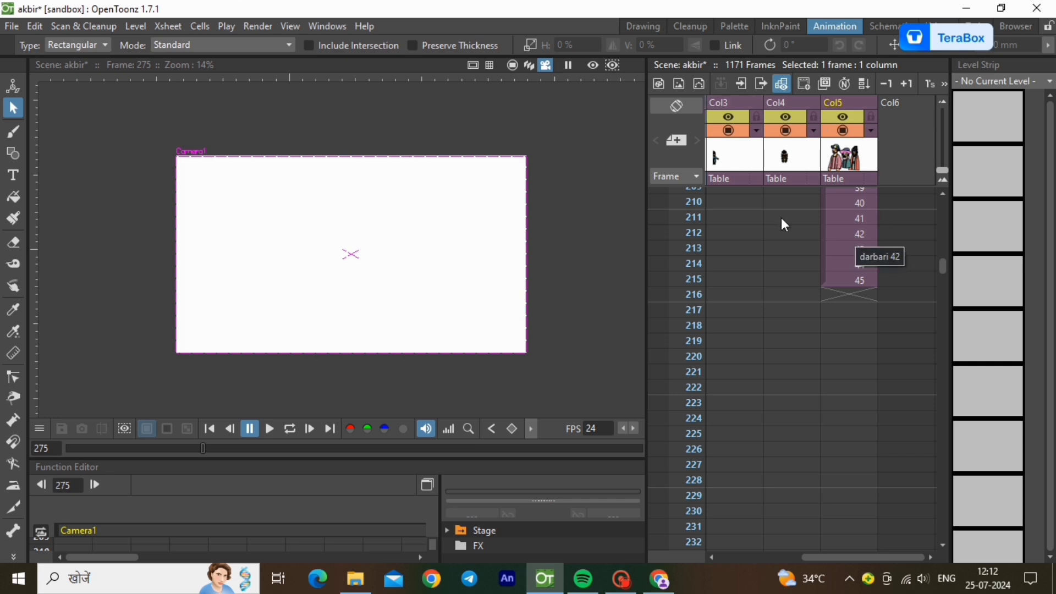
pyautogui.click(1036, 8)
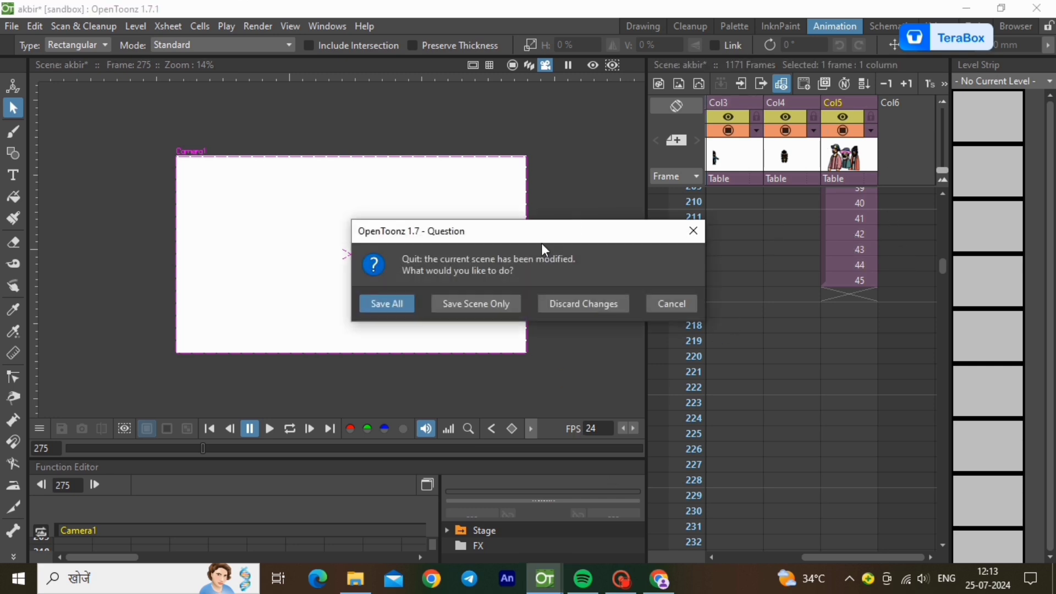
pyautogui.click(391, 303)
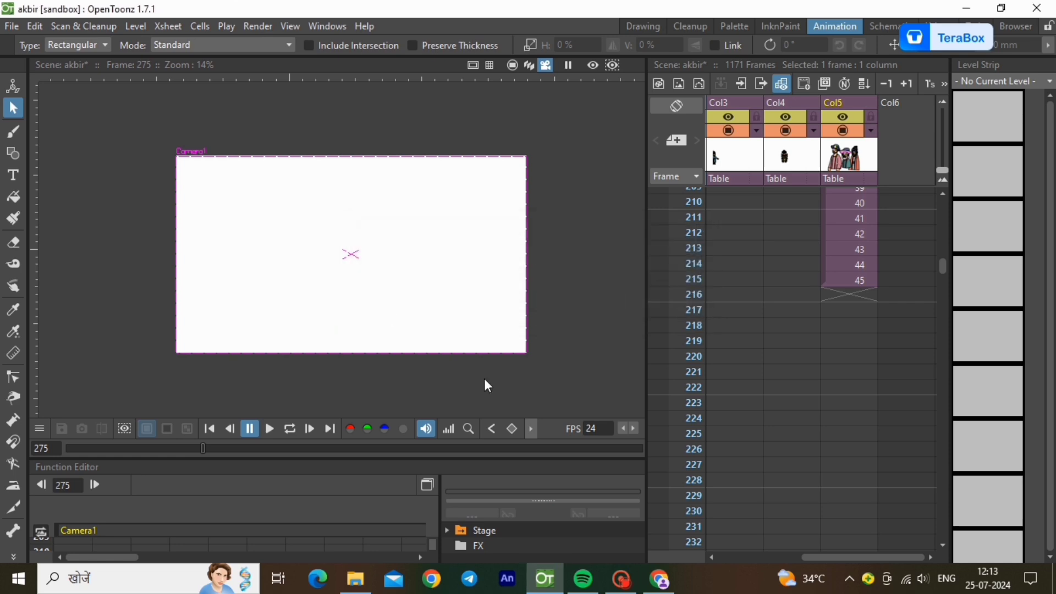